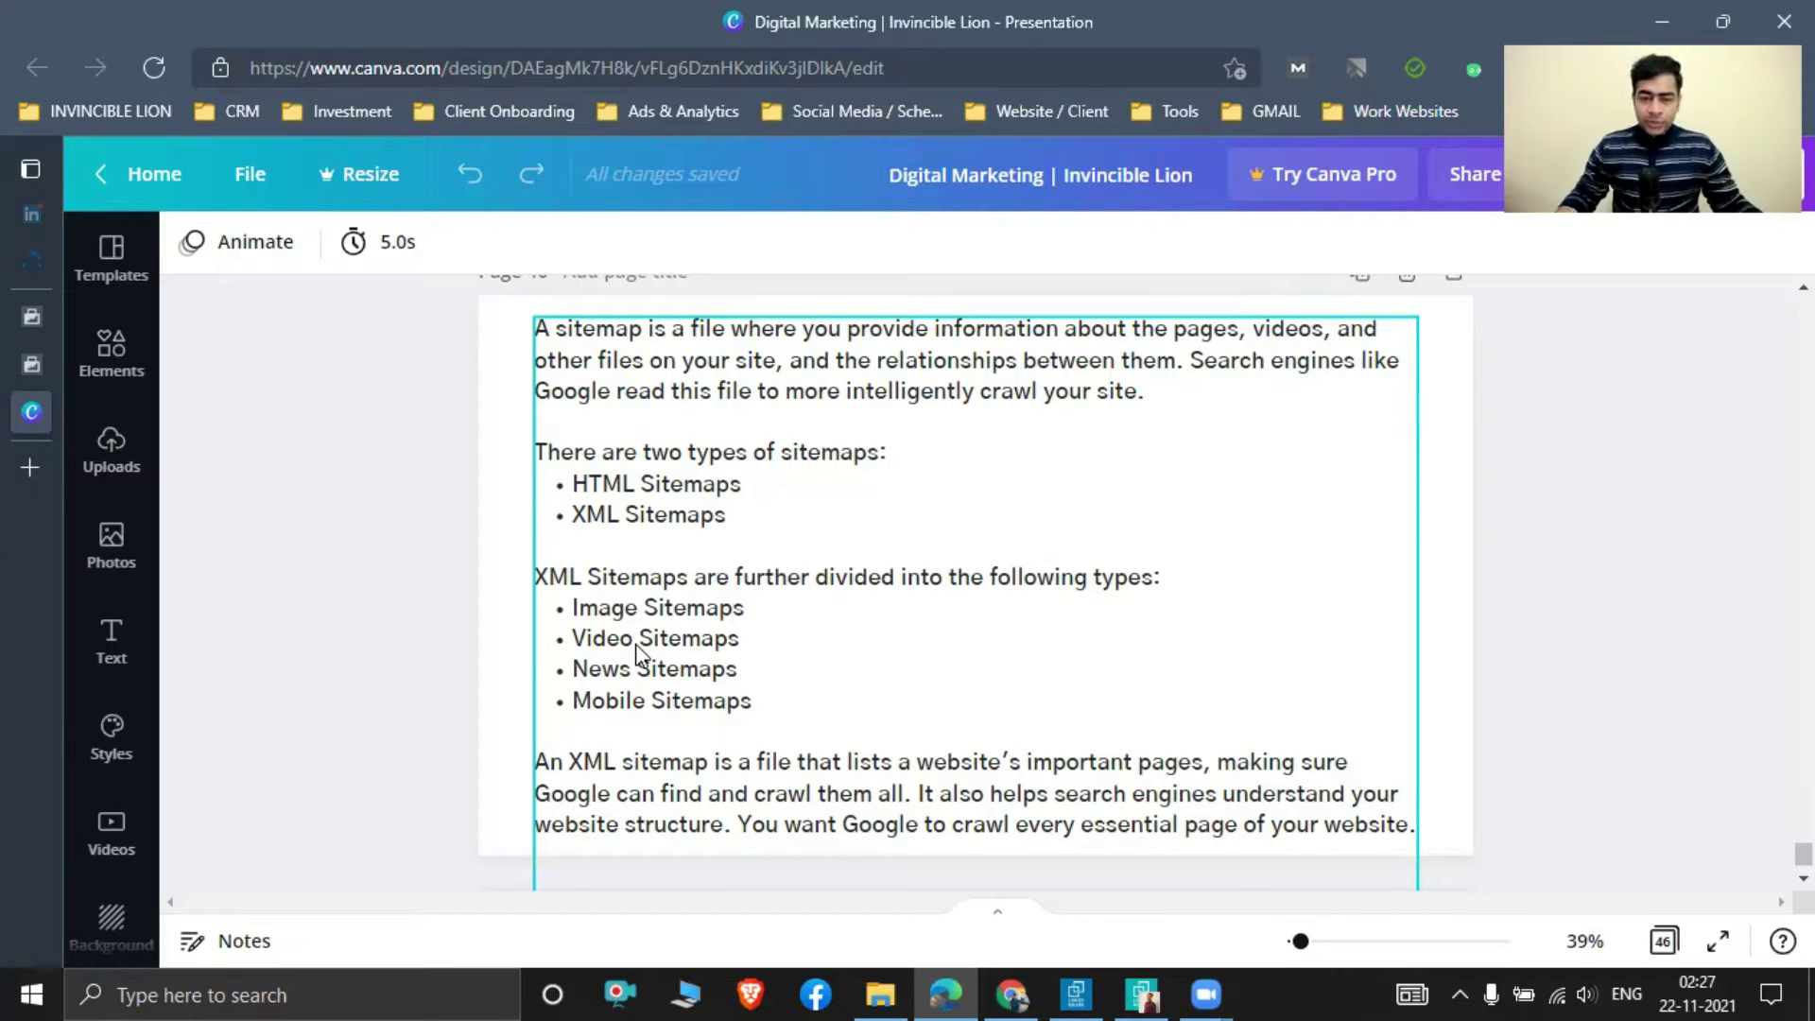
Search Google for "sitemap generator" in a new tab and load invinciblelion.net/wp-admin in another tab.
left_click(31, 467)
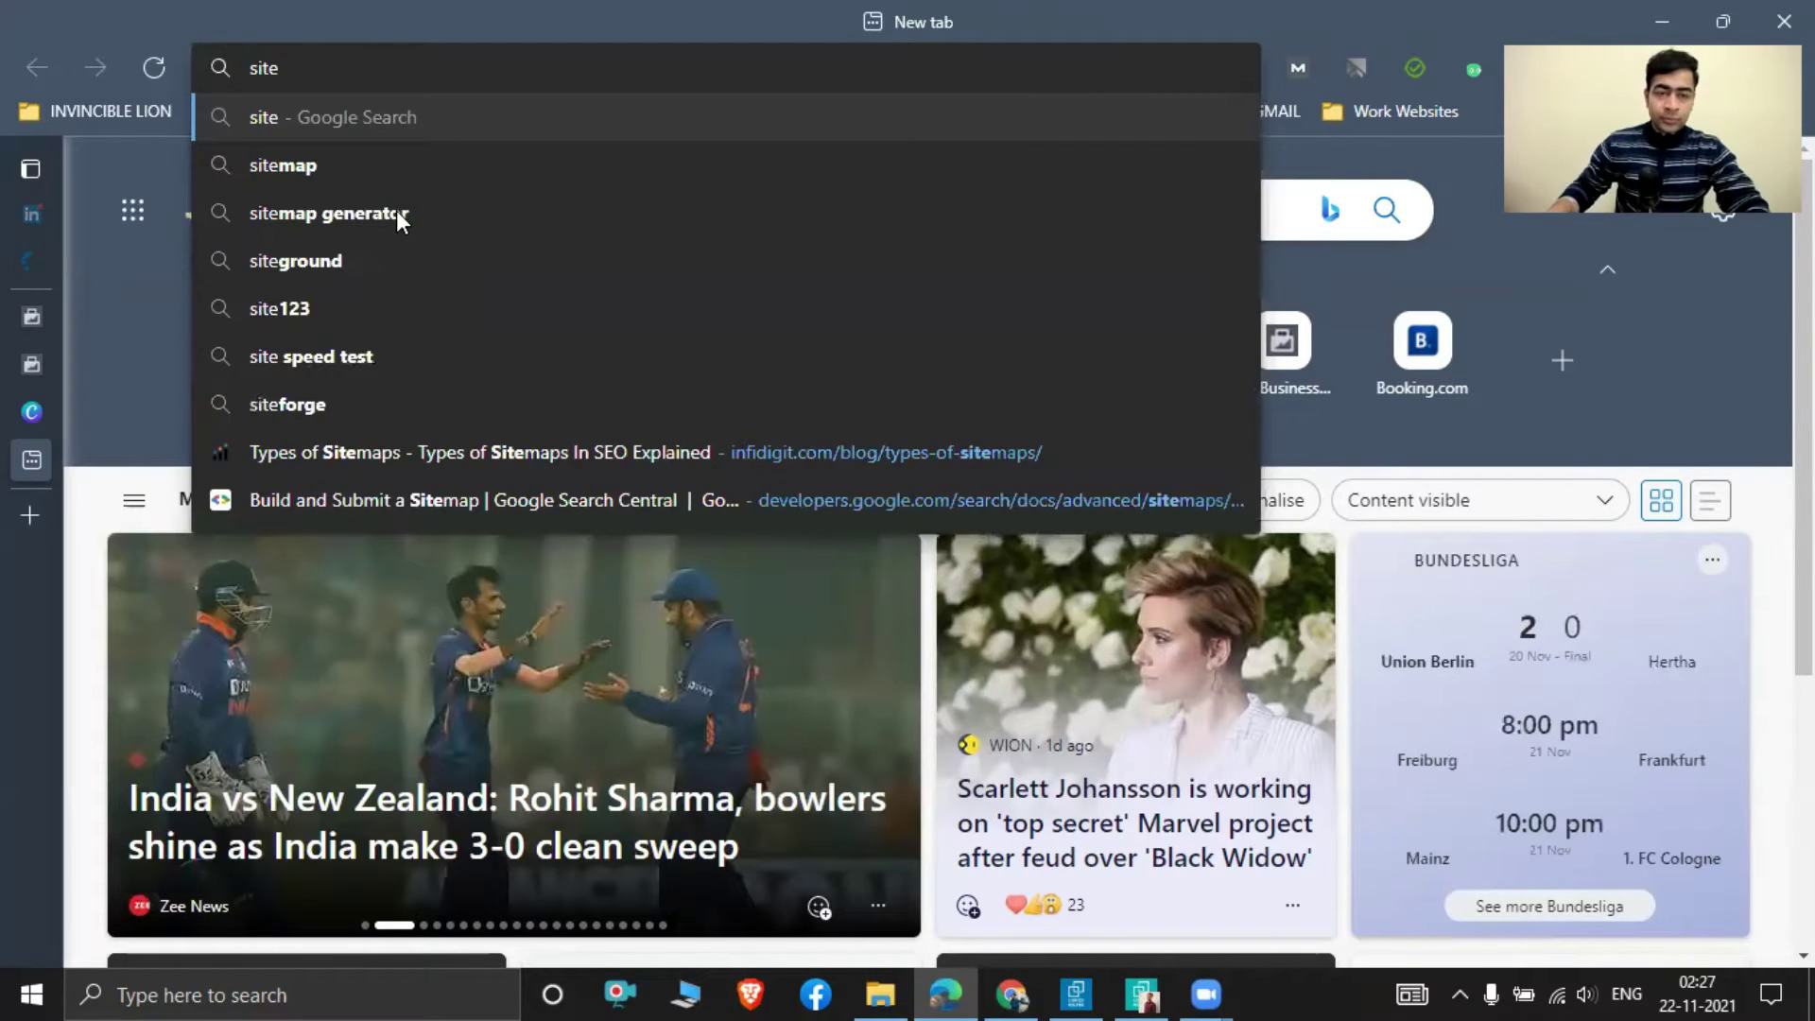
left_click(395, 210)
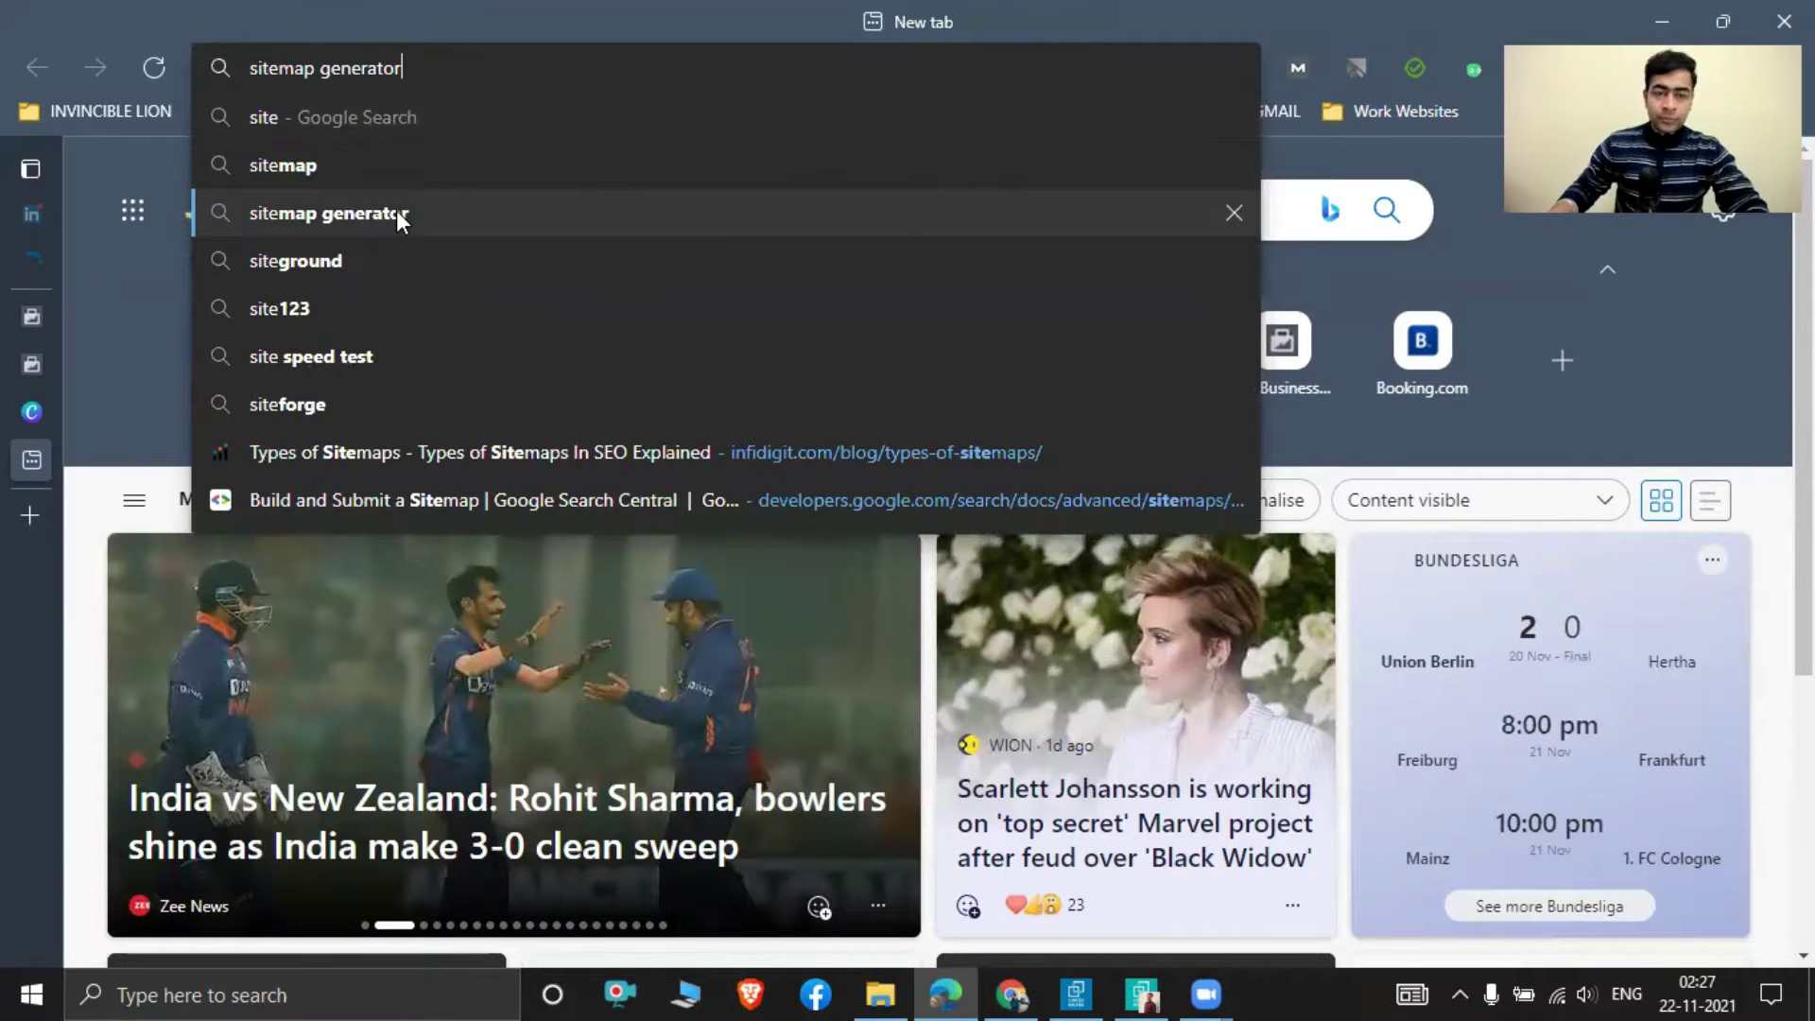
left_click(396, 210)
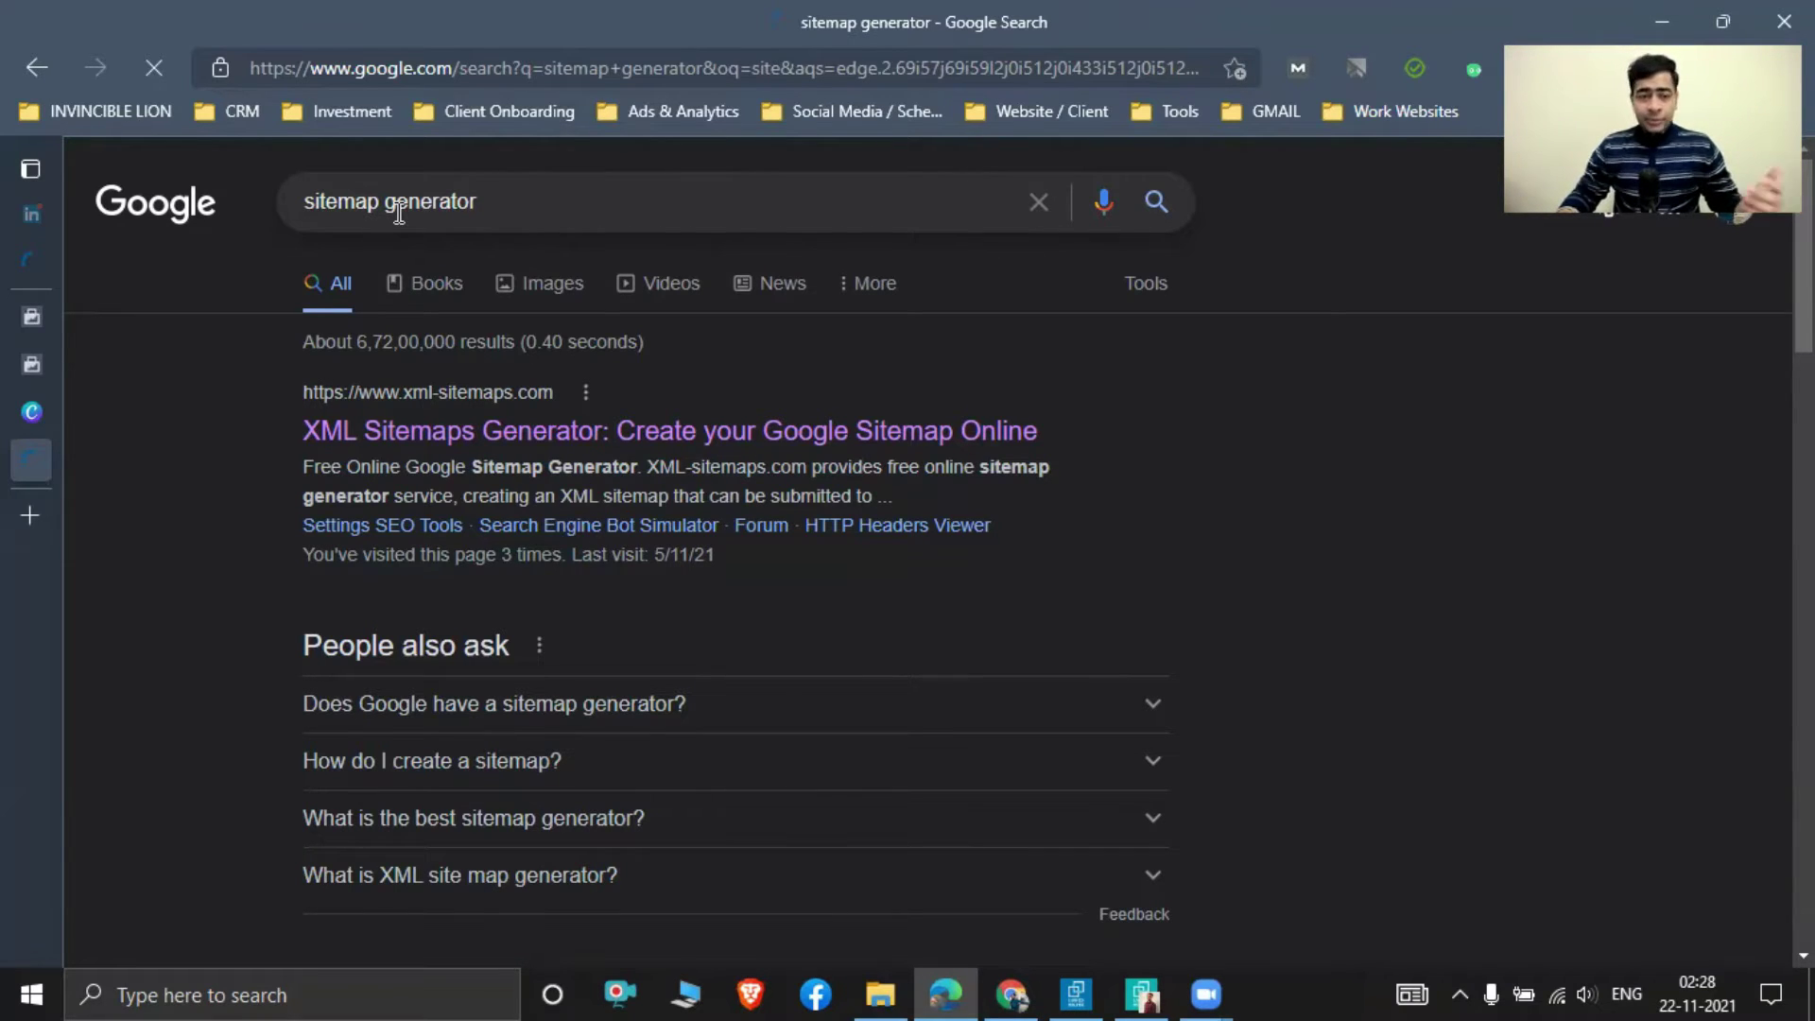
left_click(45, 511)
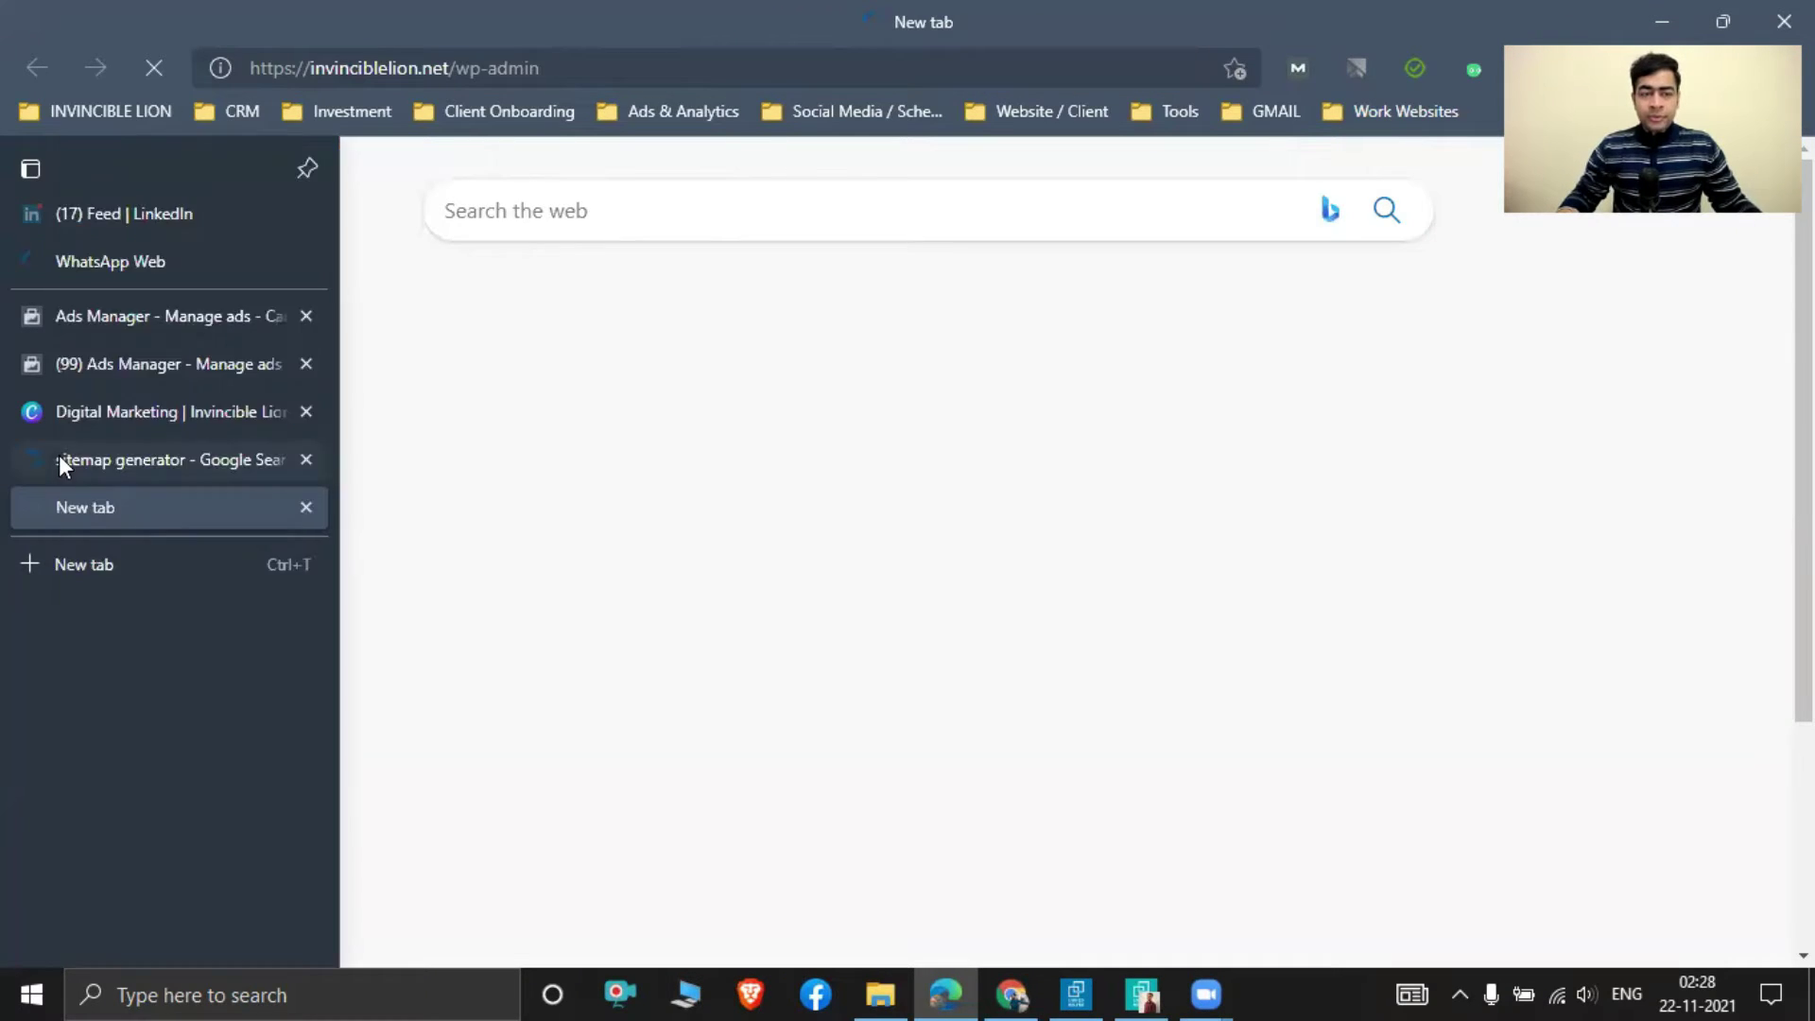
left_click(59, 457)
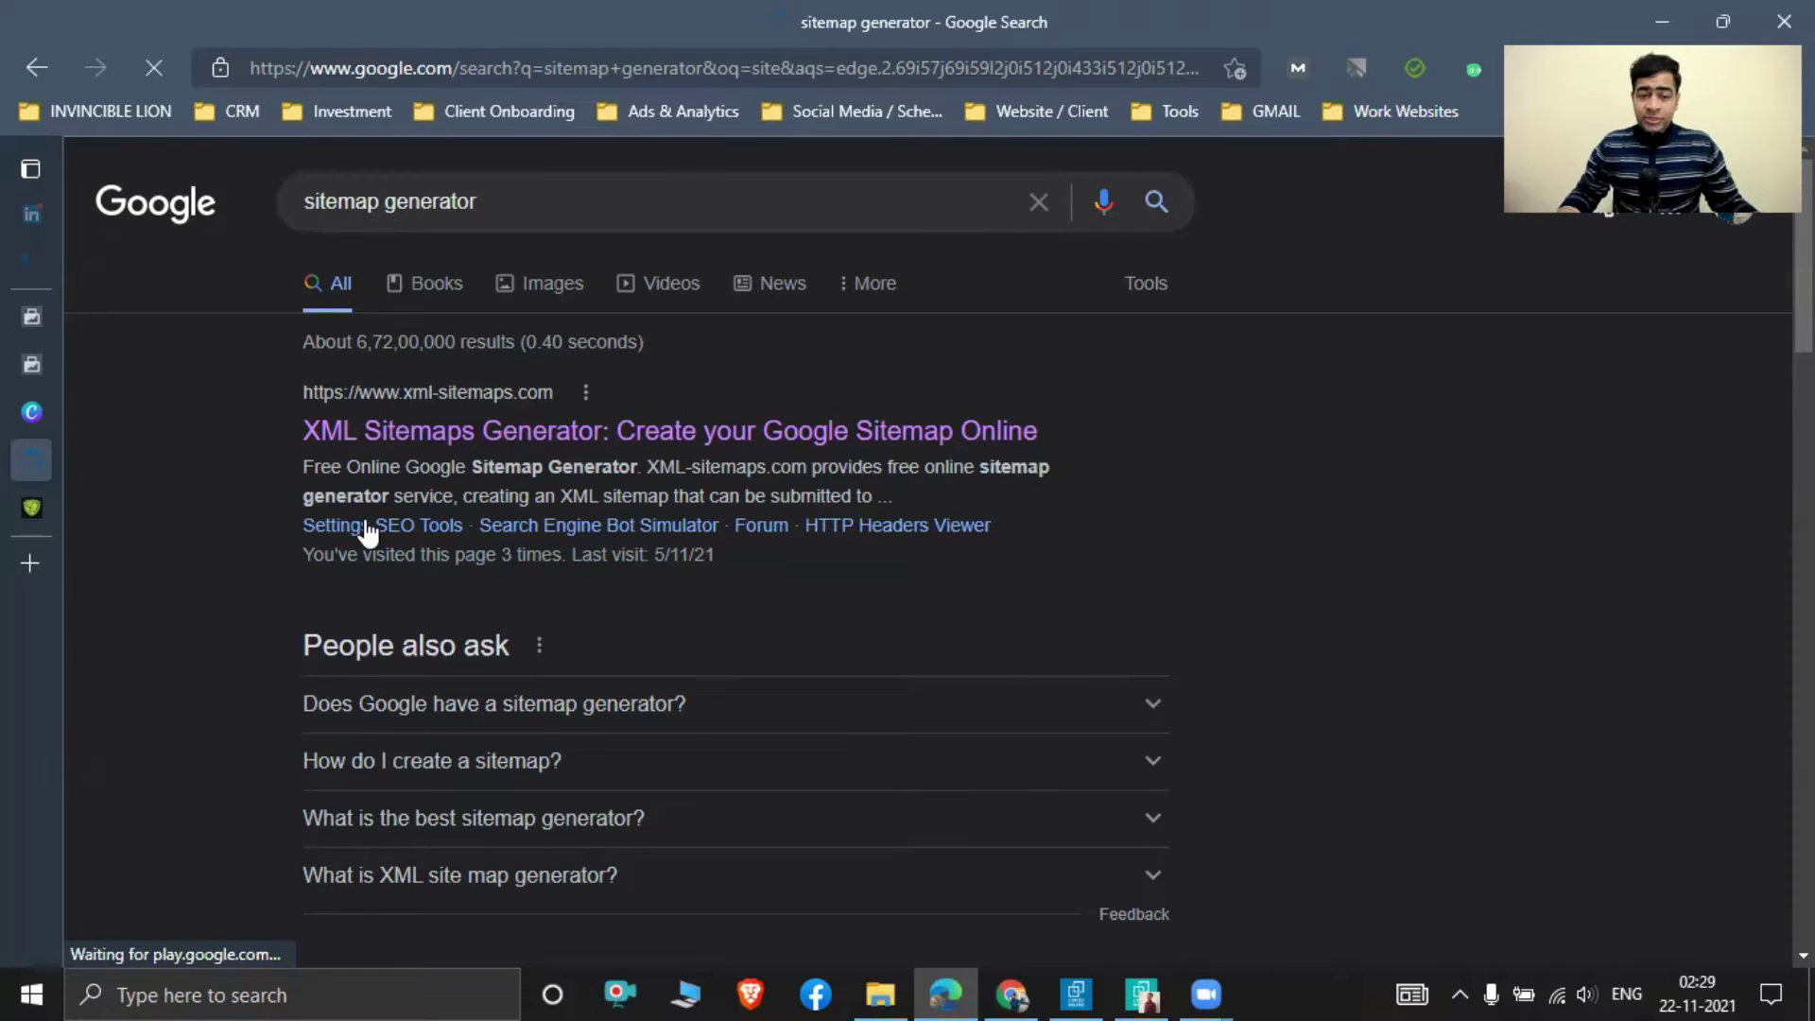
Open the XML-Sitemaps.com generator from the search results, and open Yoast SEO's general settings in the WordPress dashboard.
scroll(473, 567, "down", 5)
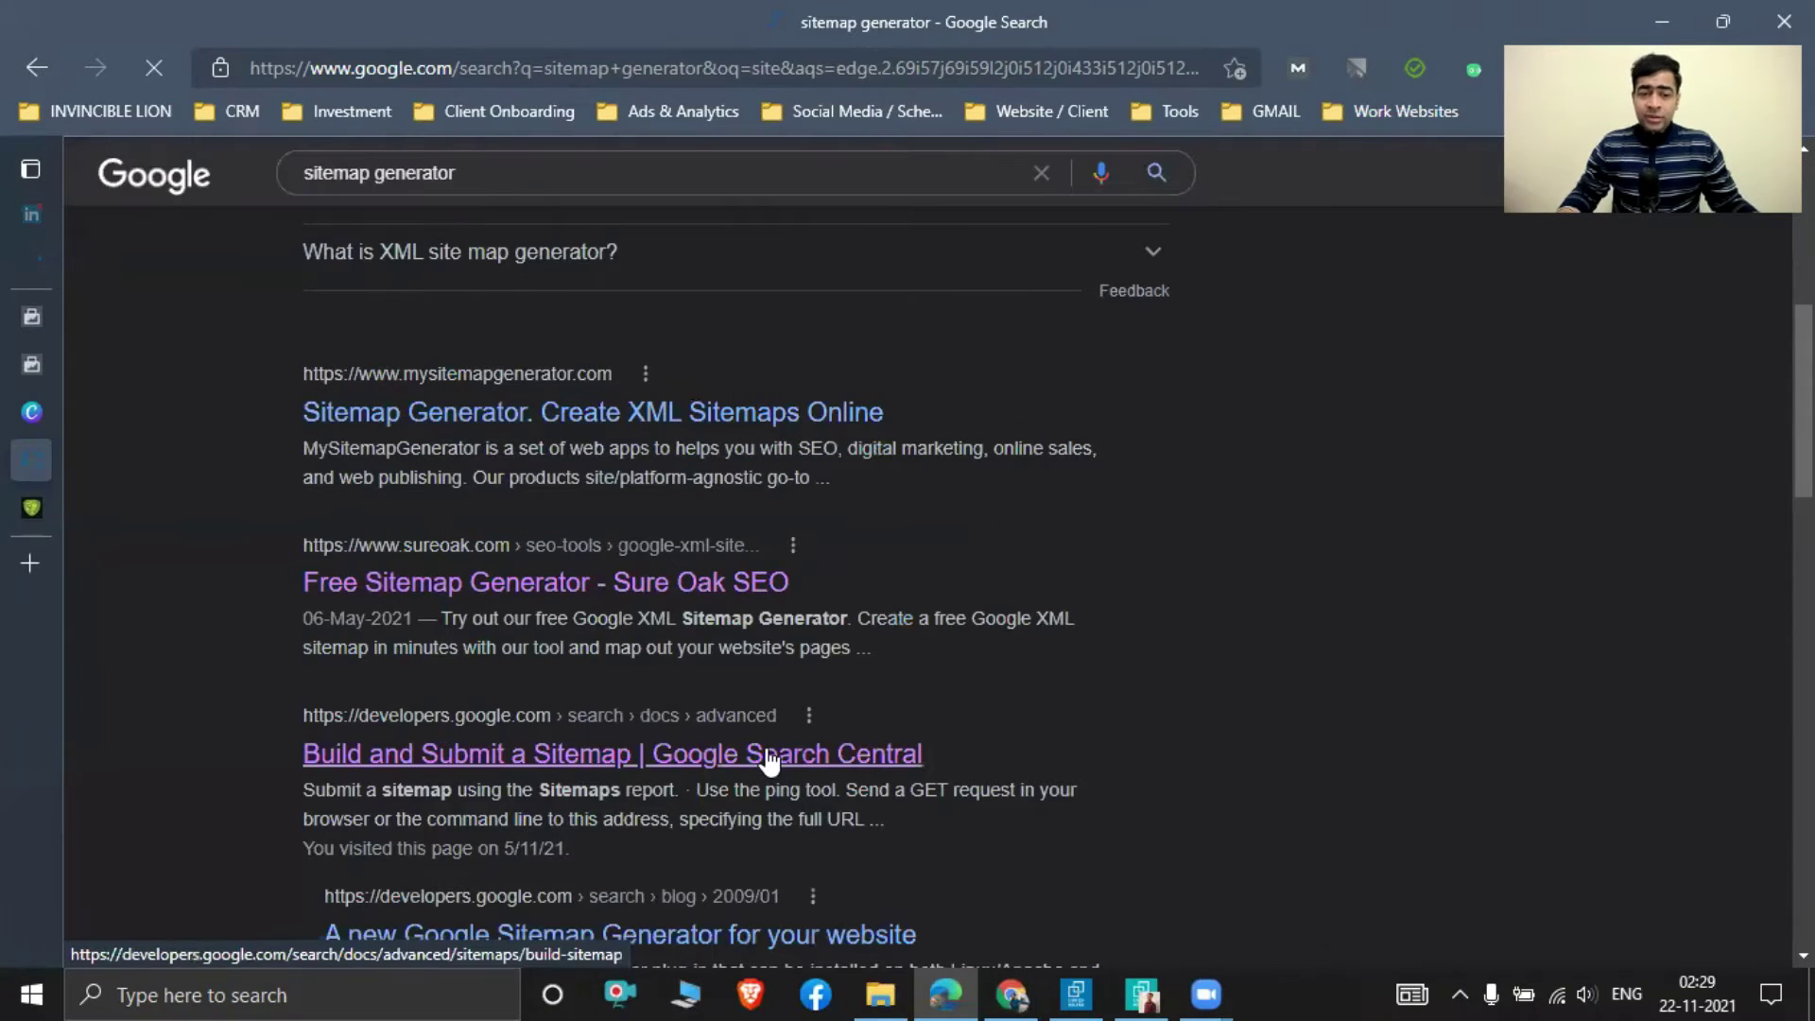
scroll(818, 737, "down", 6)
scroll(818, 737, "up", 6)
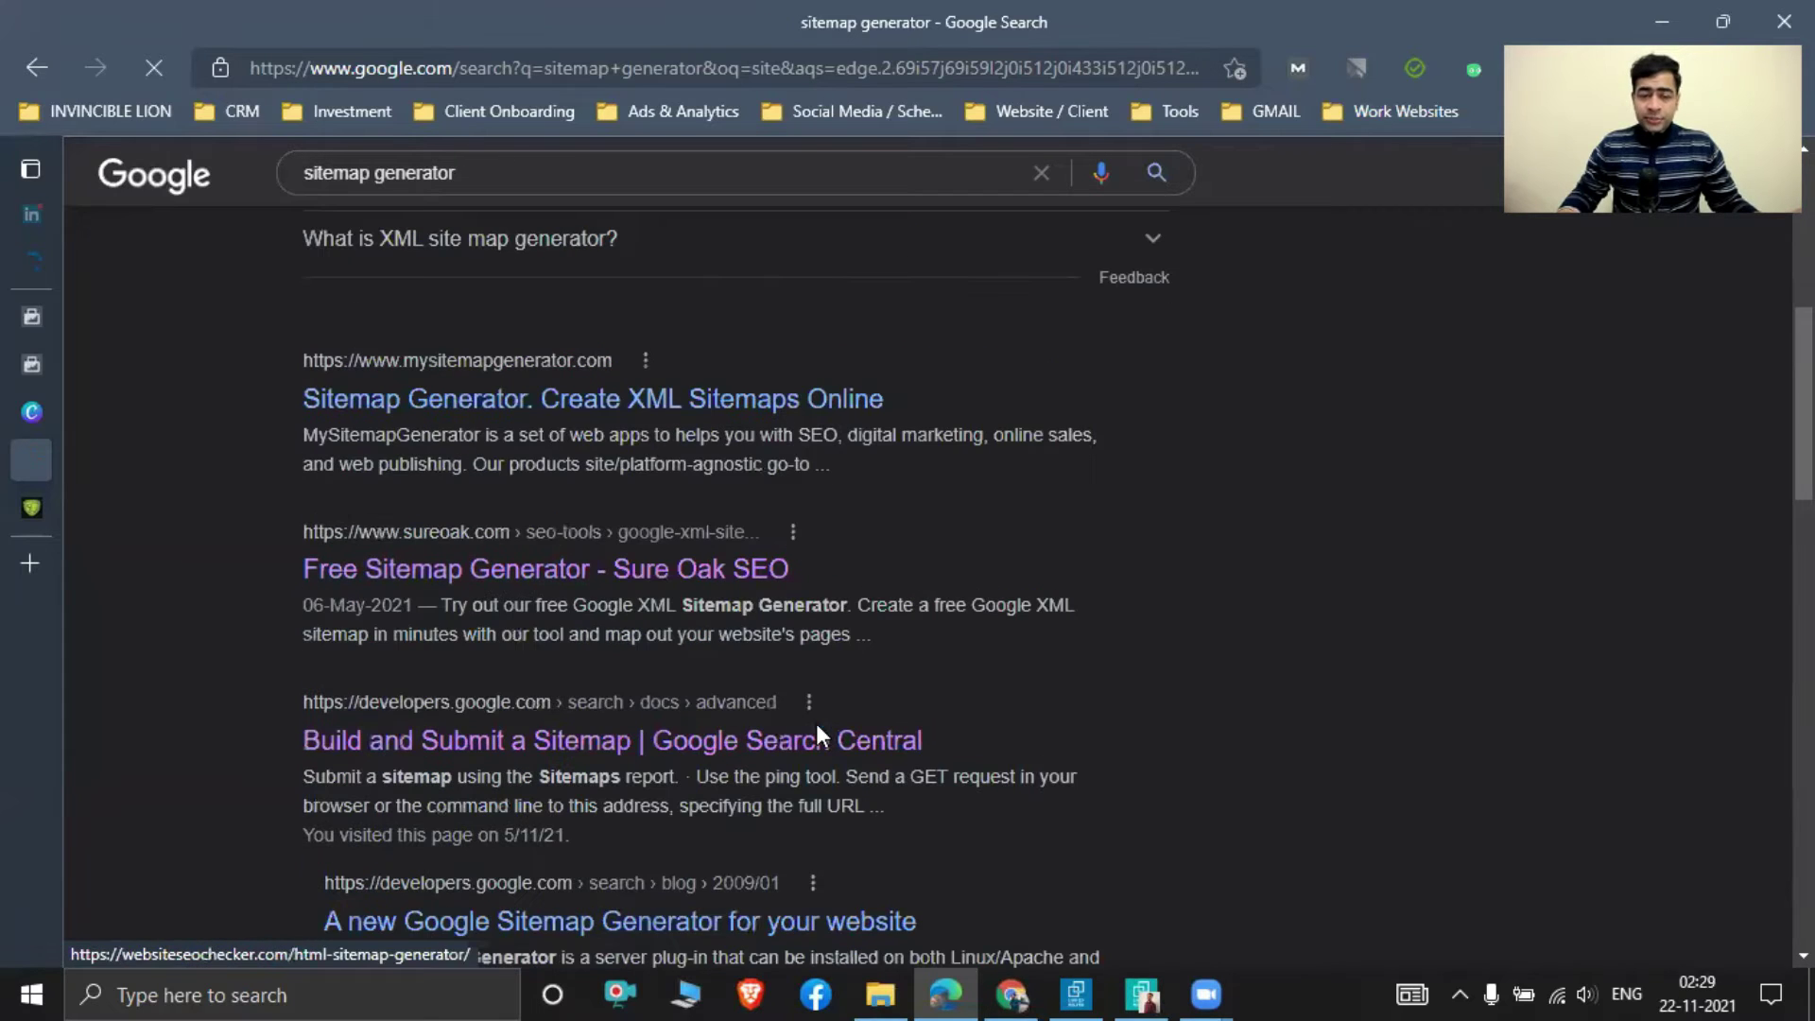
scroll(363, 657, "down", 1)
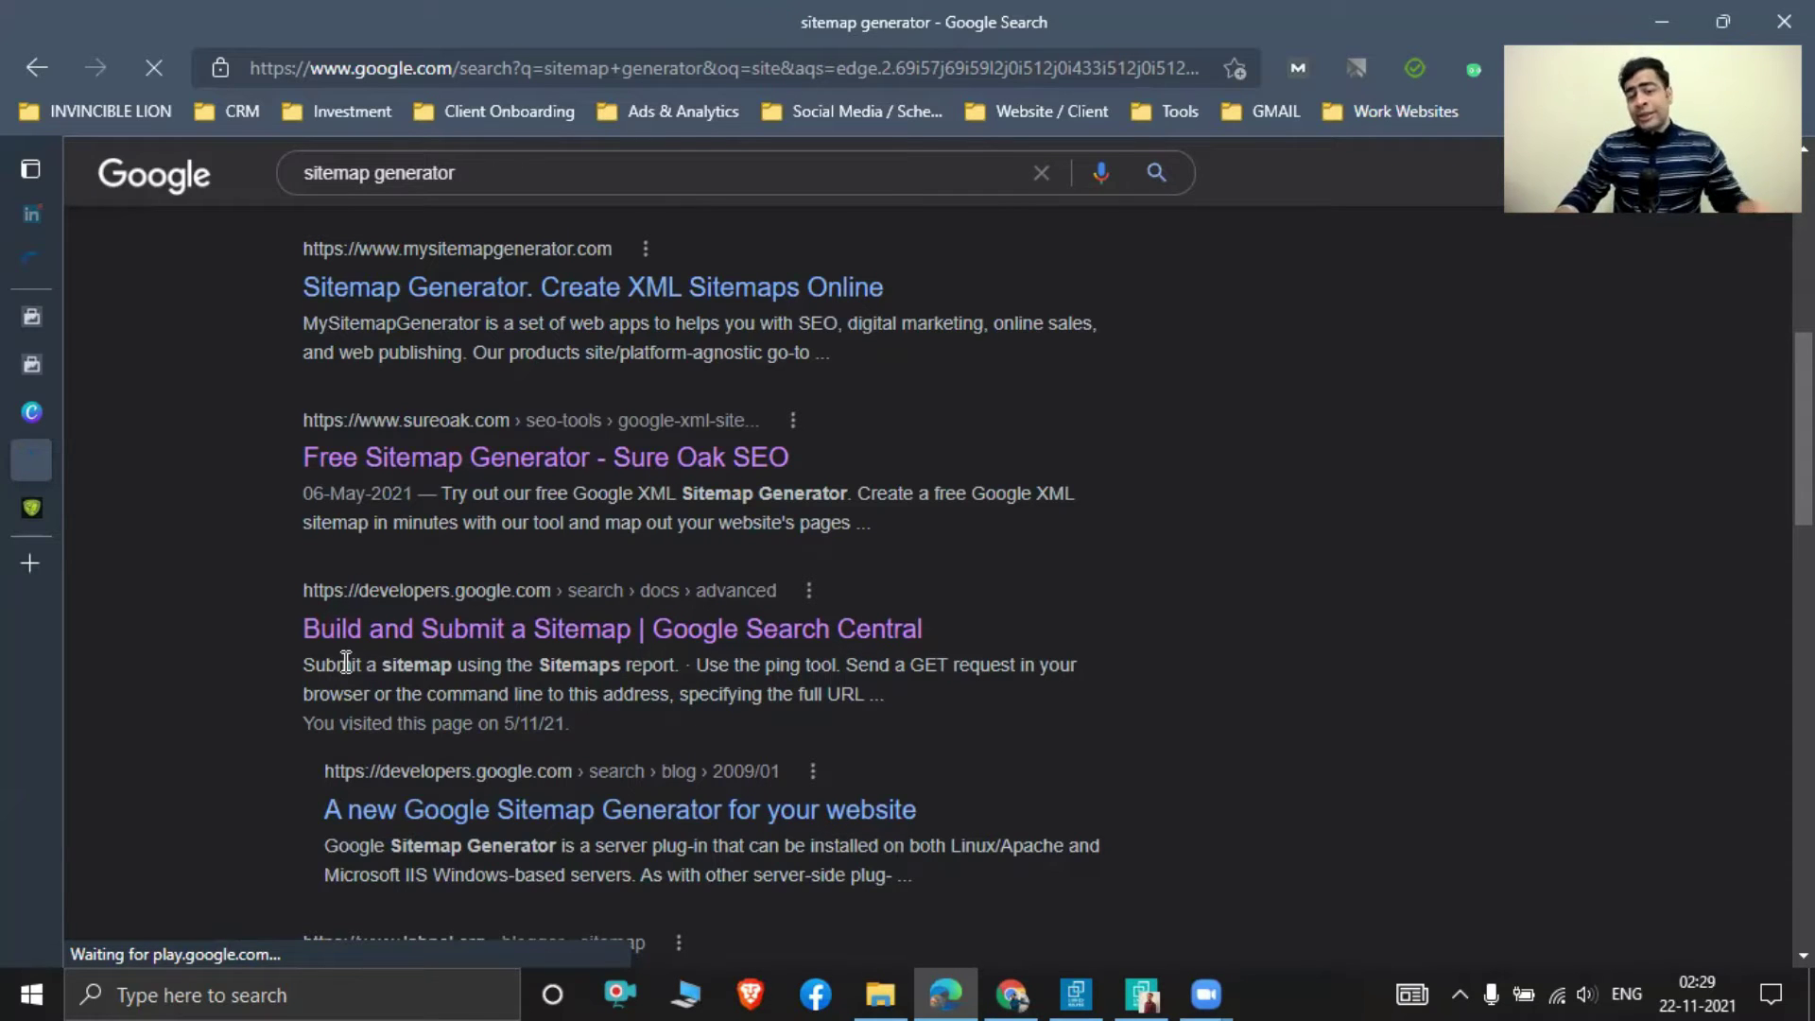
scroll(798, 769, "down", 6)
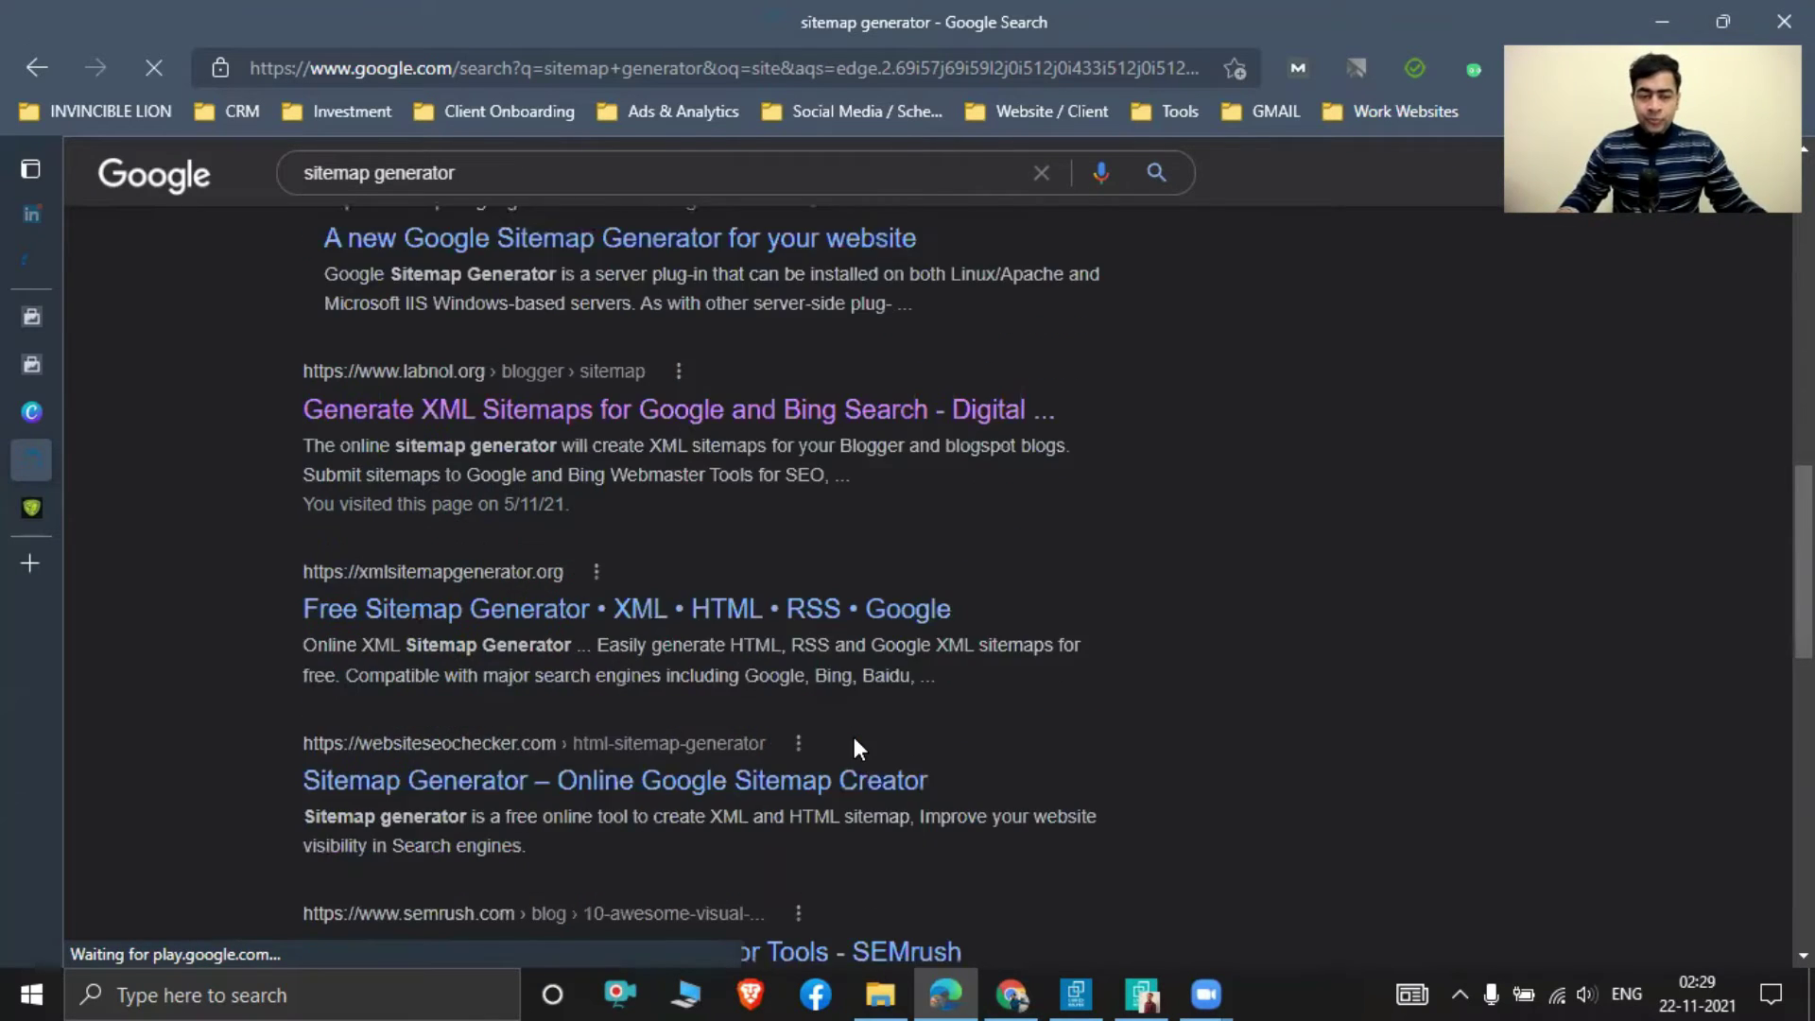
scroll(836, 492, "up", 6)
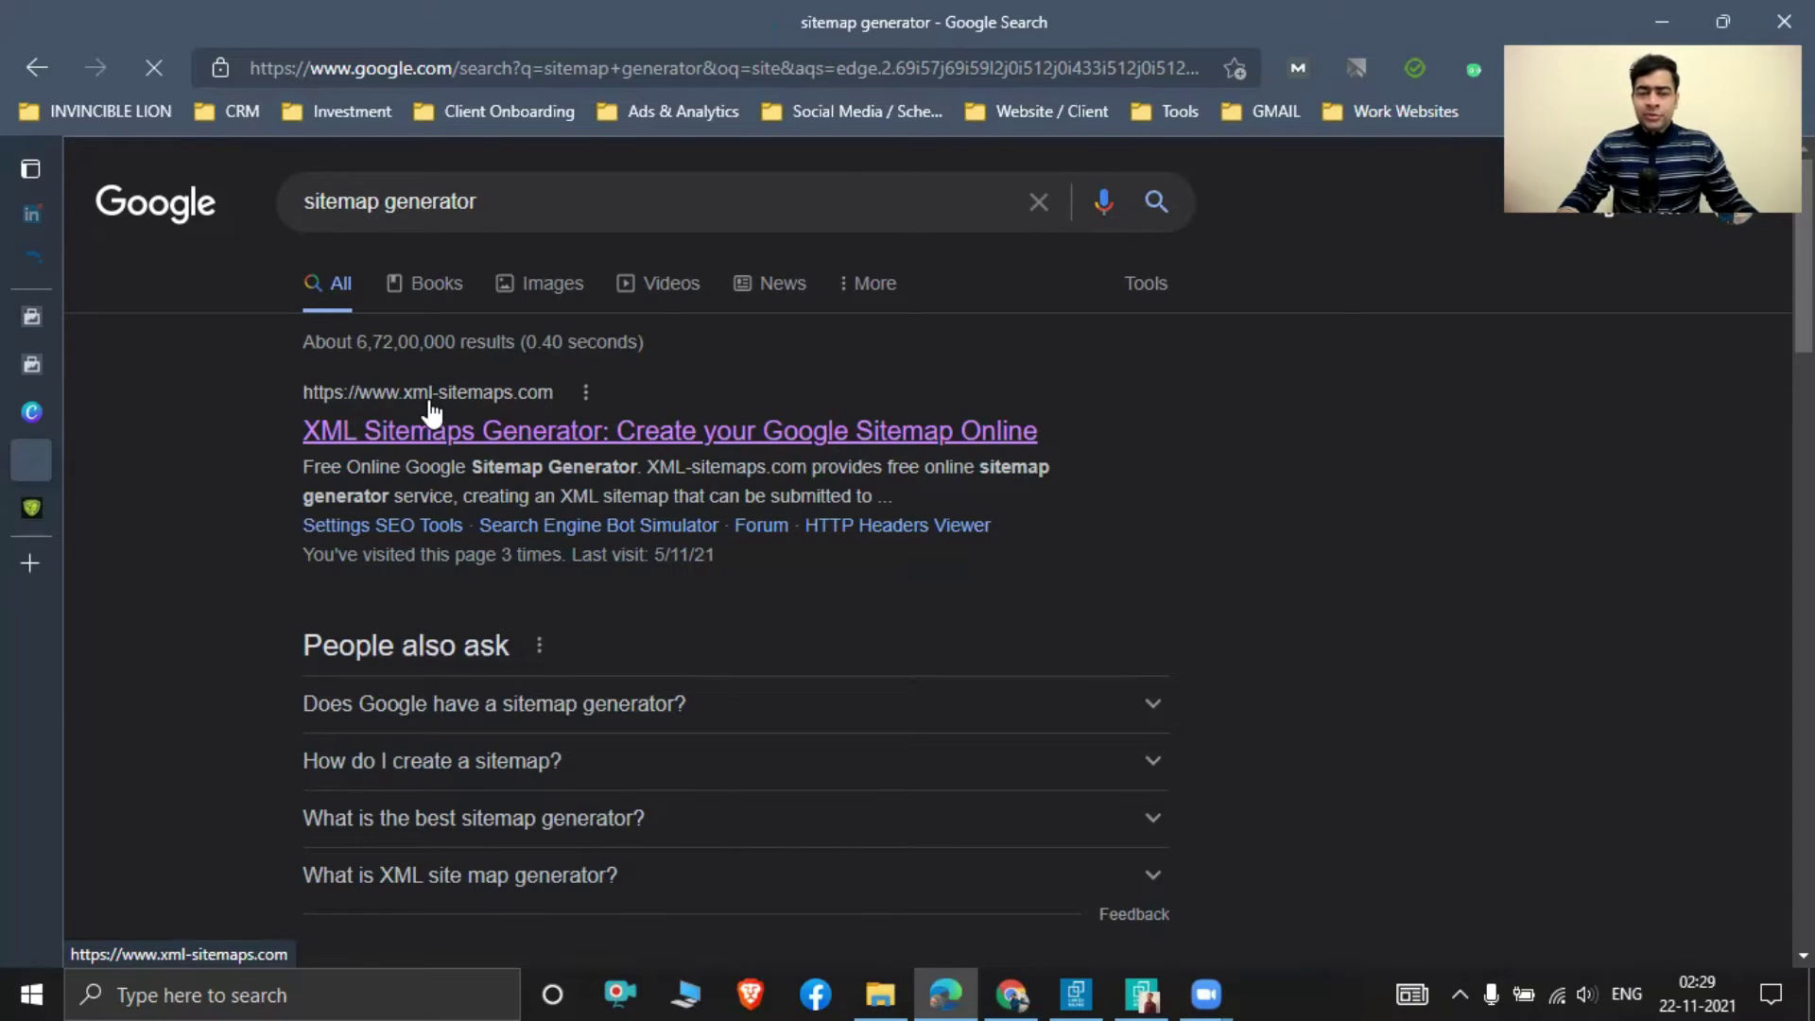
left_click(487, 444)
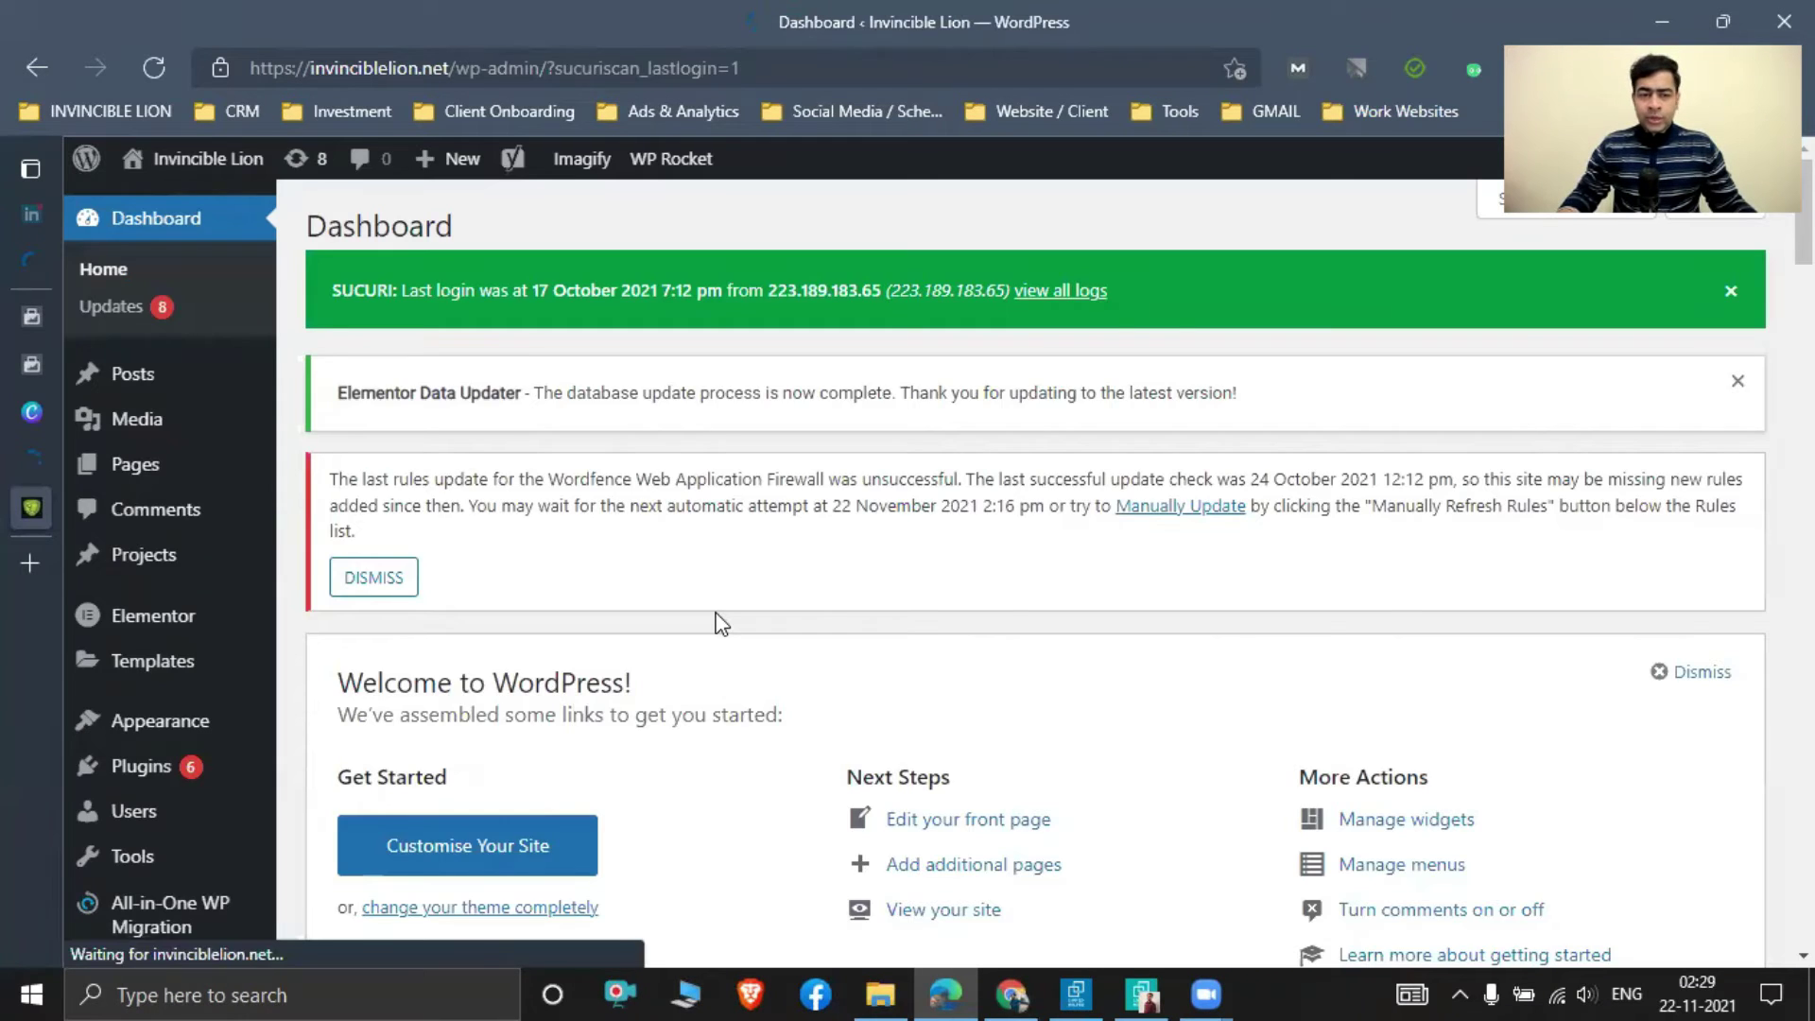
scroll(724, 411, "down", 3)
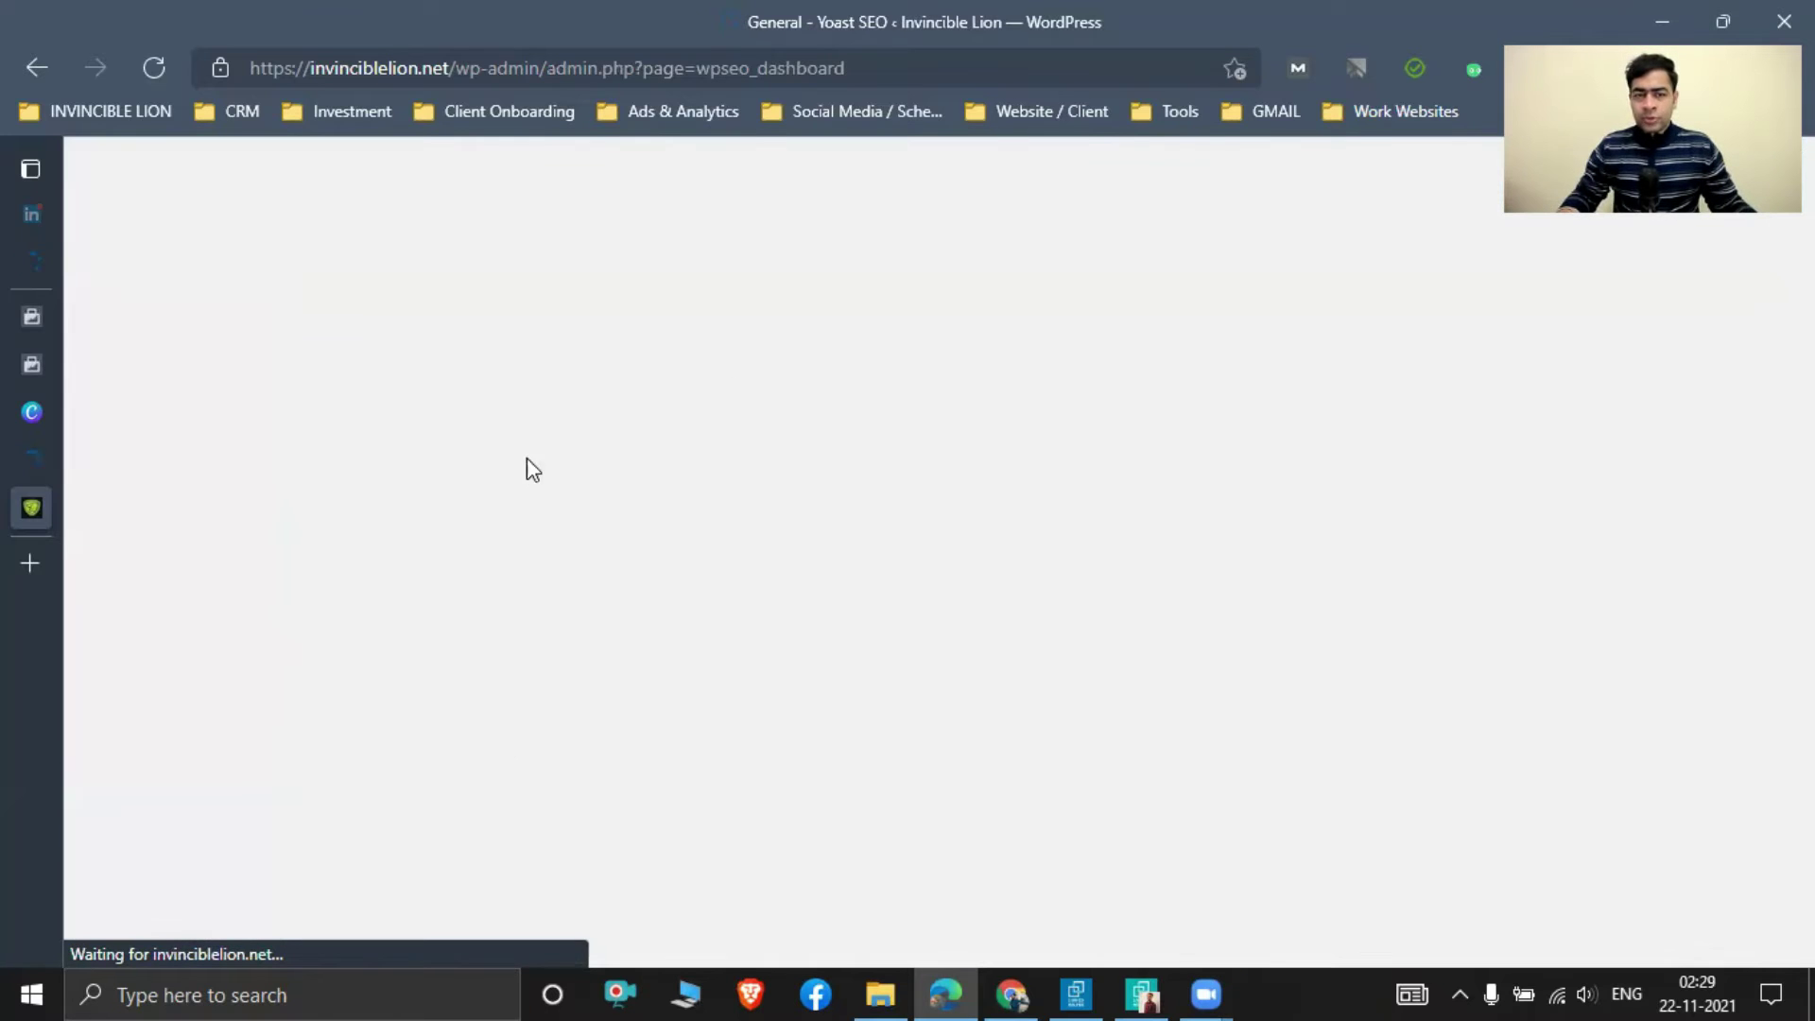
Look over the generator options on XML-Sitemaps.com and start generating a sitemap for invinciblelion.net.
left_click(31, 460)
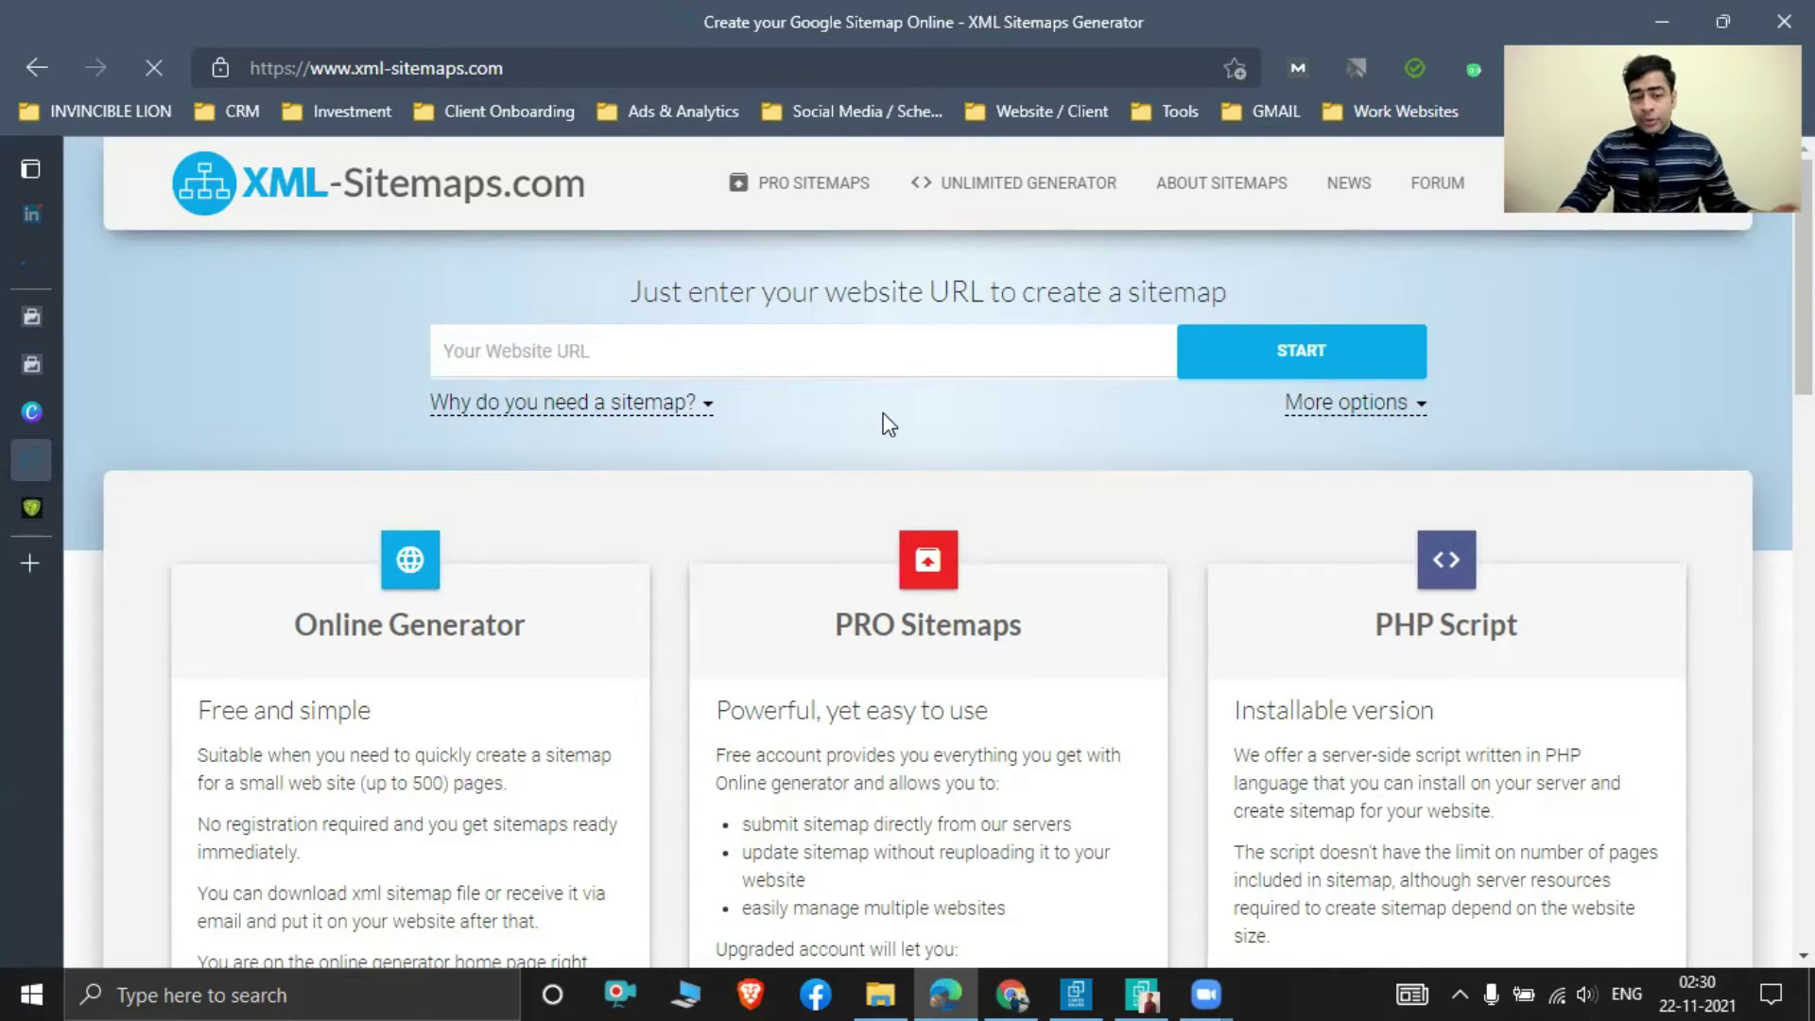
scroll(1229, 567, "down", 1)
scroll(1297, 624, "down", 1)
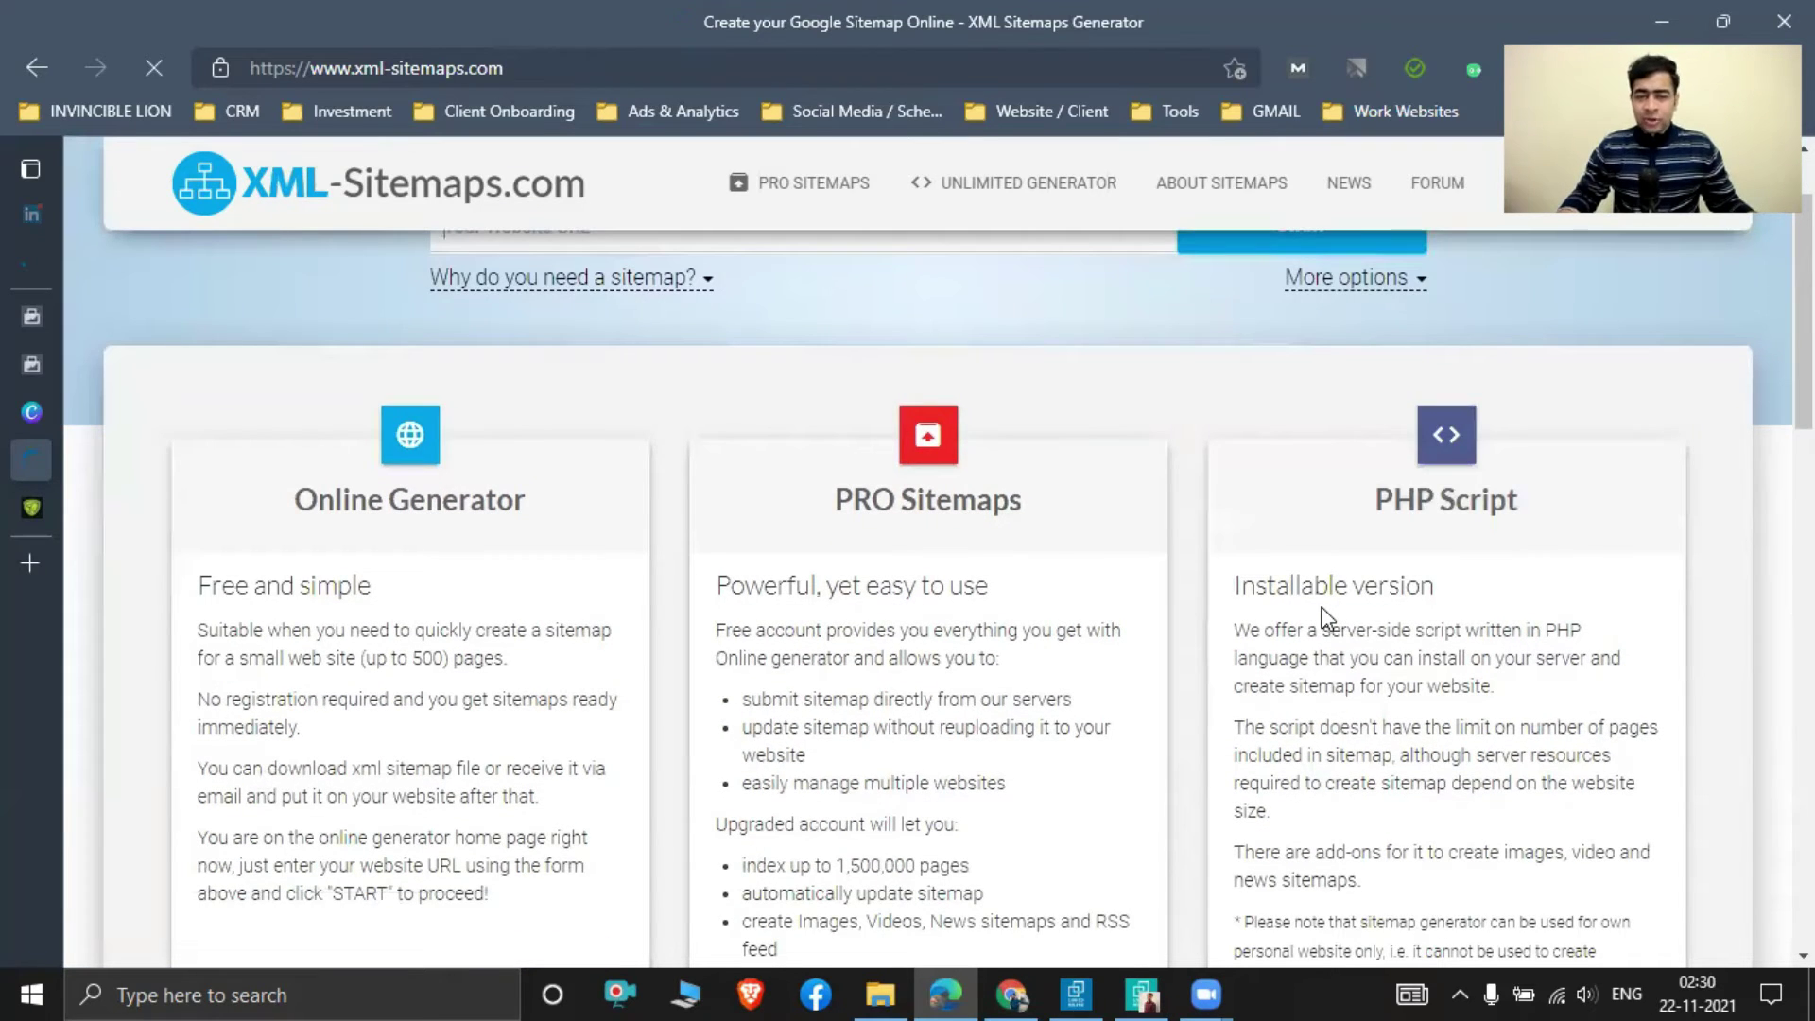
scroll(781, 683, "down", 5)
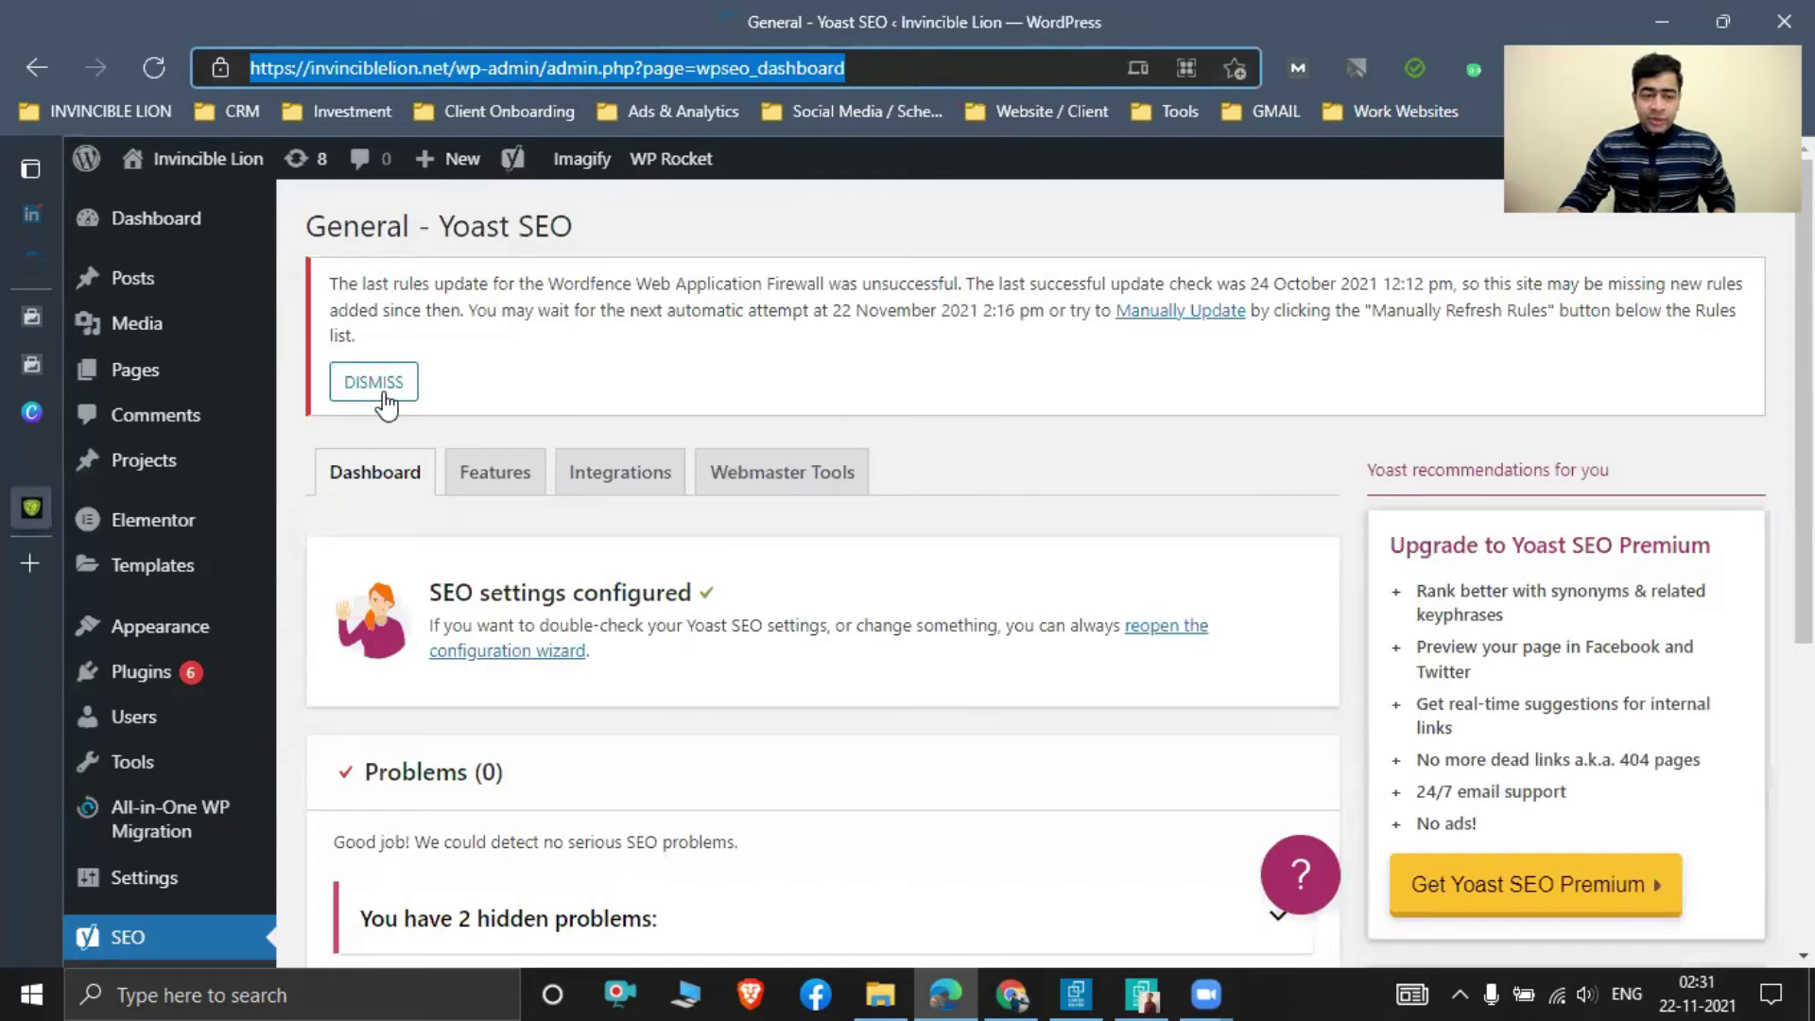
Dismiss the Wordfence rules update notice in WordPress and open Yoast SEO's Search Appearance settings.
left_click(385, 403)
scroll(170, 567, "down", 5)
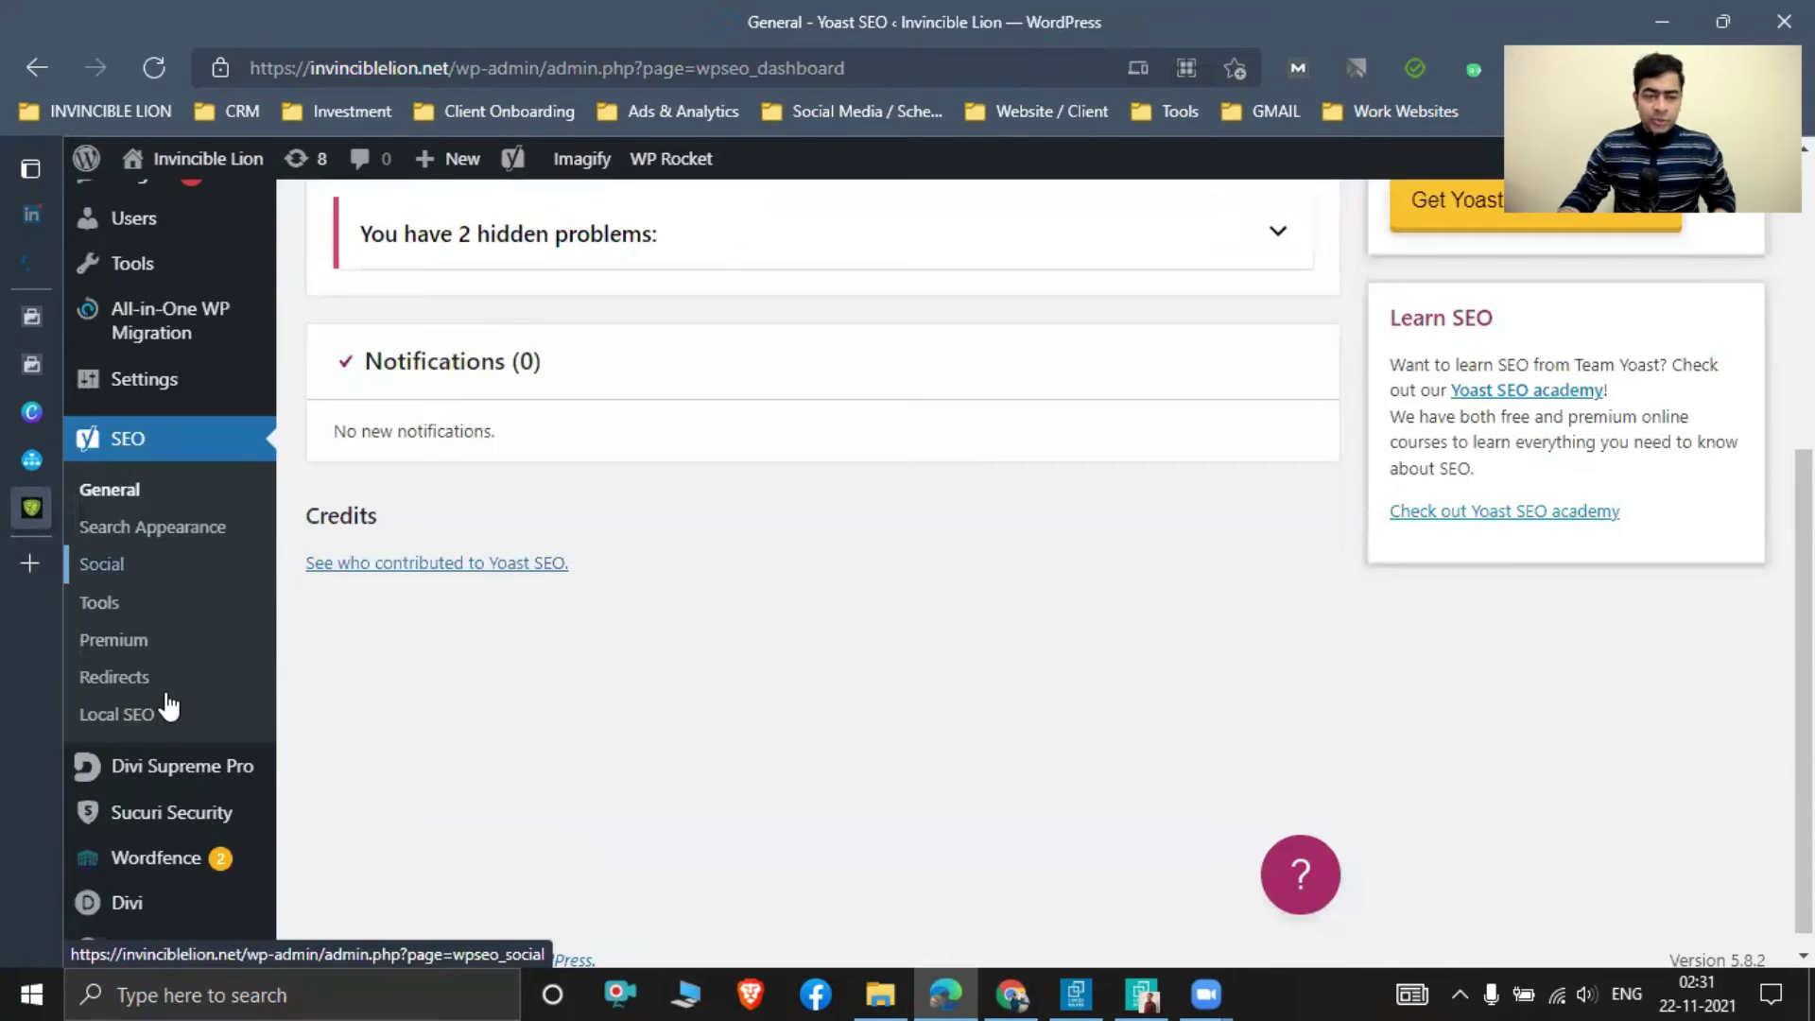
left_click(190, 547)
Return to XML-Sitemaps.com and open the details of the completed sitemap.
left_click(42, 461)
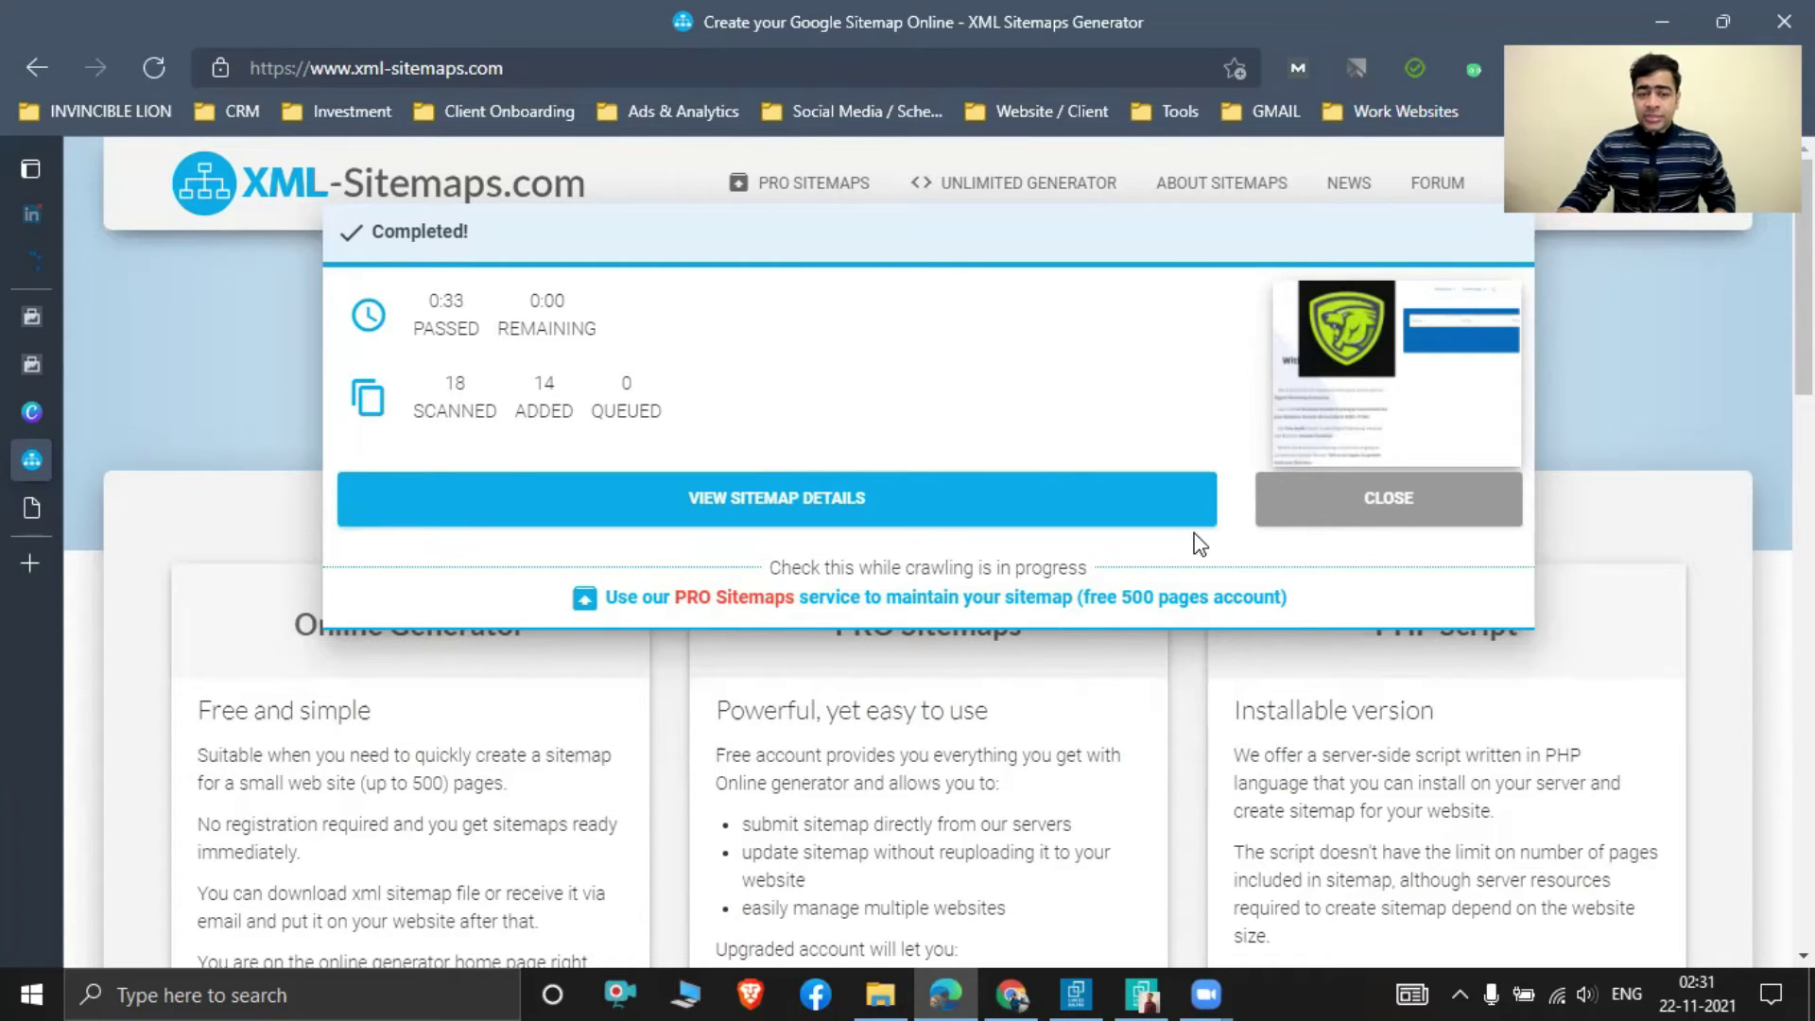
scroll(950, 629, "down", 5)
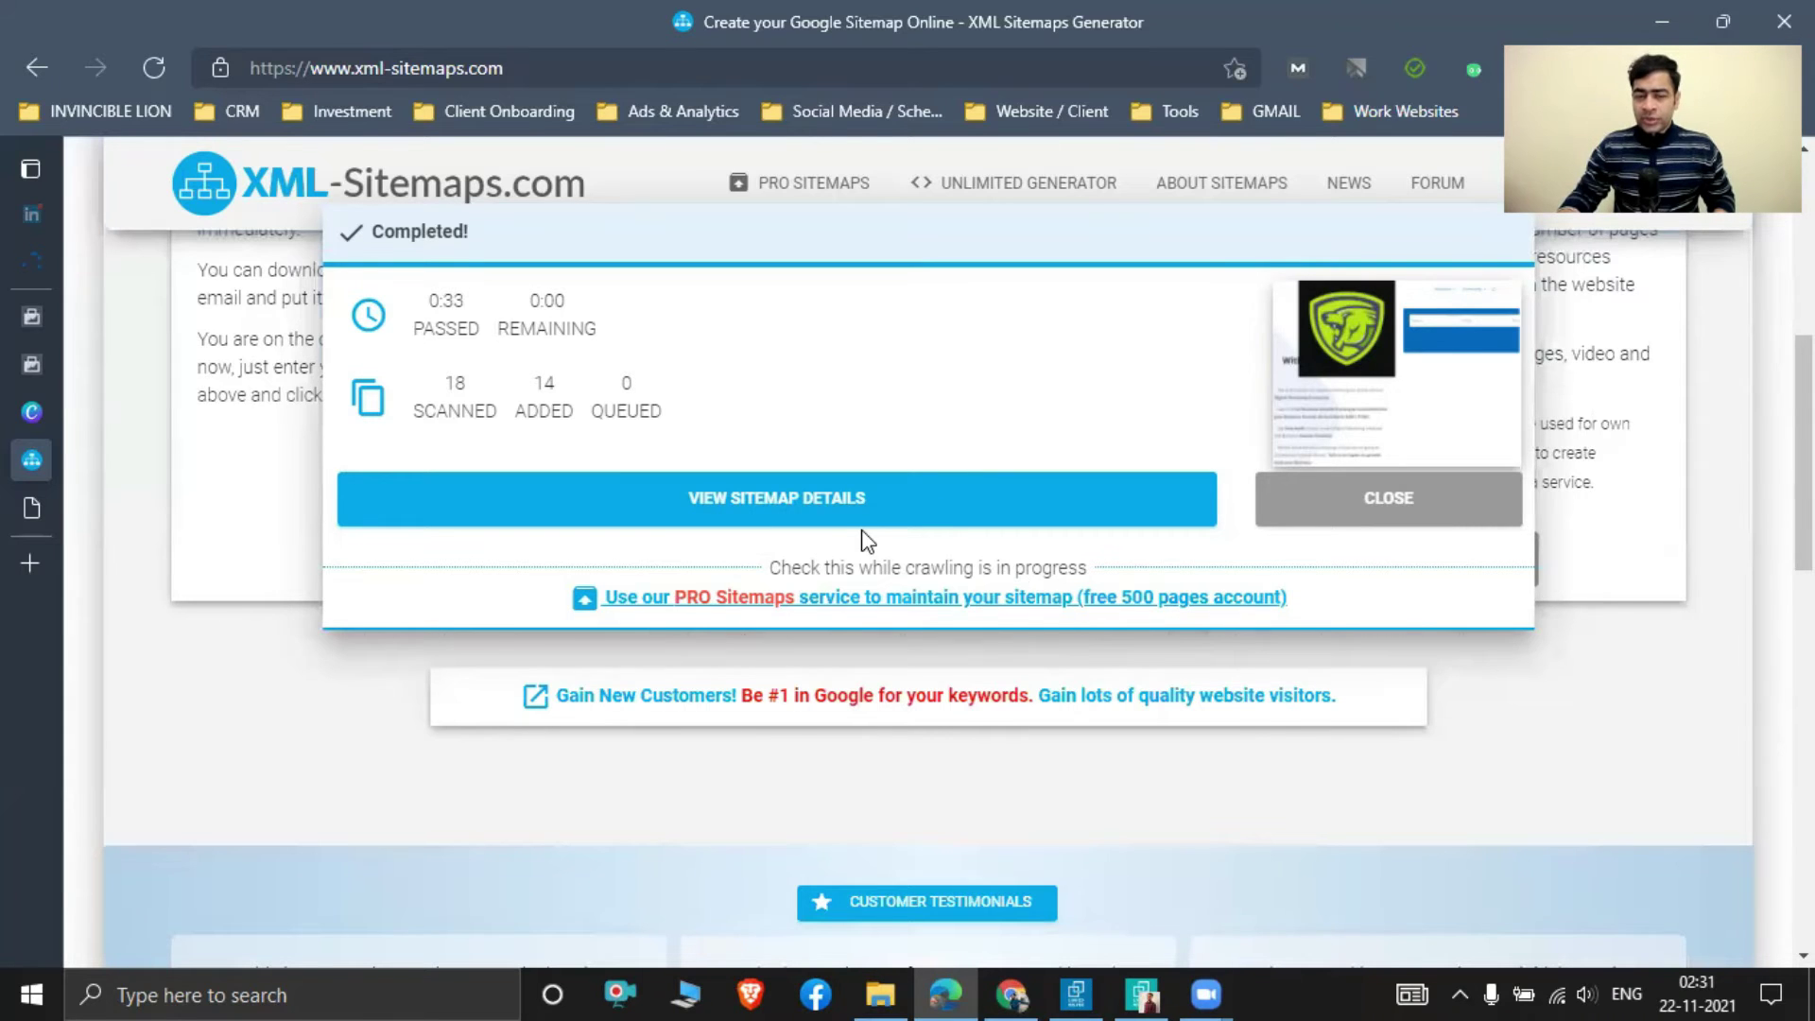
scroll(904, 515, "up", 4)
left_click(904, 507)
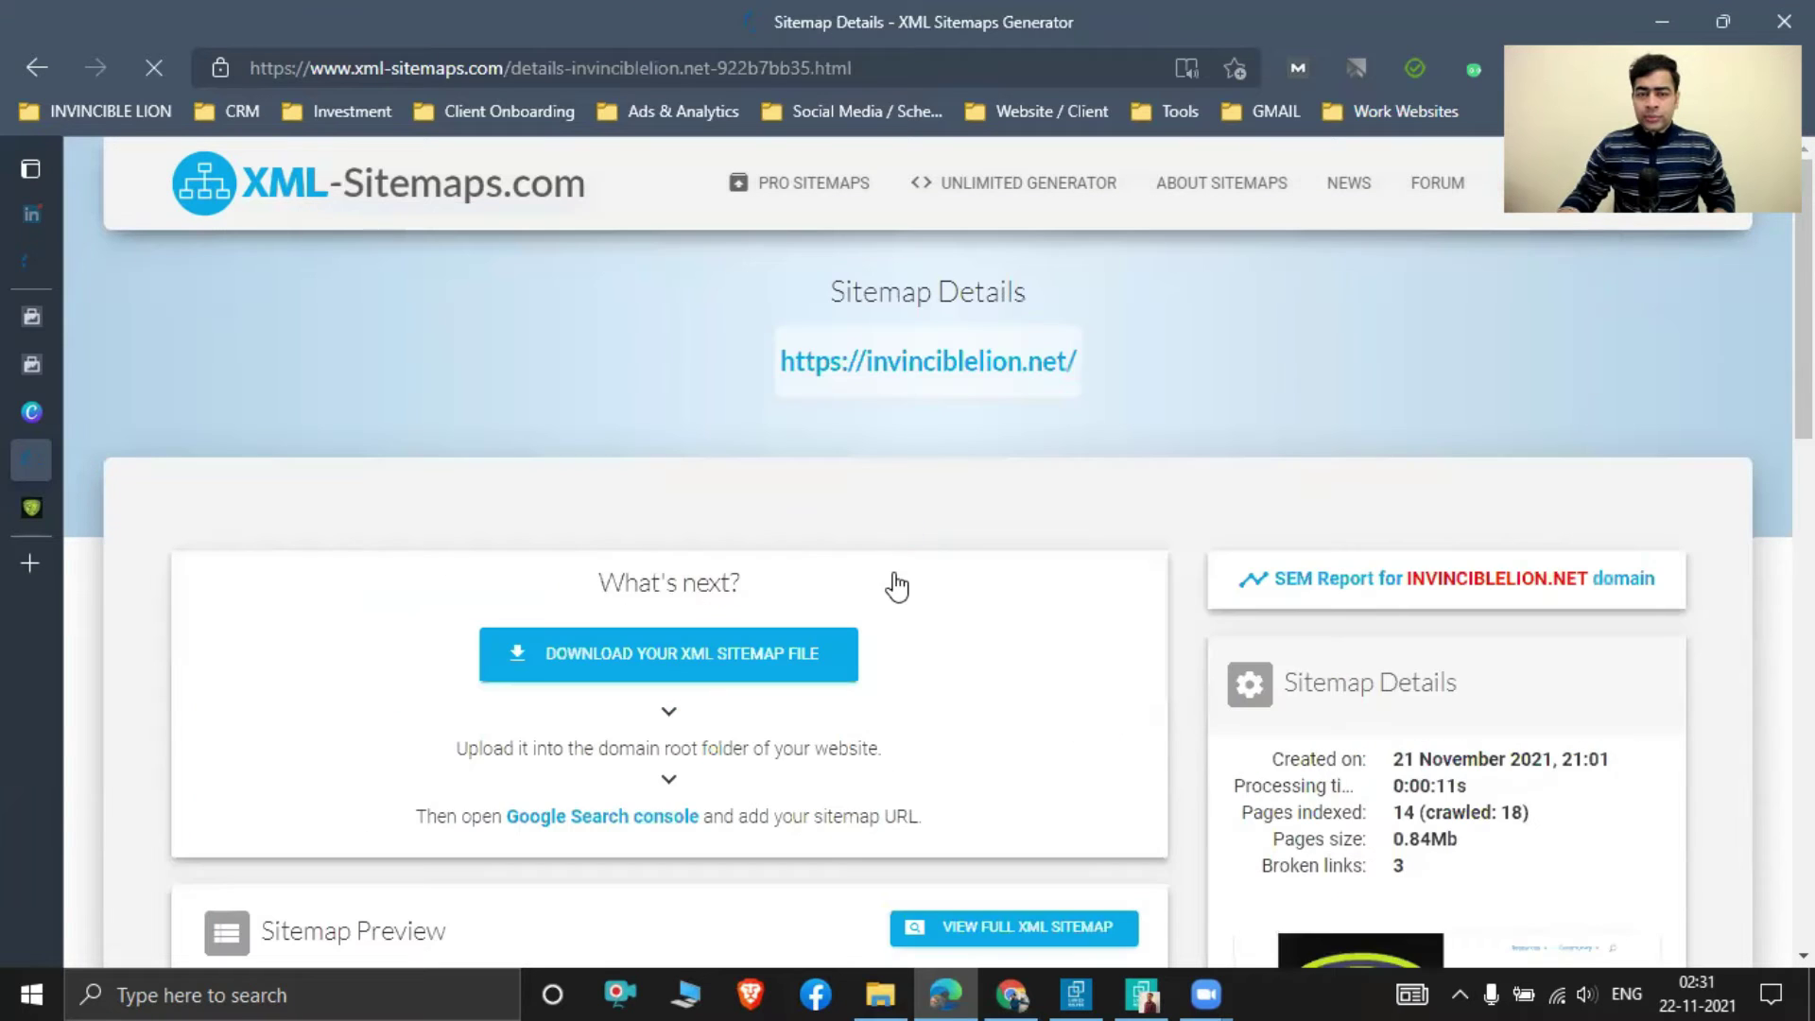
Review the sitemap details and the preview of included URLs, and open the full XML sitemap.
scroll(770, 402, "down", 4)
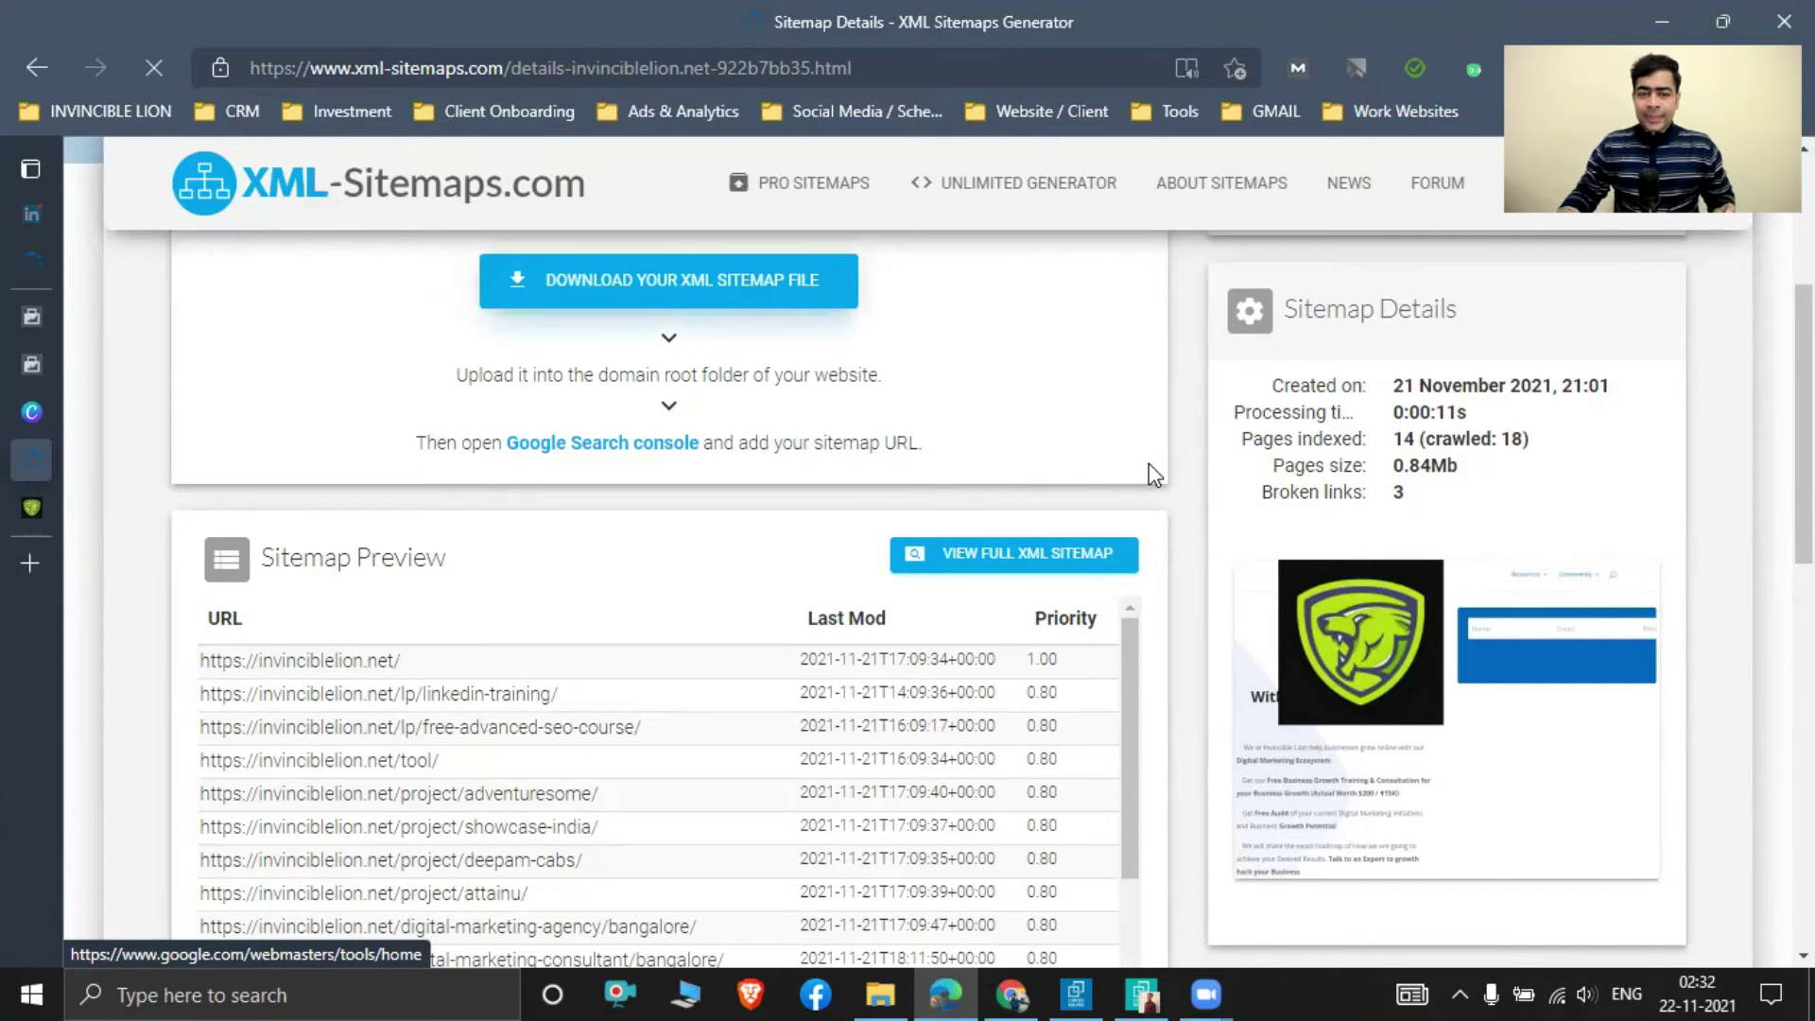
scroll(1151, 478, "down", 1)
scroll(750, 443, "up", 2)
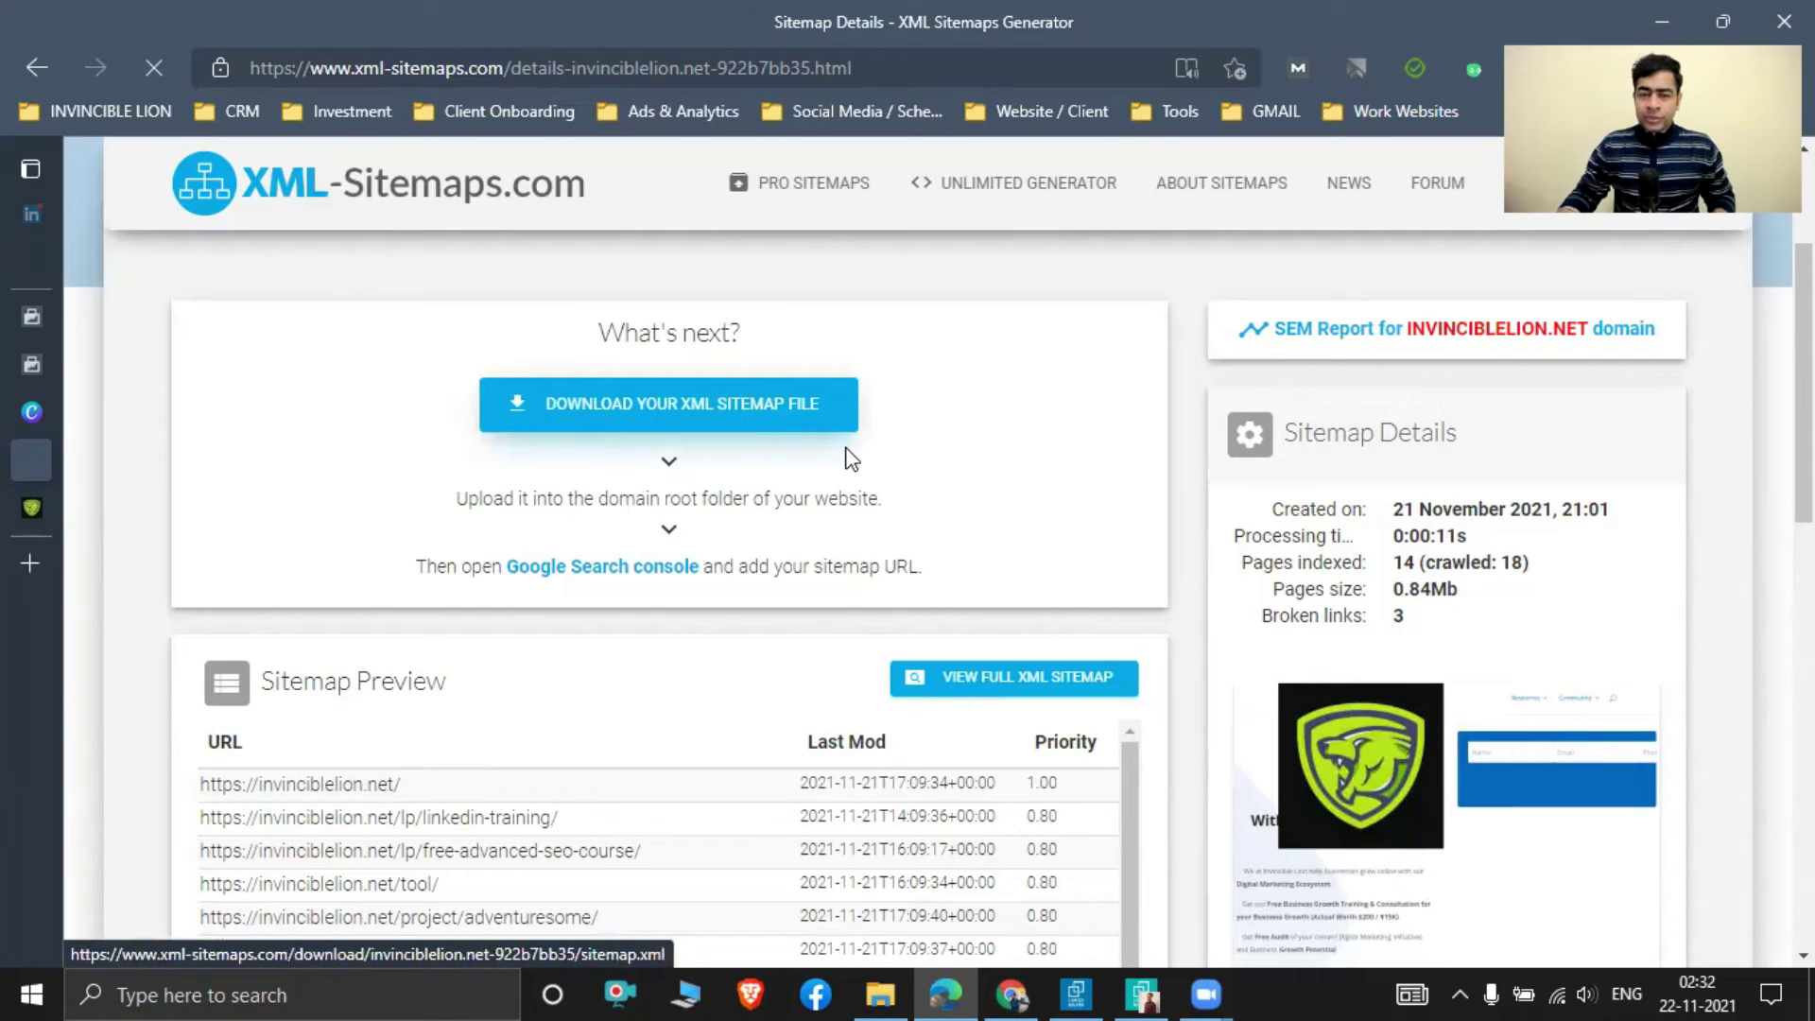
scroll(526, 503, "down", 4)
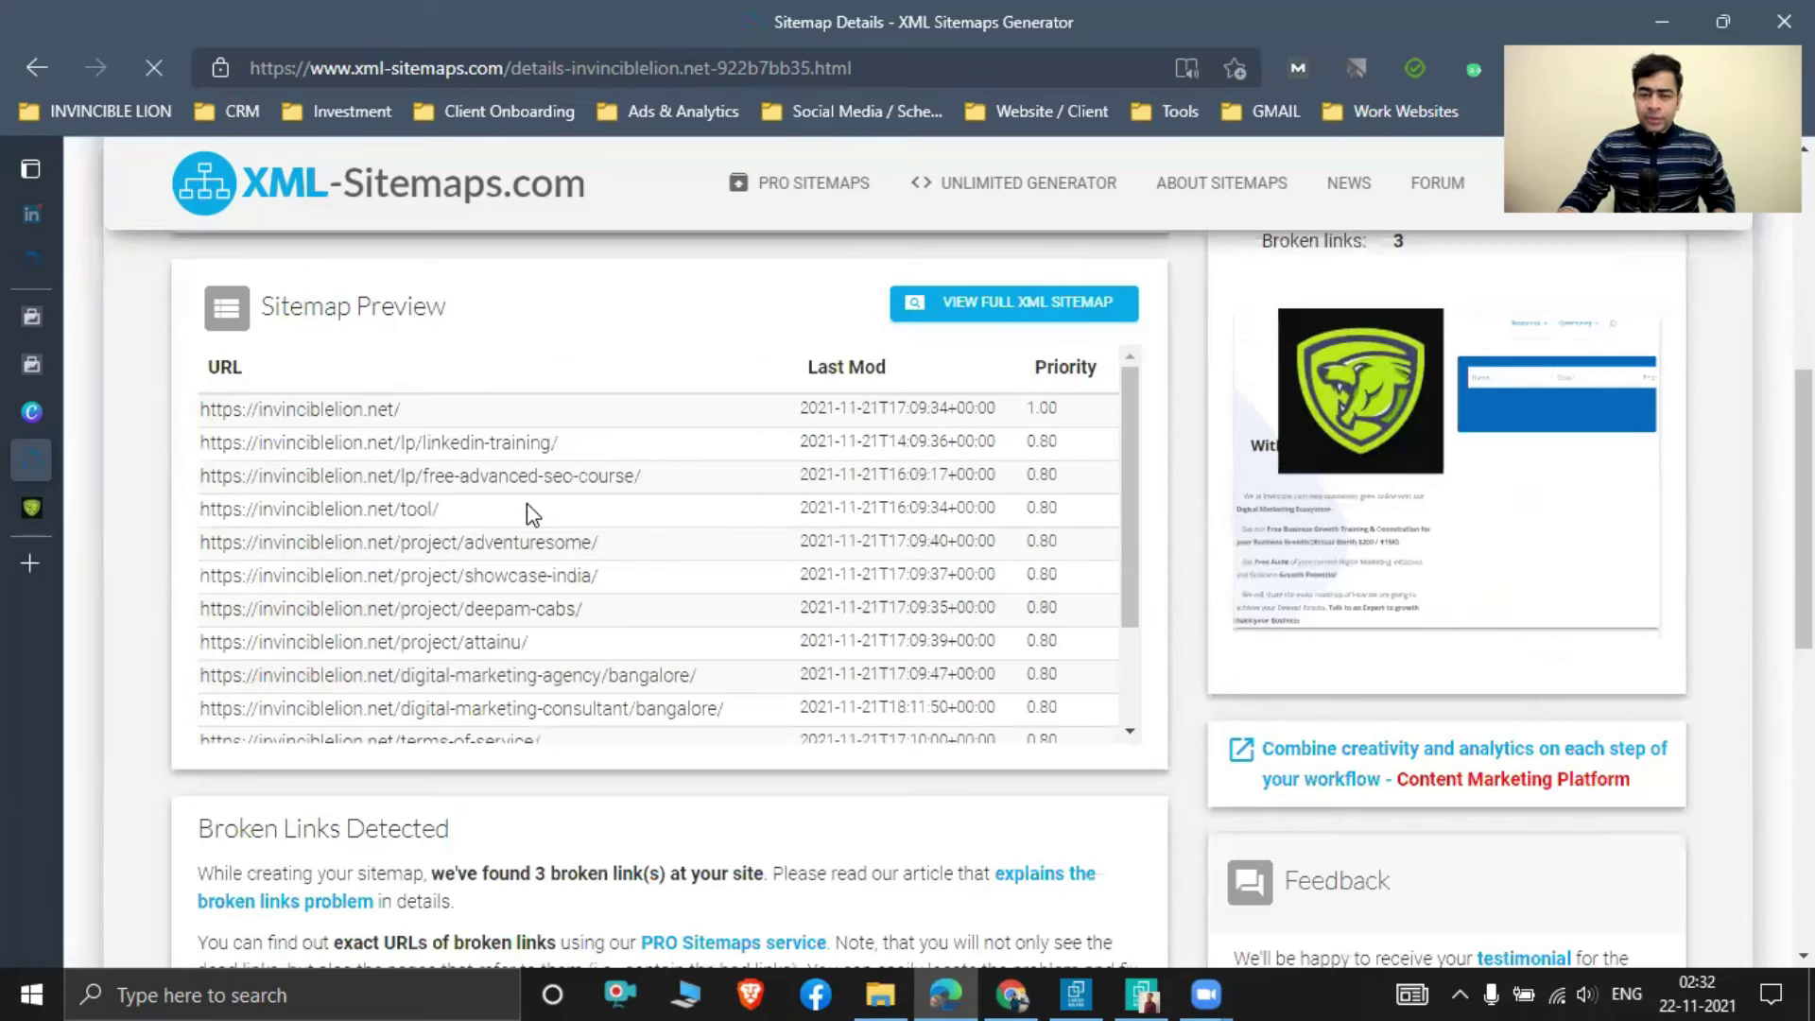
scroll(529, 503, "down", 1)
scroll(726, 533, "down", 1)
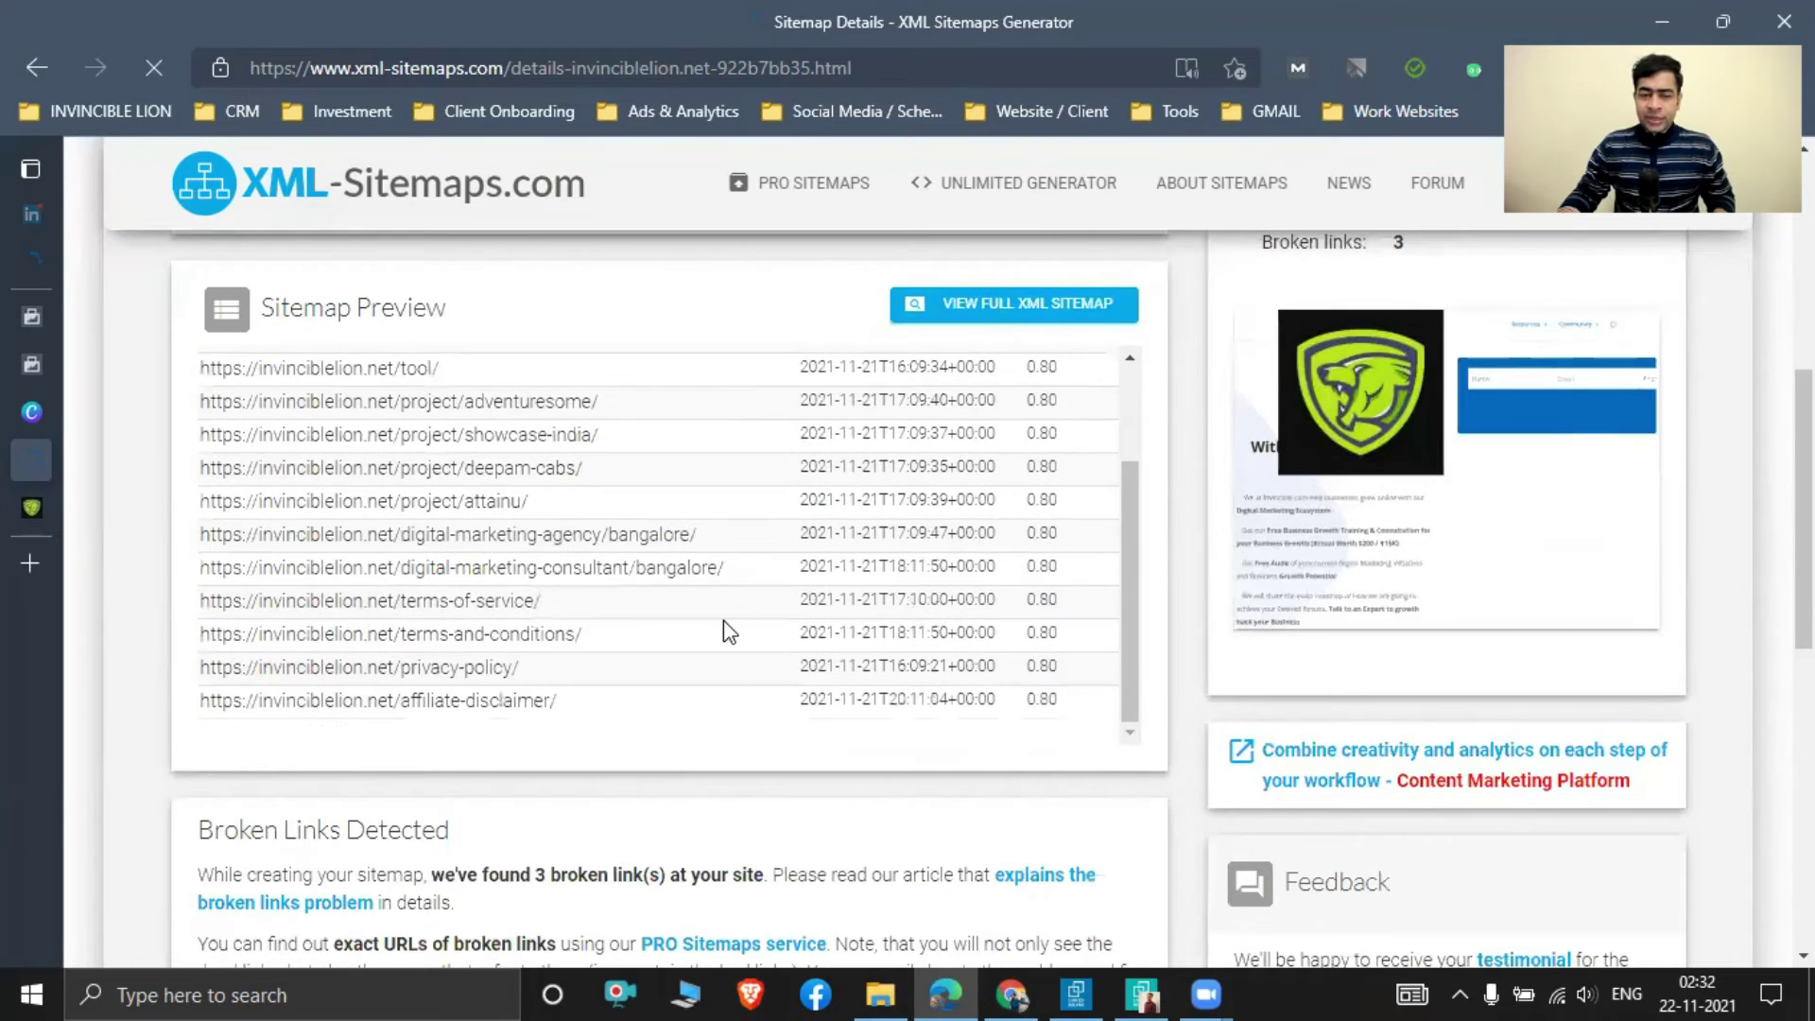
left_click(1018, 322)
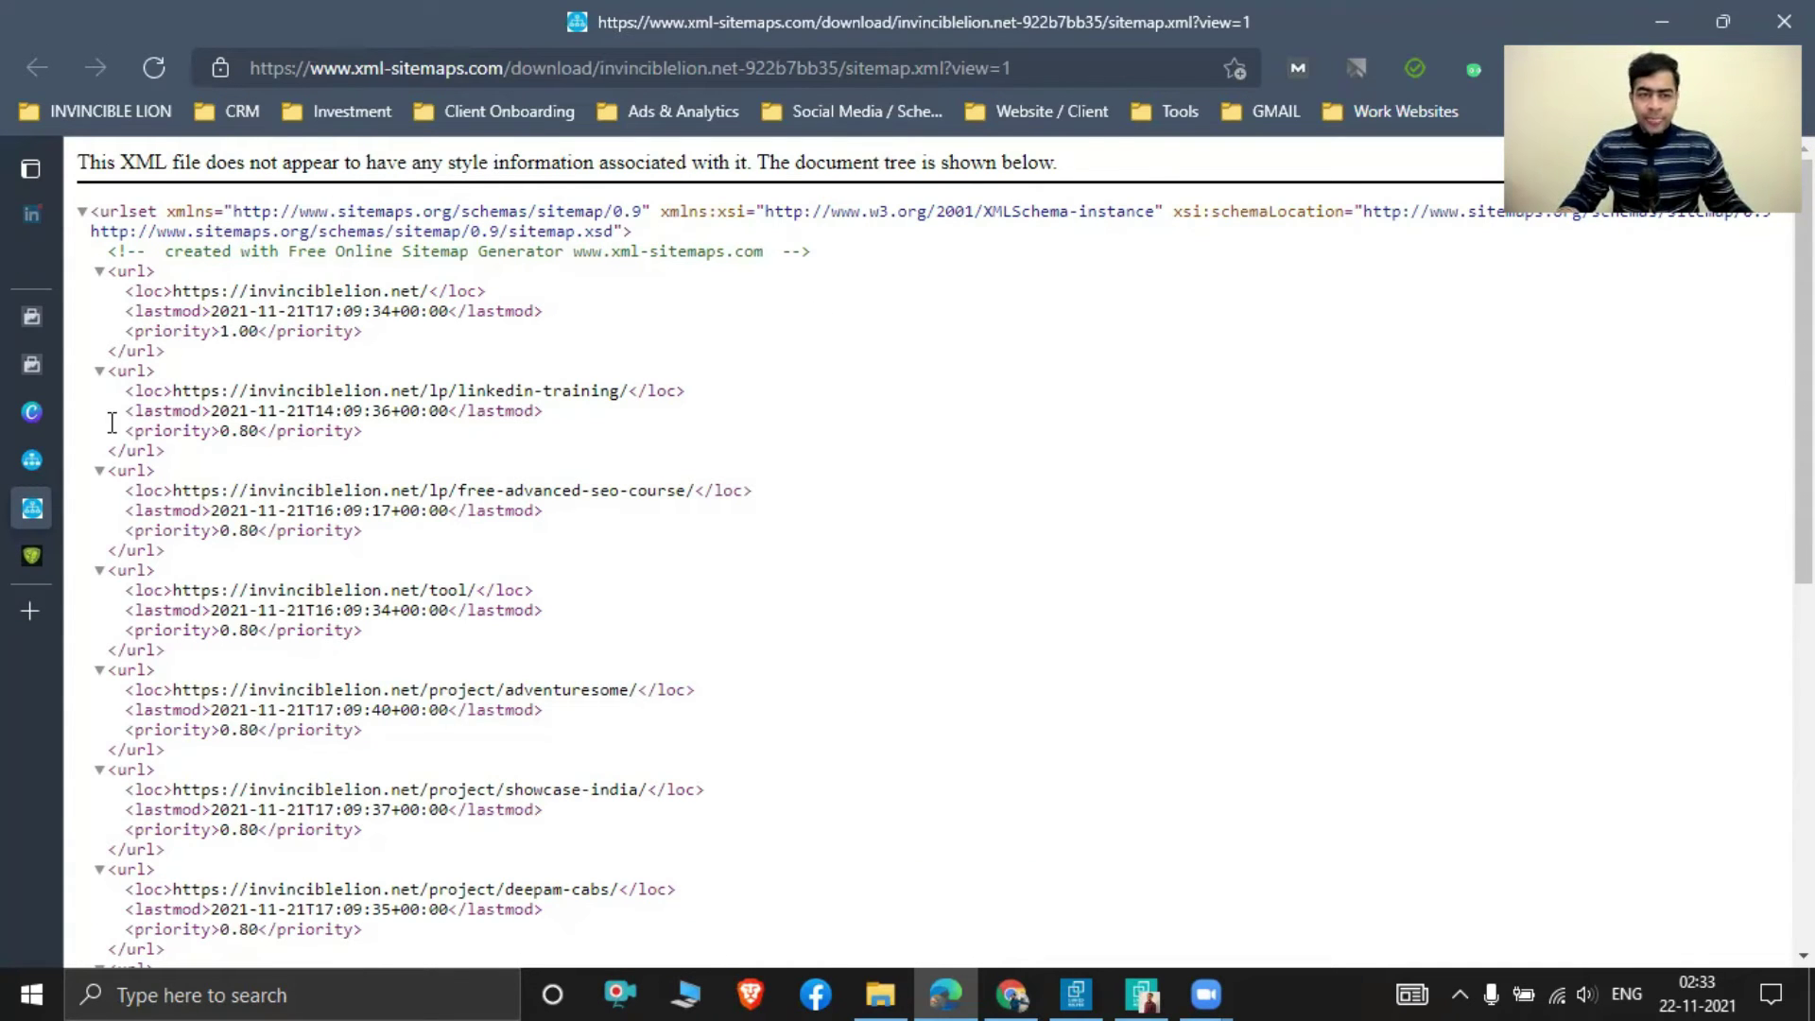
Examine the location, last-modified date and priority of the home page entry in the XML sitemap.
mouse_move(185, 274)
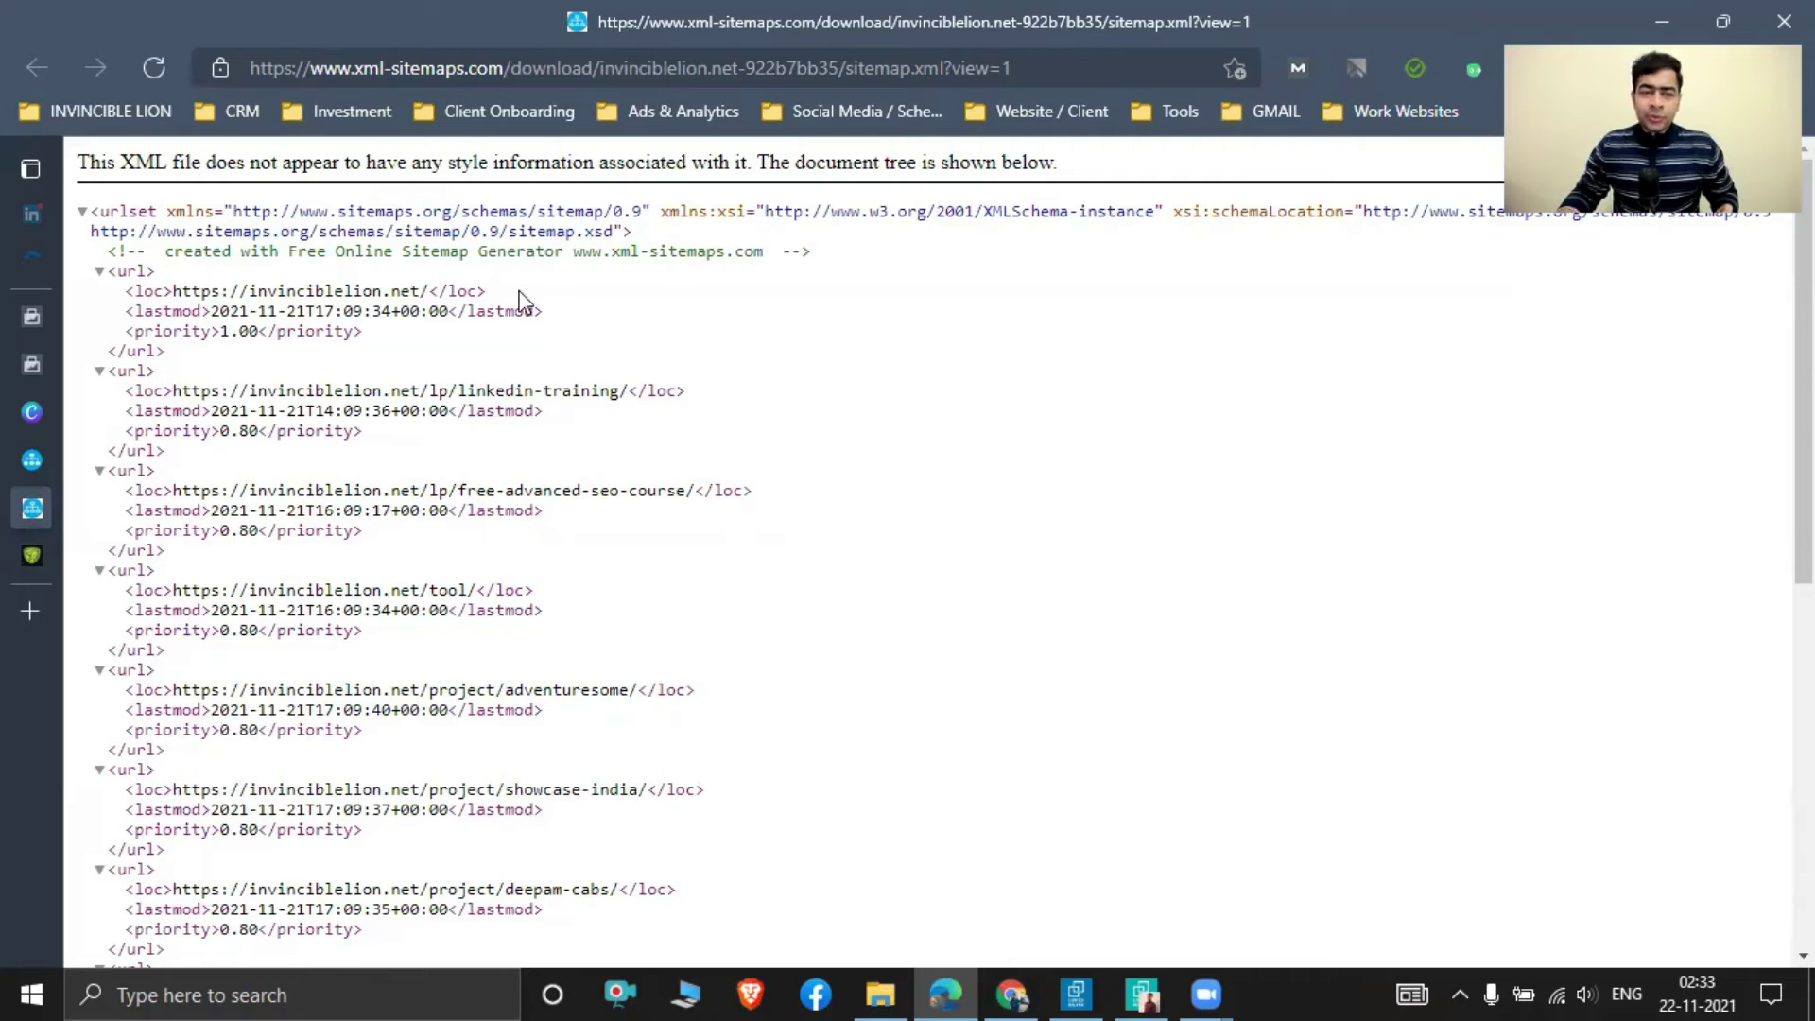
left_click_drag(210, 292, 519, 293)
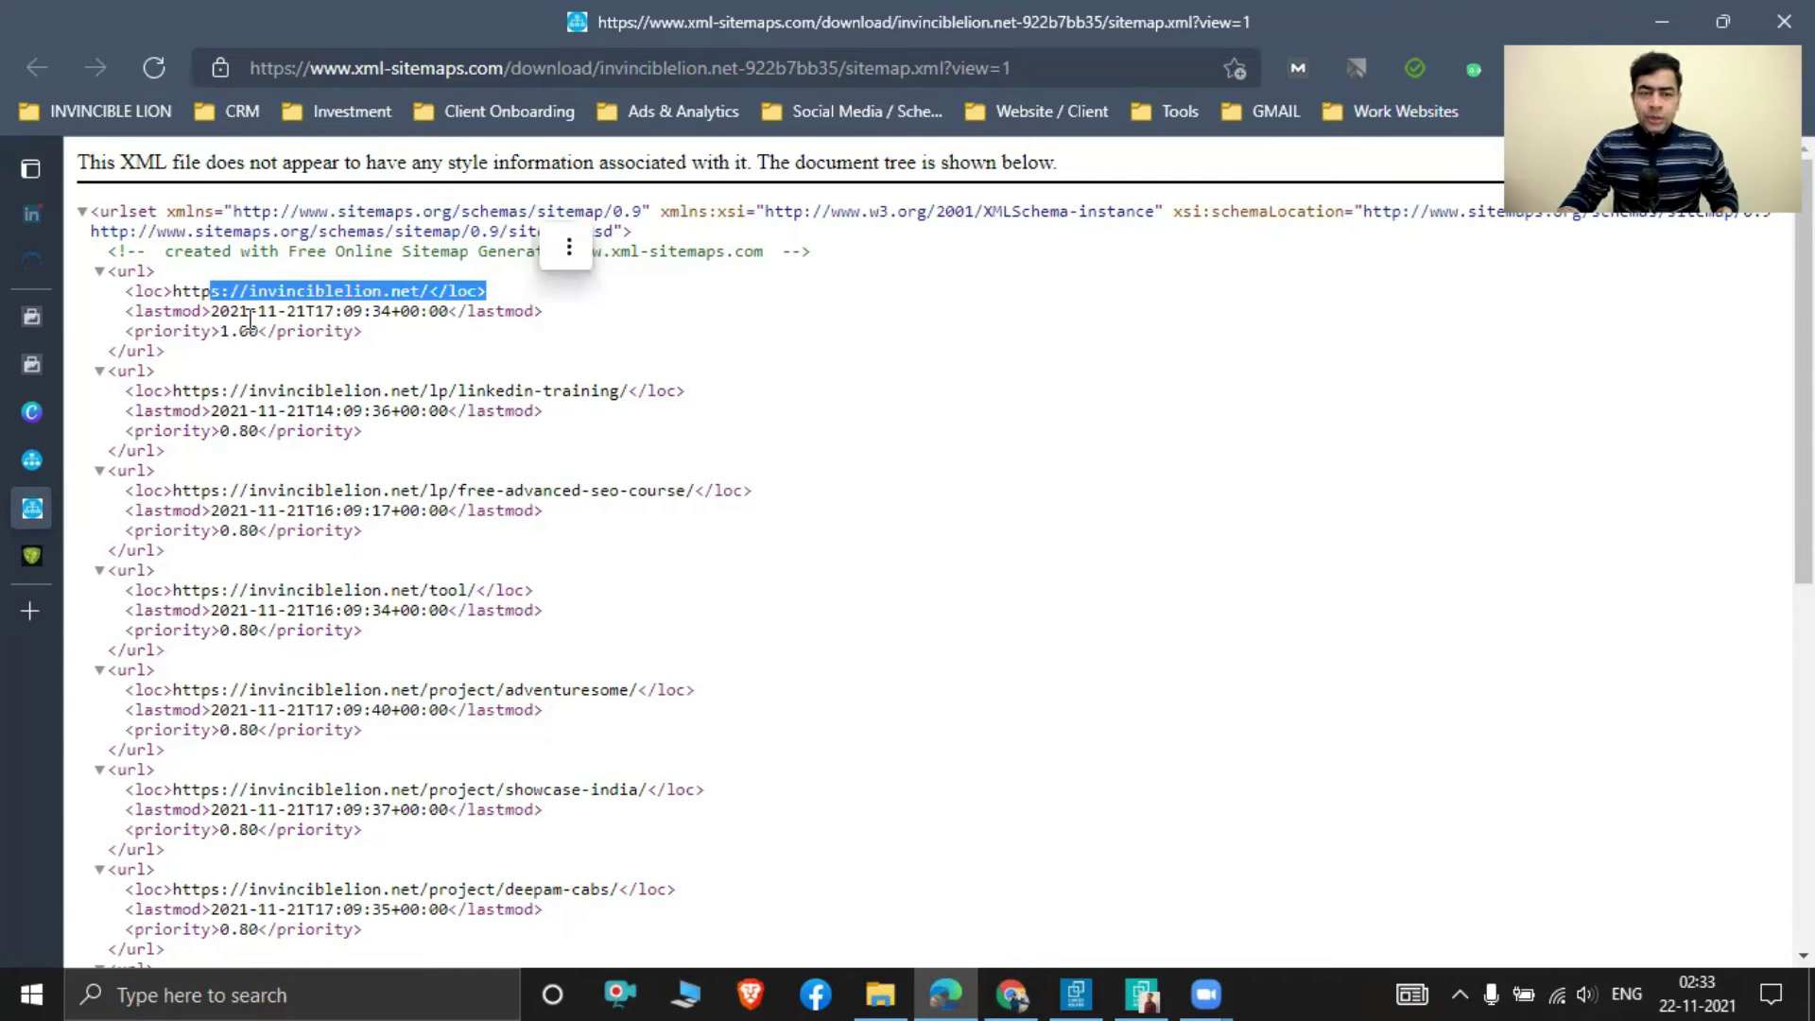
left_click(220, 319)
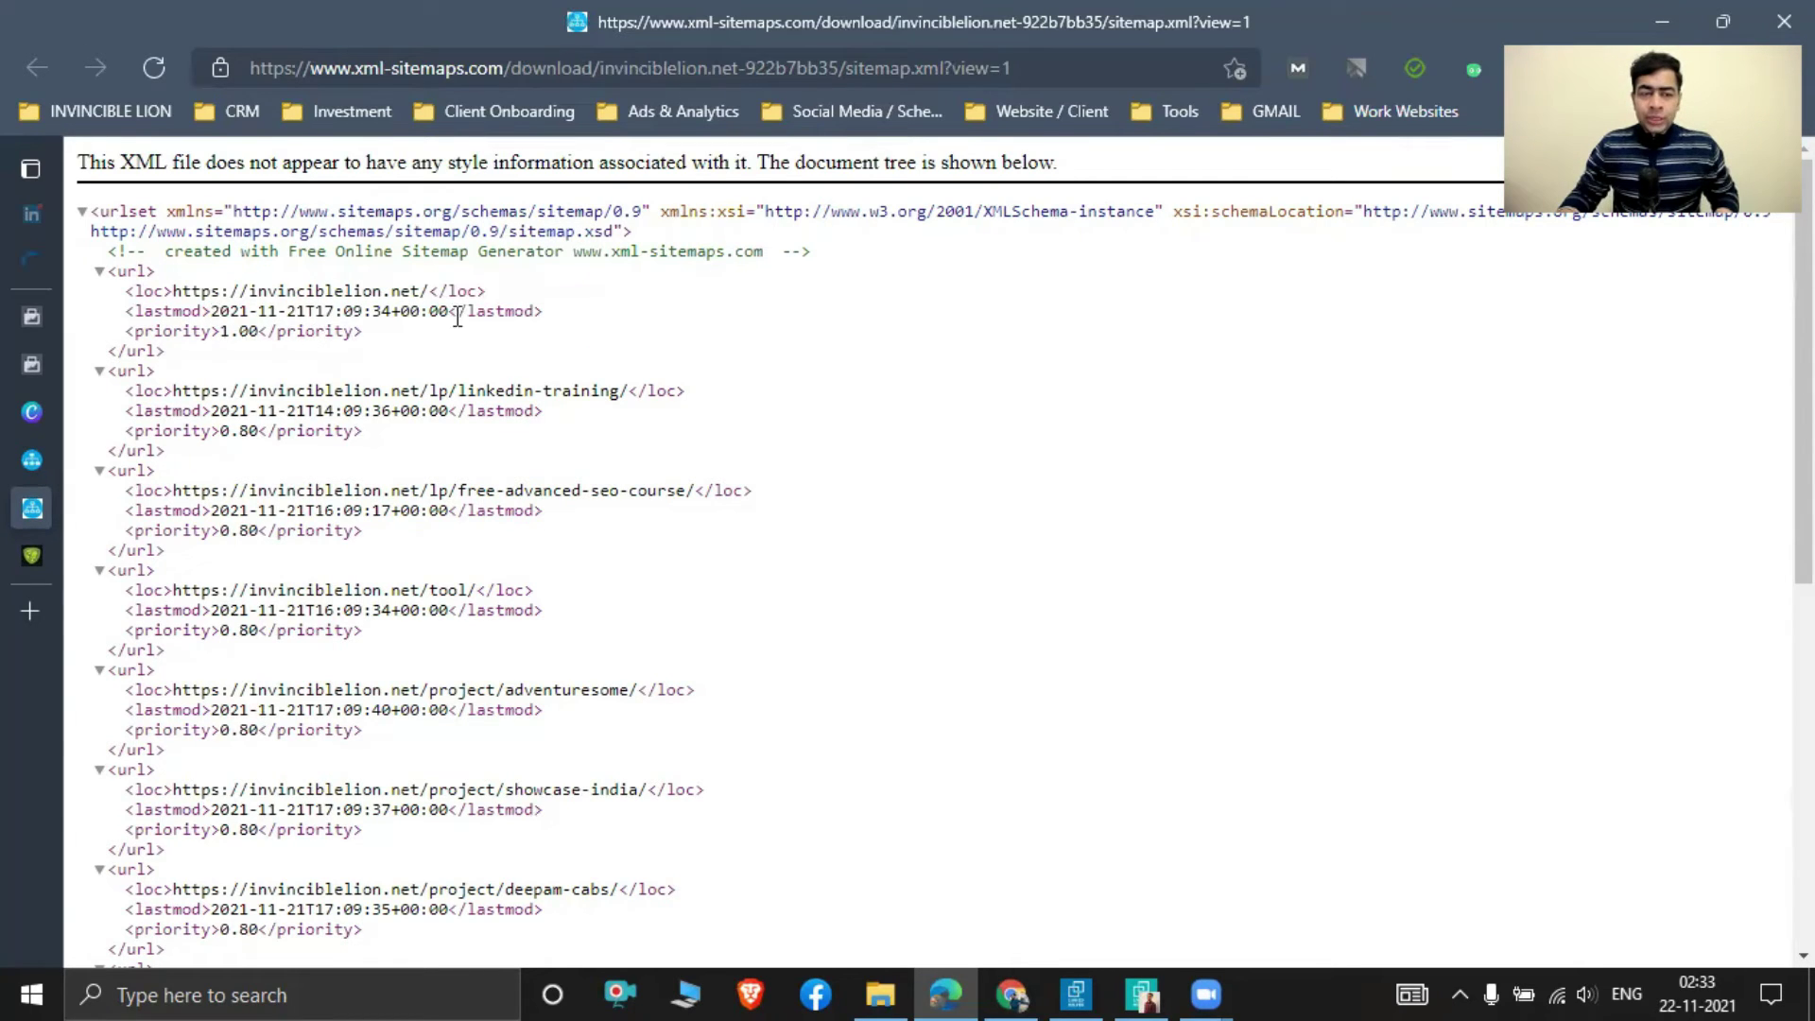
left_click_drag(462, 320, 210, 333)
left_click(236, 341)
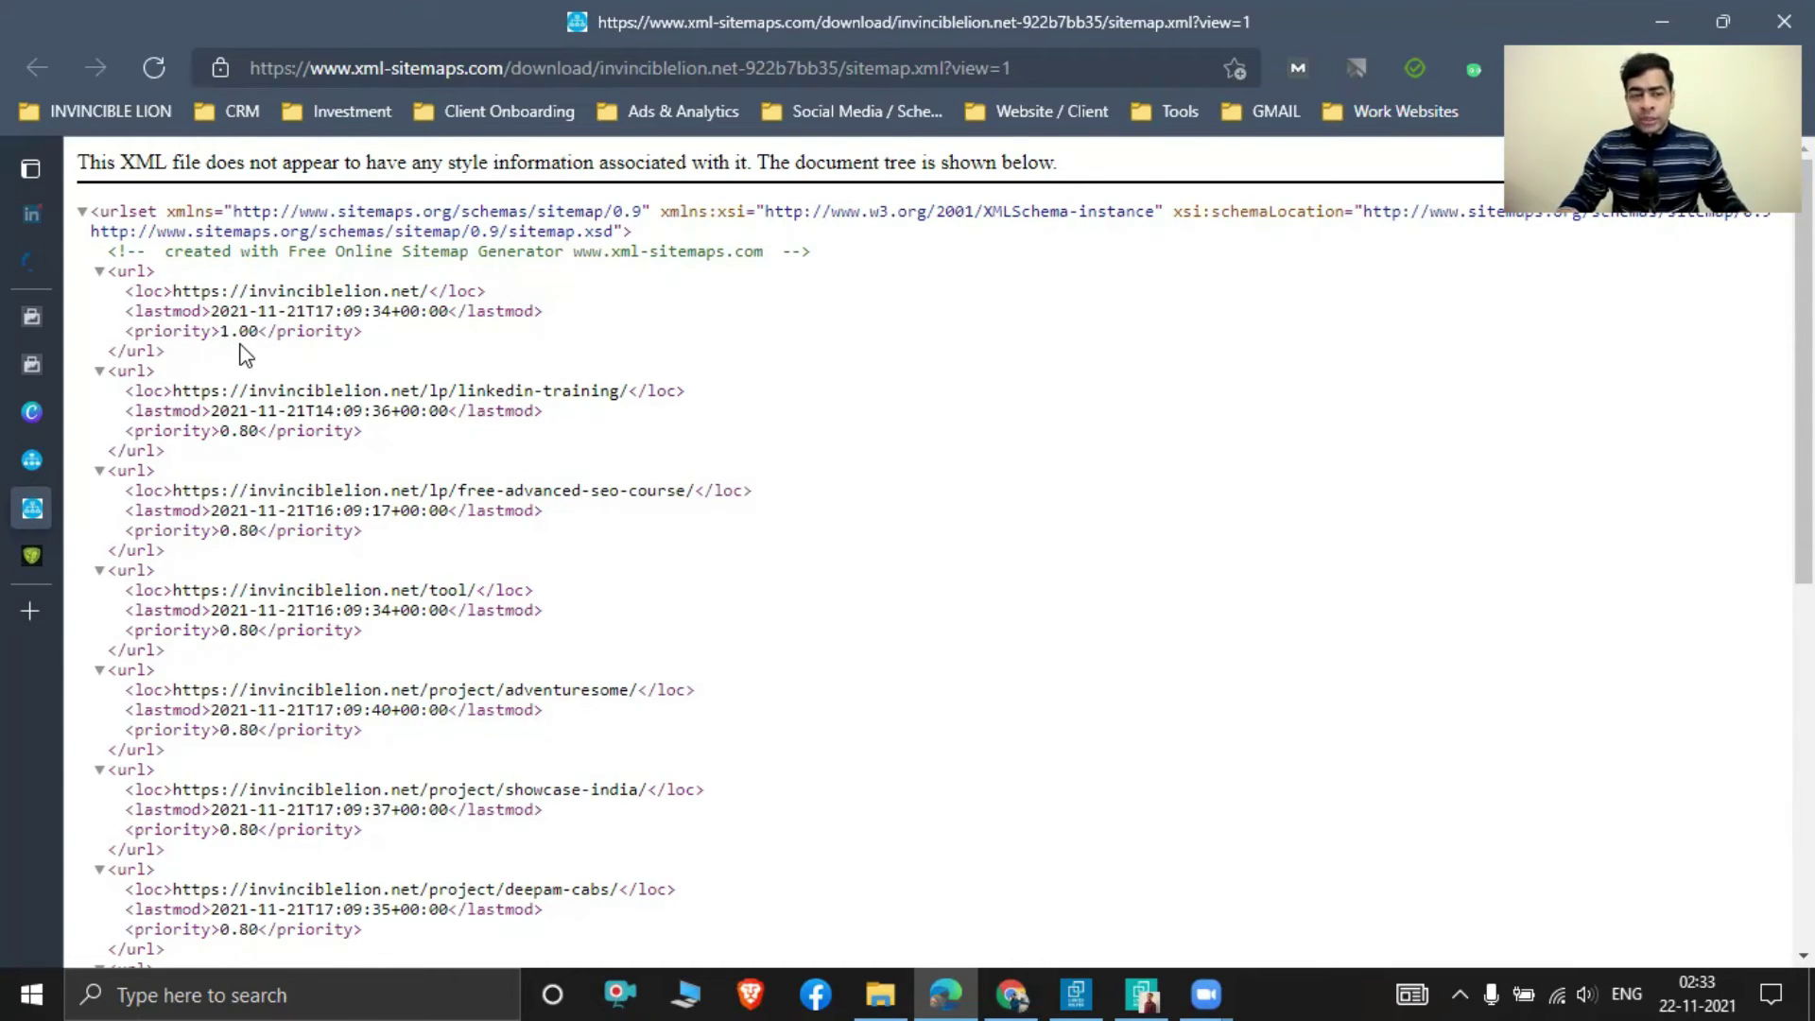
left_click_drag(220, 336, 230, 341)
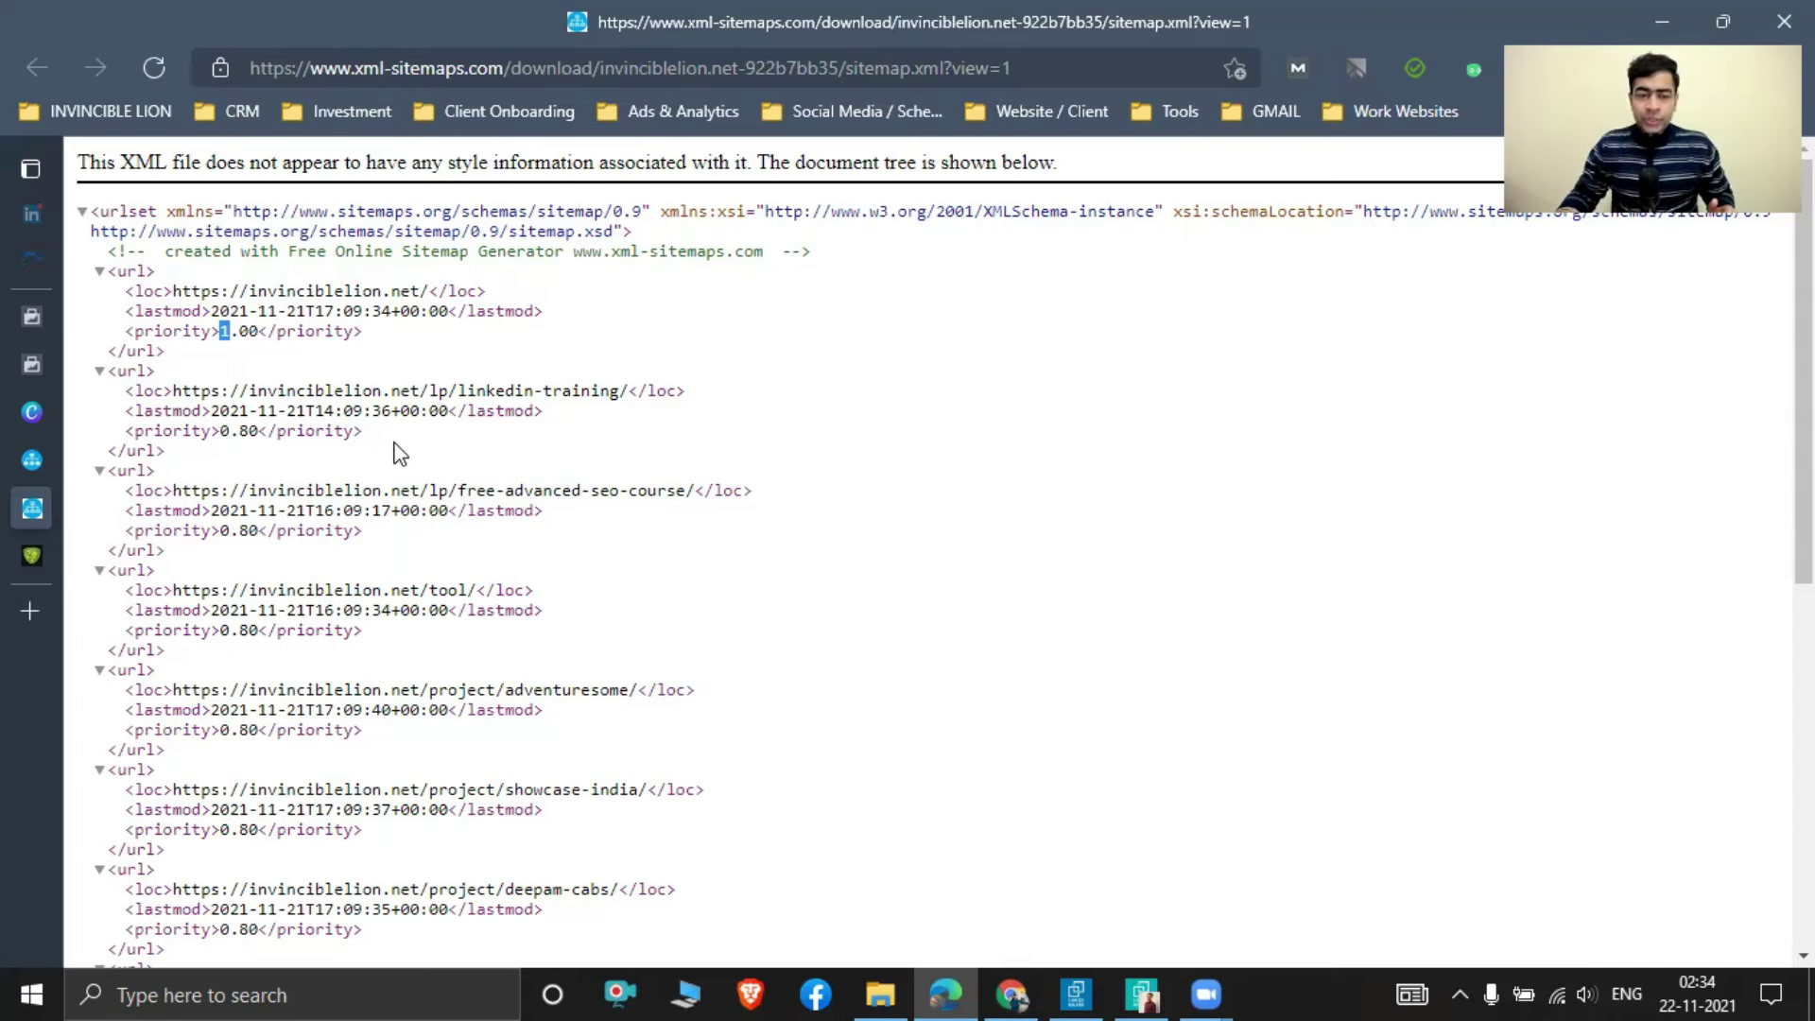
Look through all the URL entries in the XML sitemap and compare their priorities with the home page's.
scroll(401, 455, "down", 8)
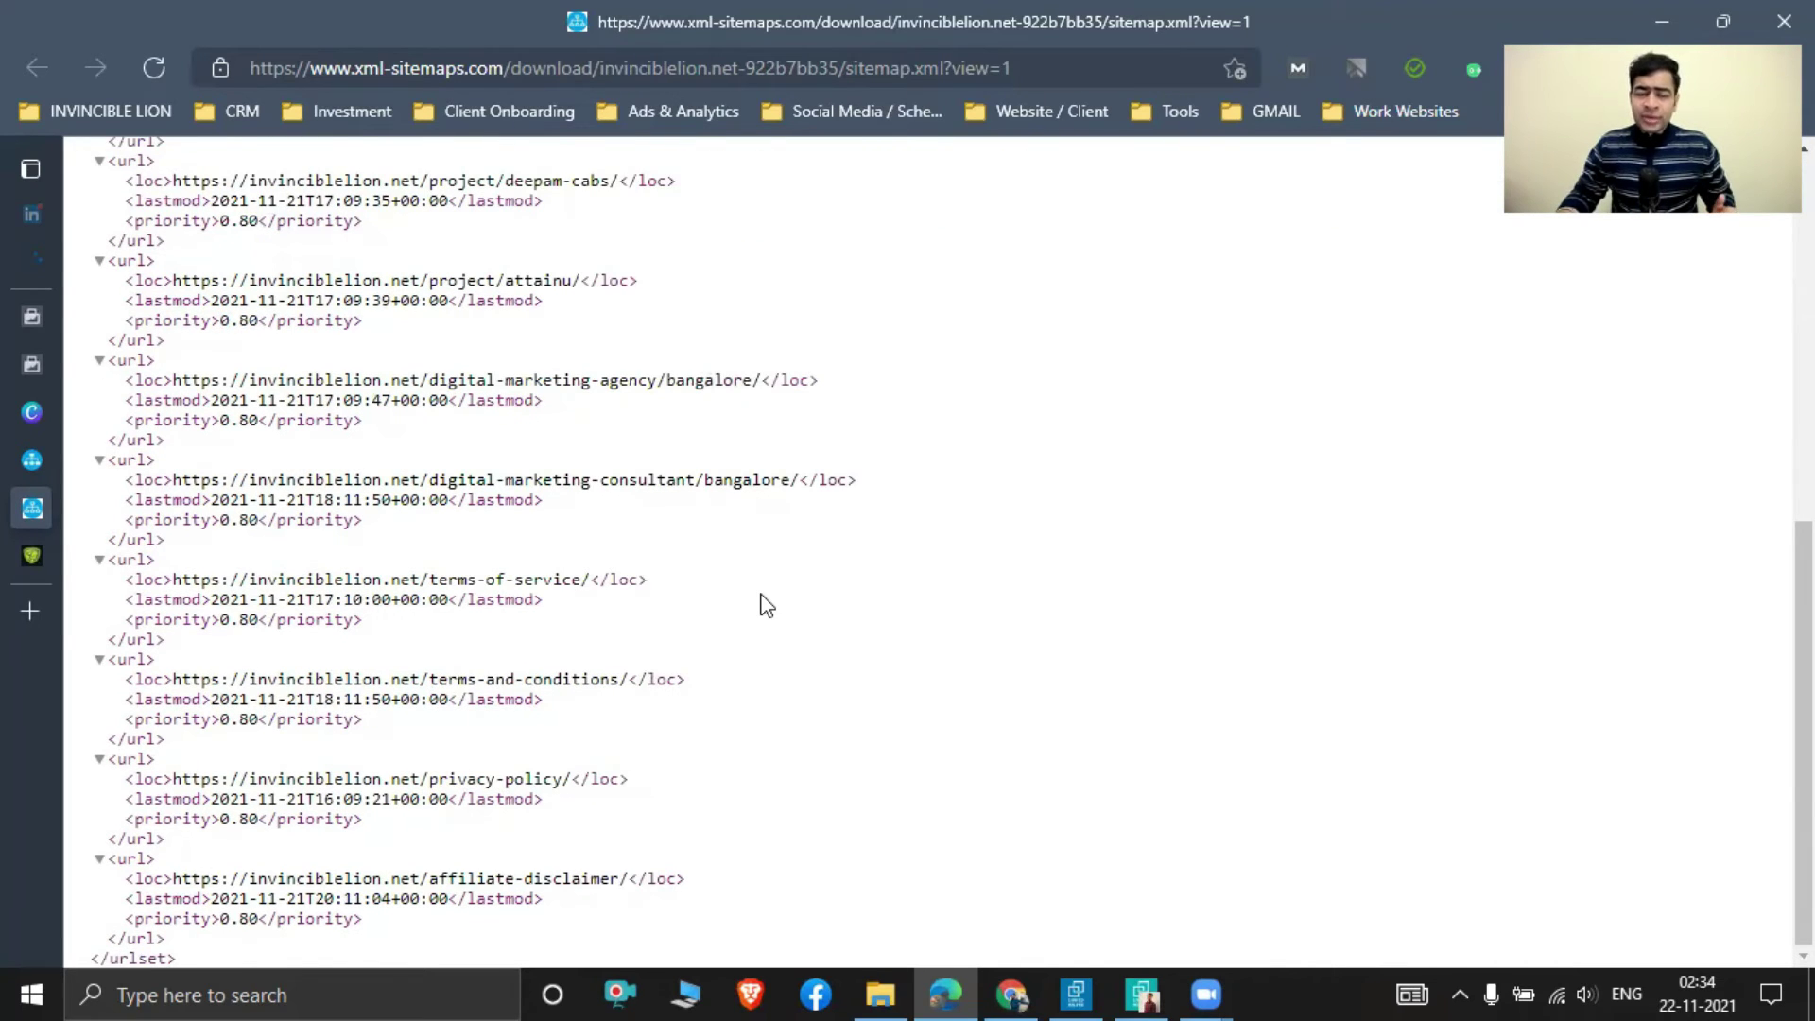
scroll(766, 605, "up", 8)
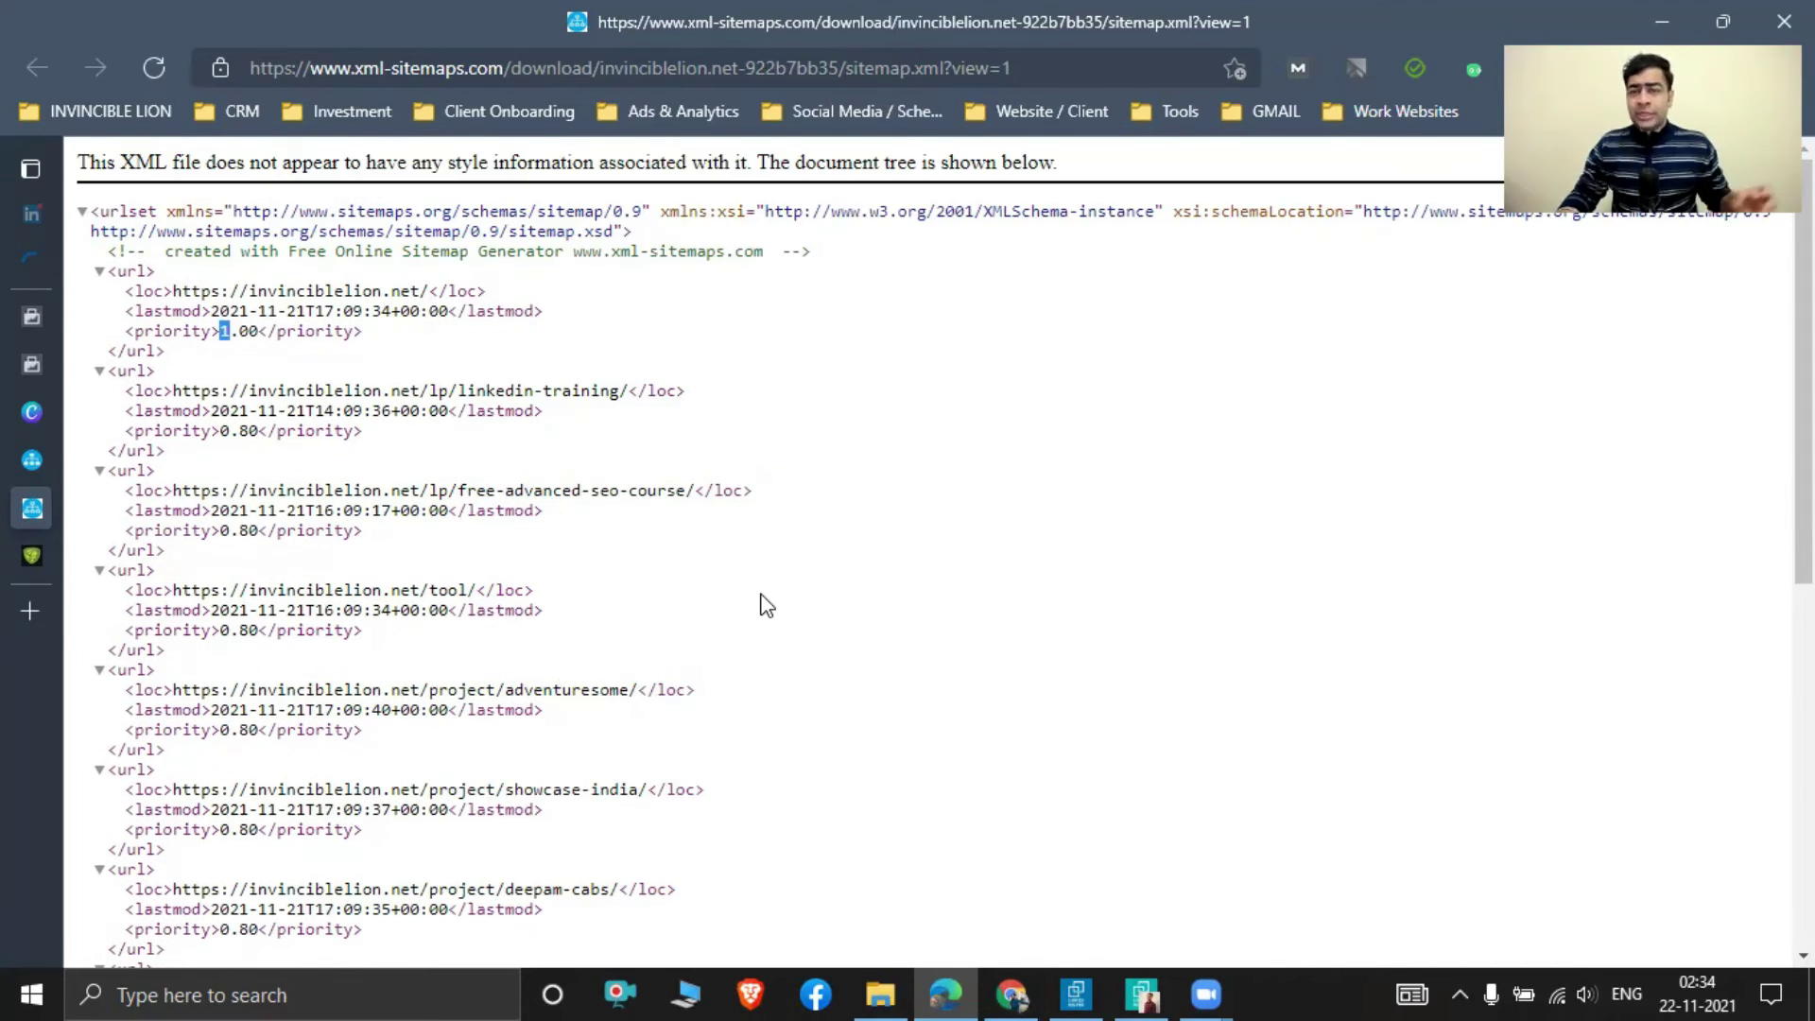
scroll(656, 551, "down", 6)
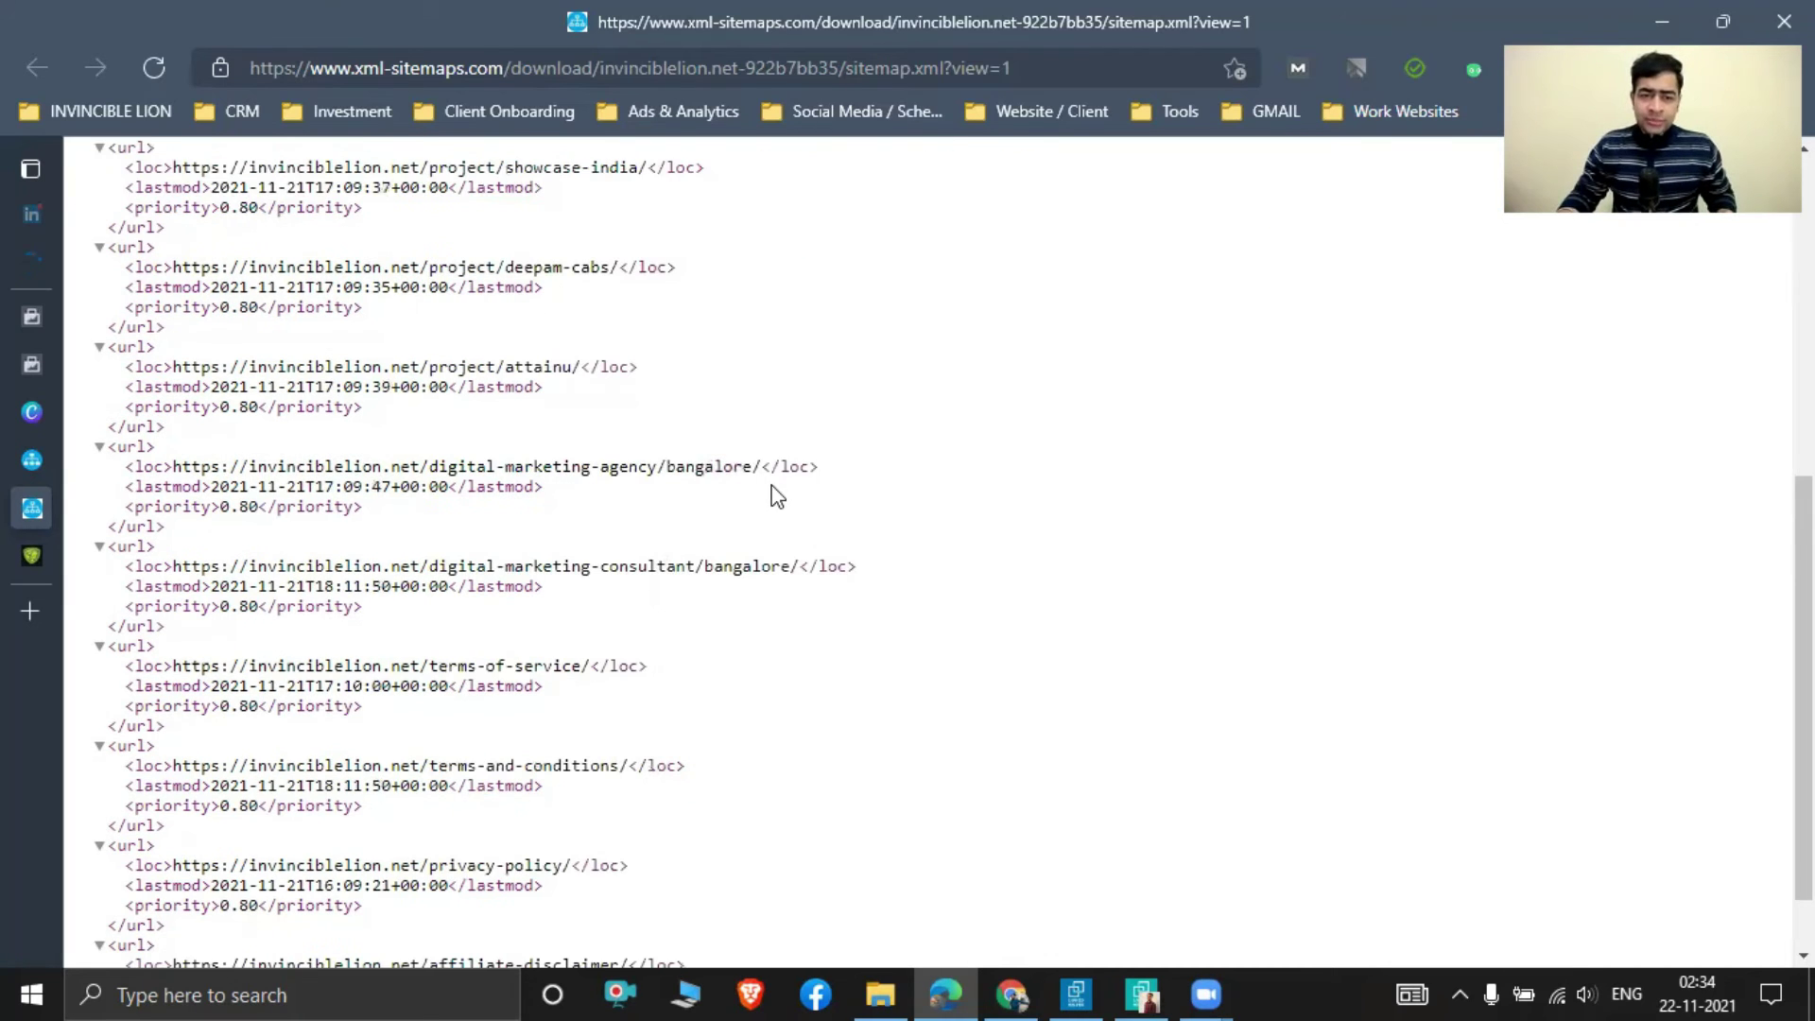
scroll(483, 399, "up", 6)
scroll(546, 515, "down", 8)
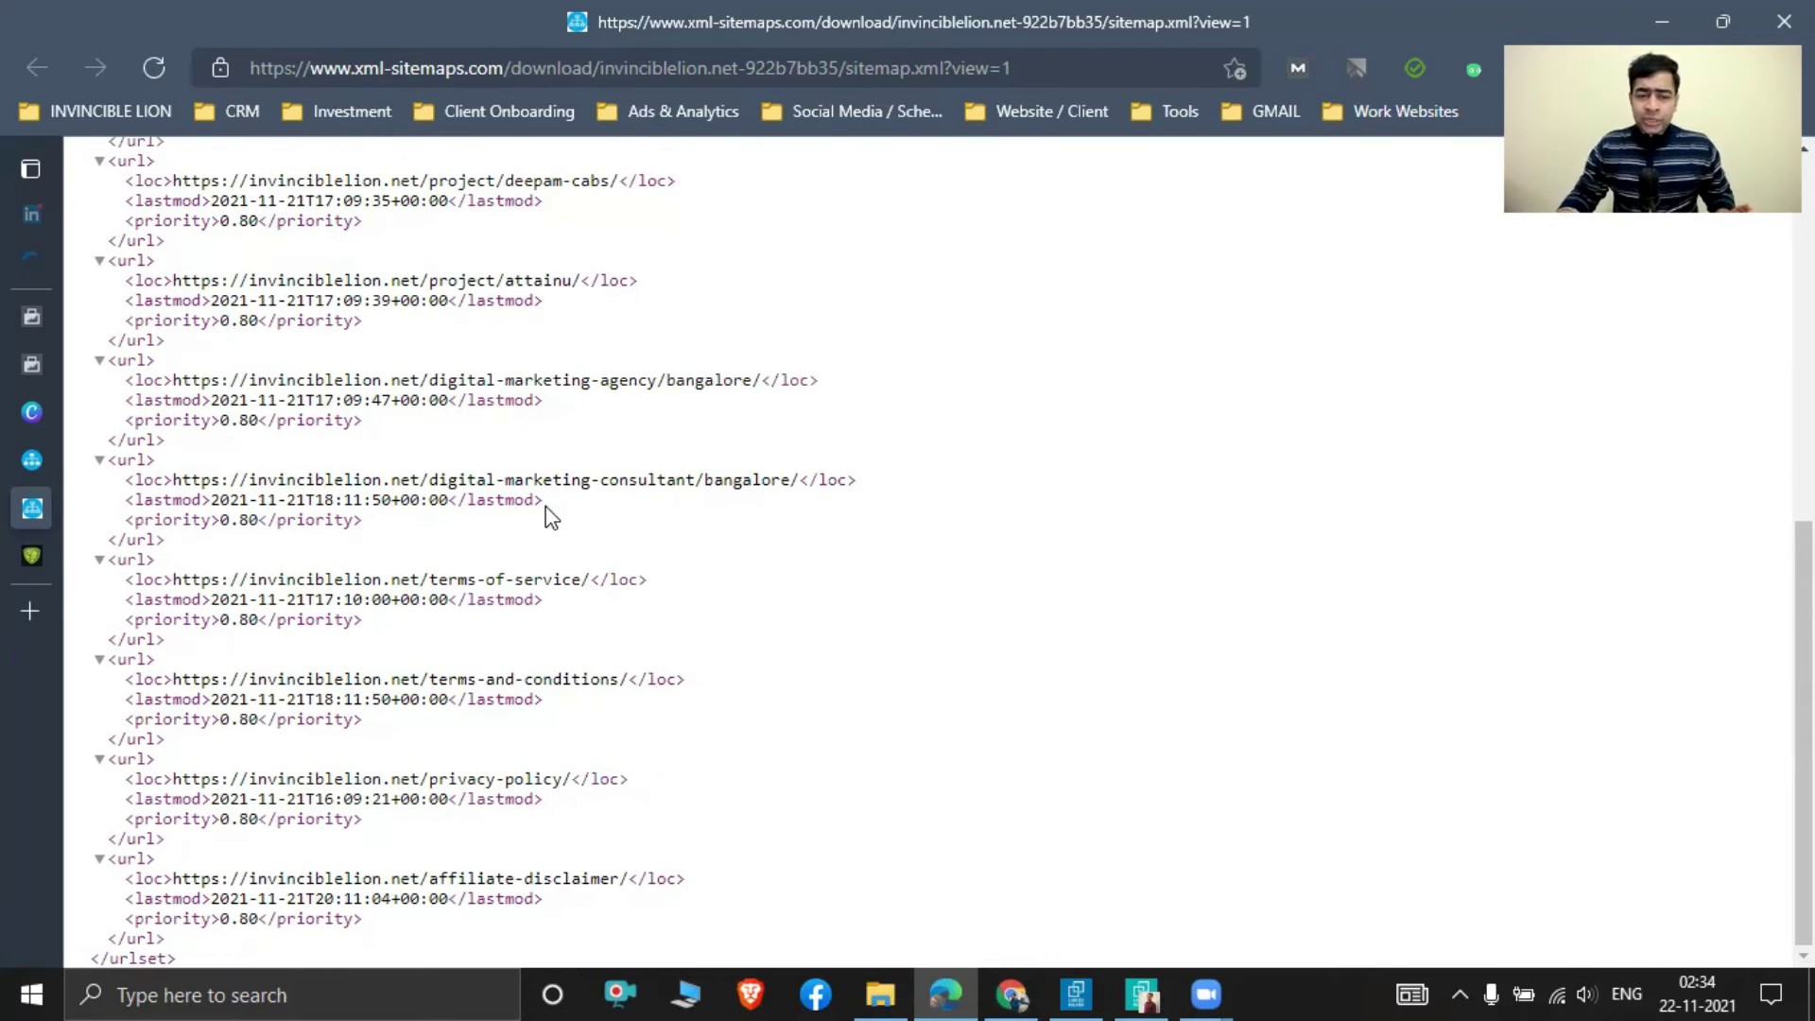
scroll(567, 565, "up", 3)
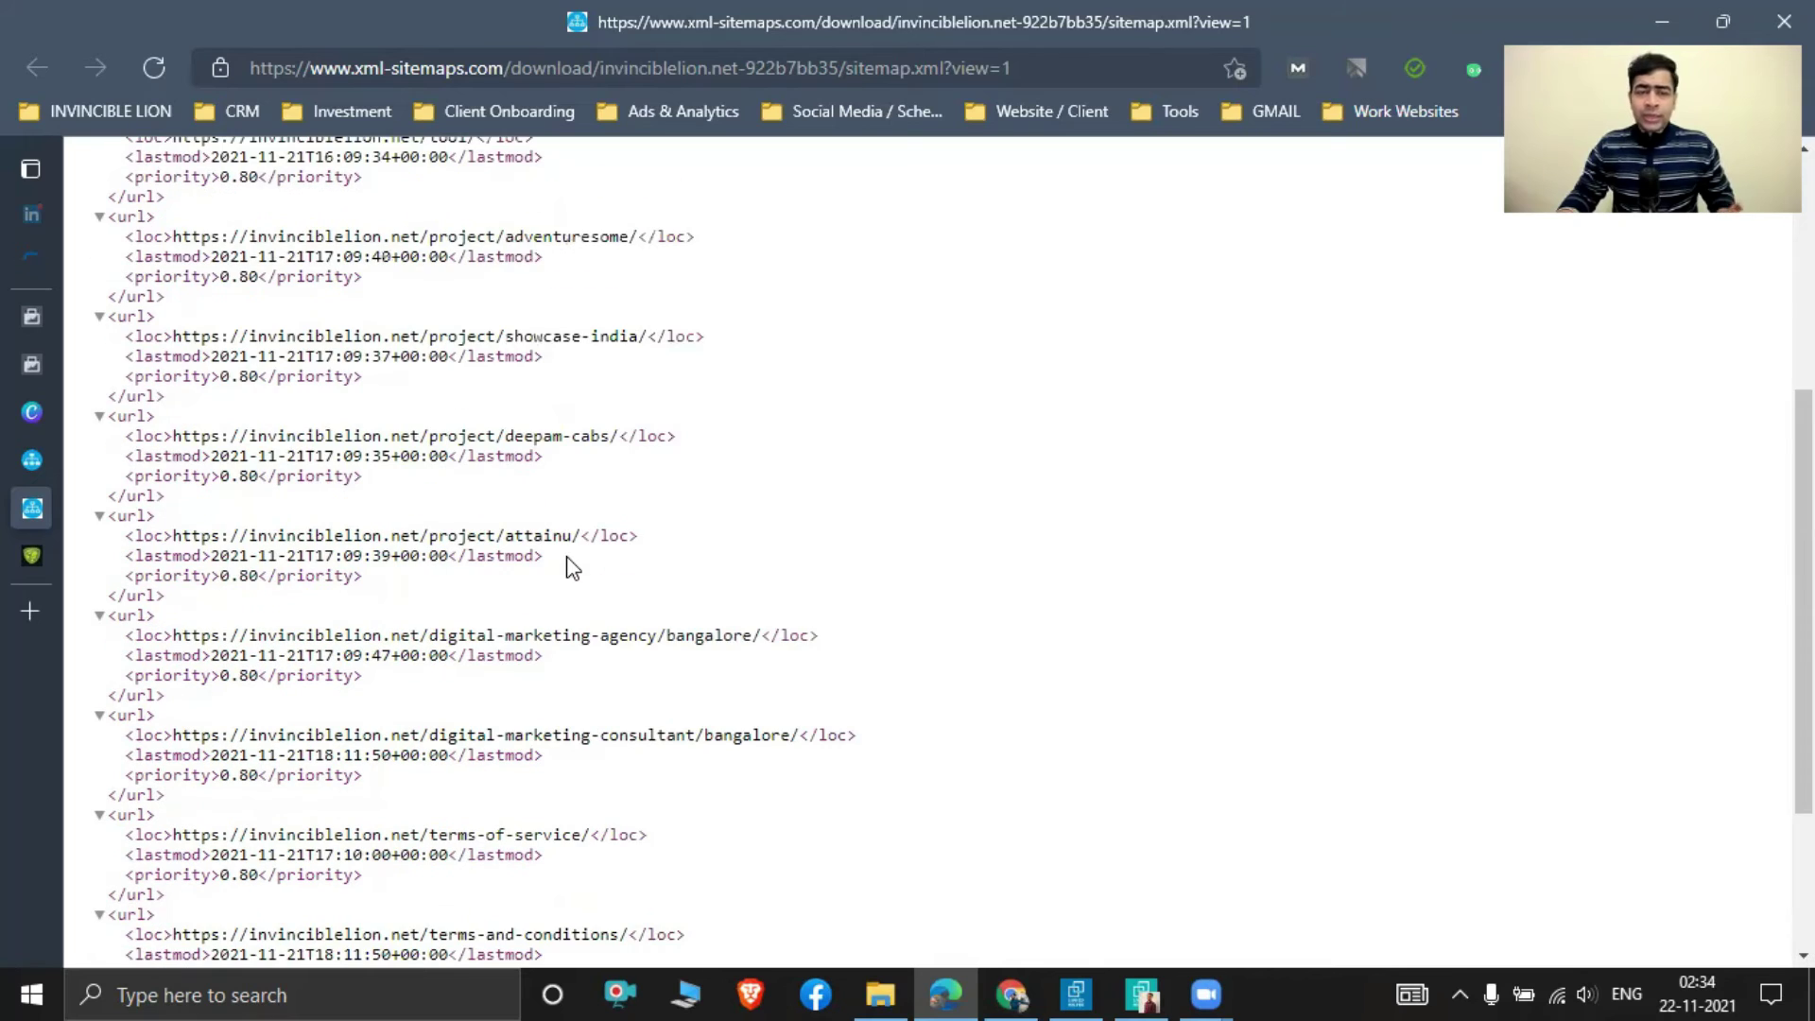
scroll(571, 568, "up", 5)
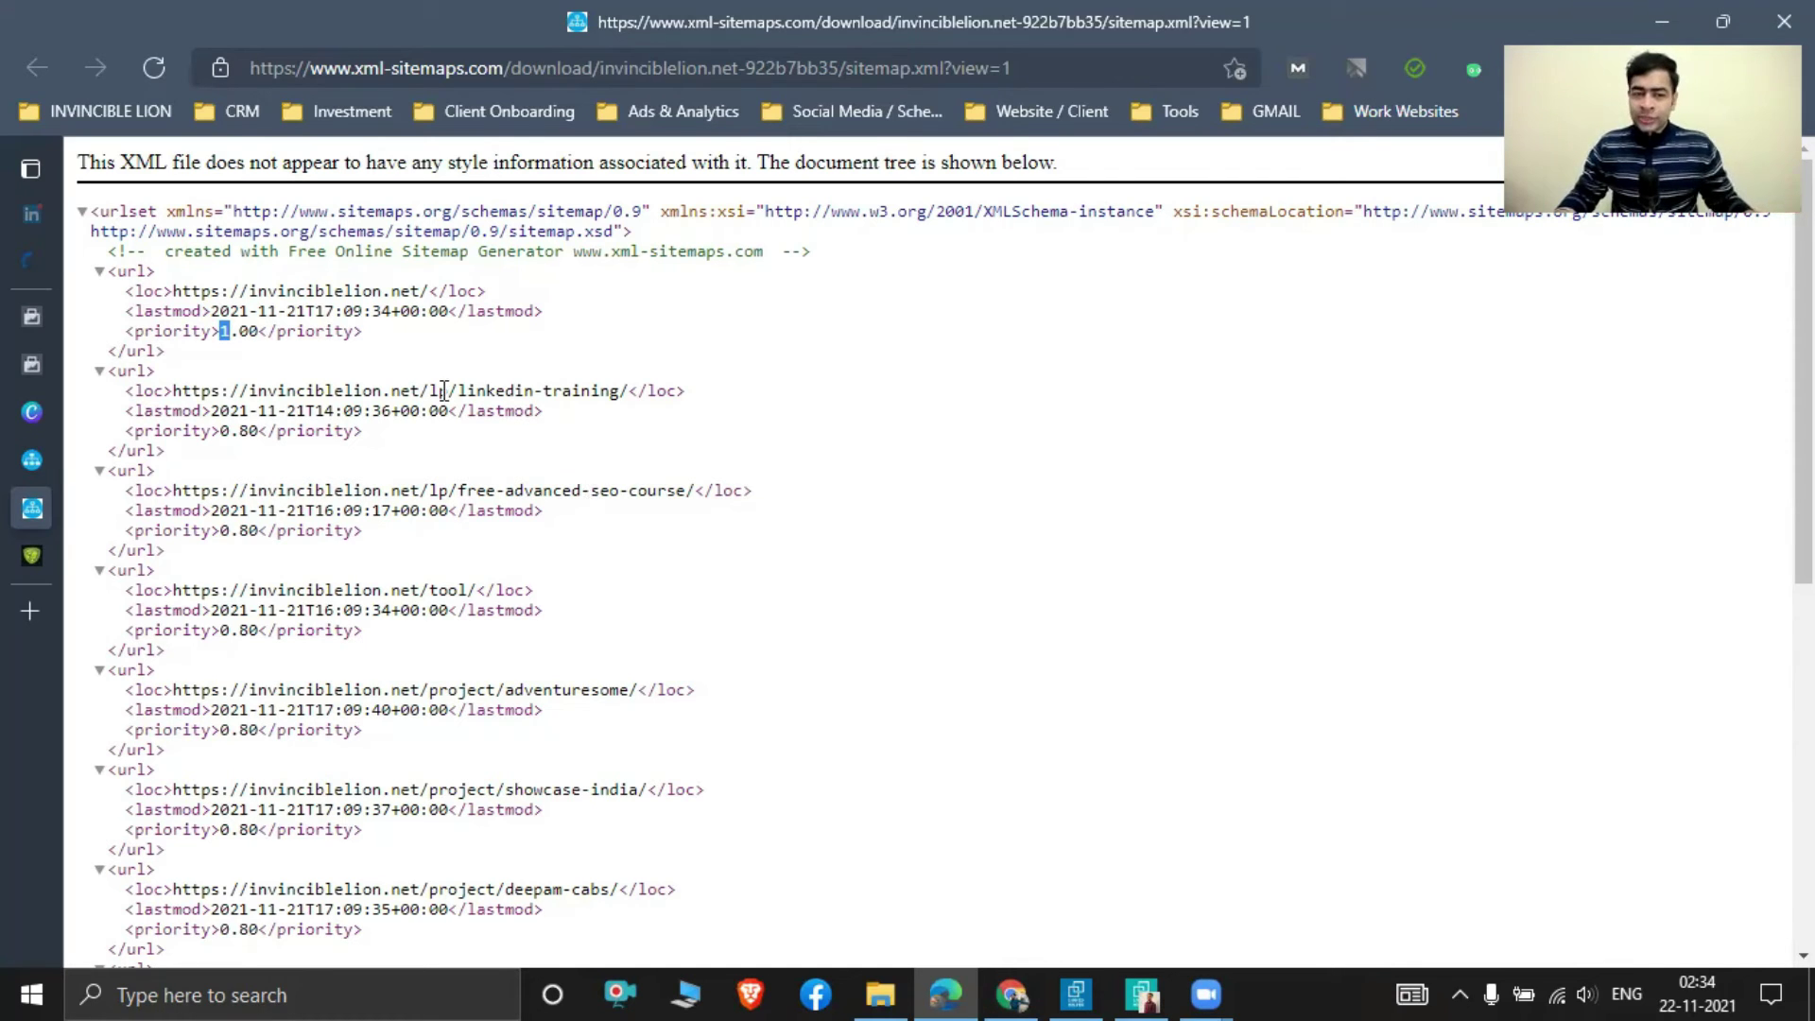
Examine the linkedin-training and free-advanced-seo-course entries in the XML sitemap, and review the remaining URLs down to the end.
left_click_drag(439, 390, 688, 390)
left_click_drag(613, 491, 296, 491)
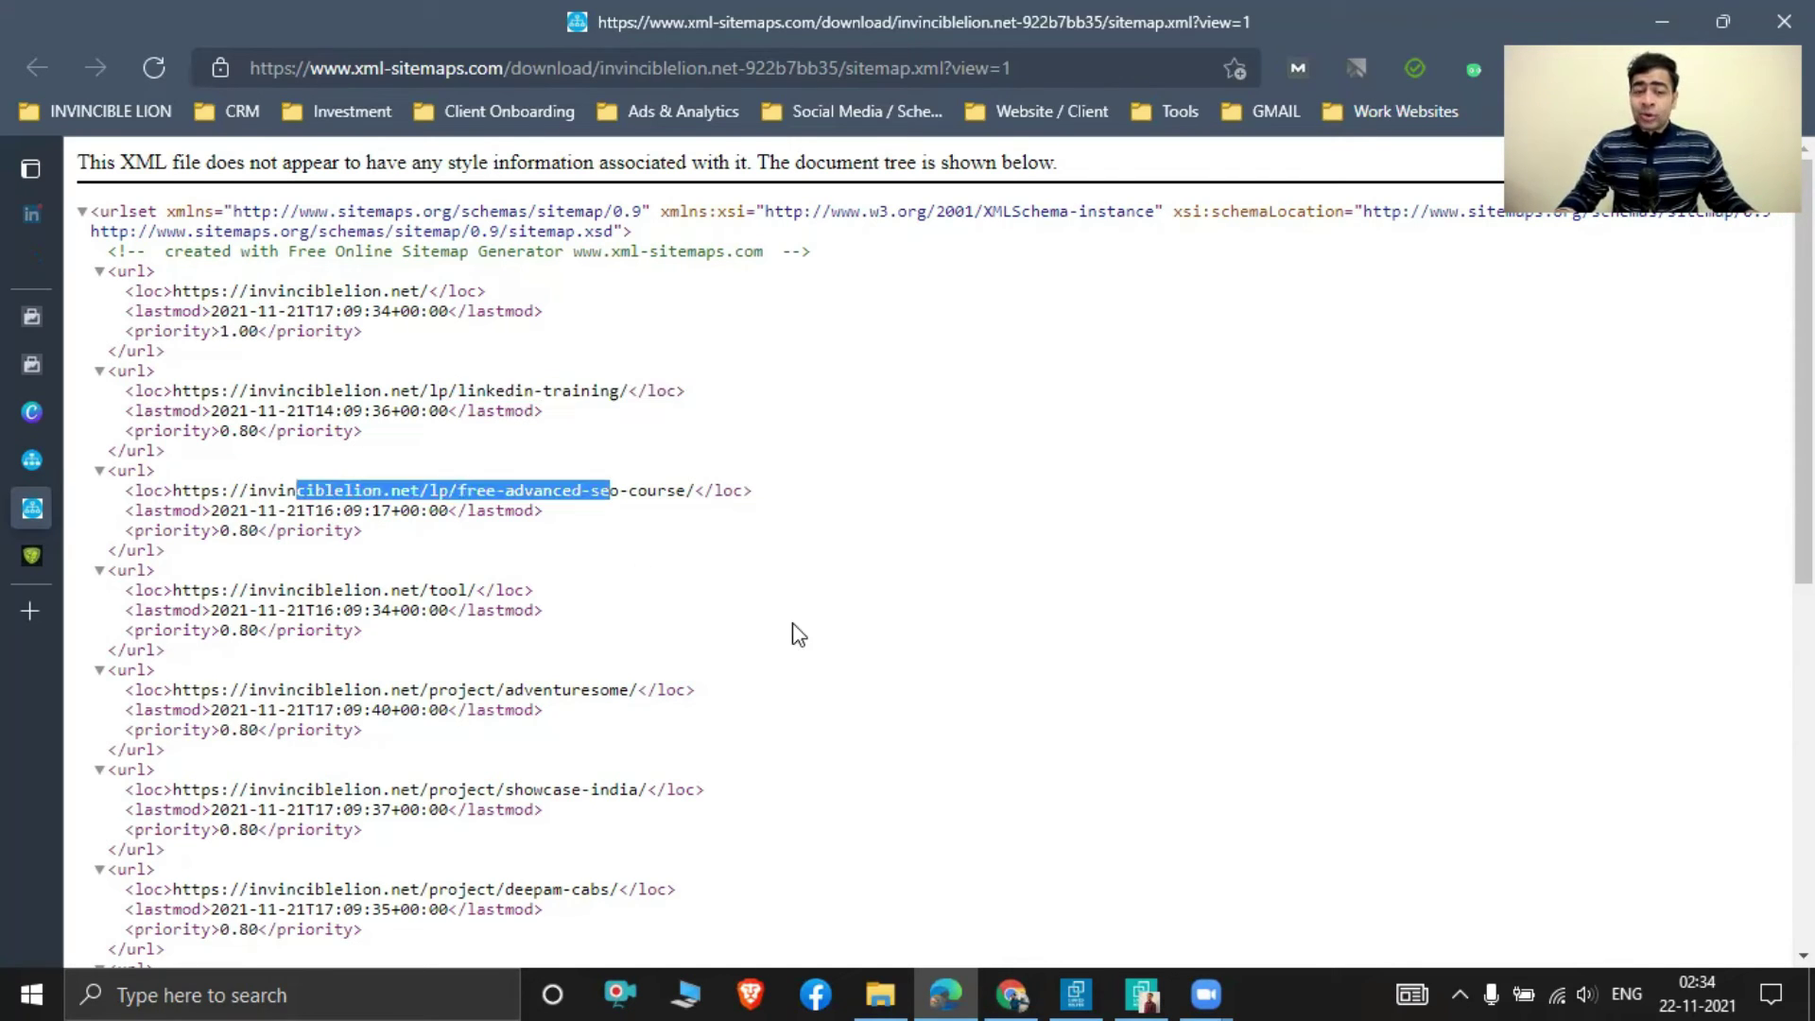
left_click(800, 633)
scroll(848, 640, "down", 7)
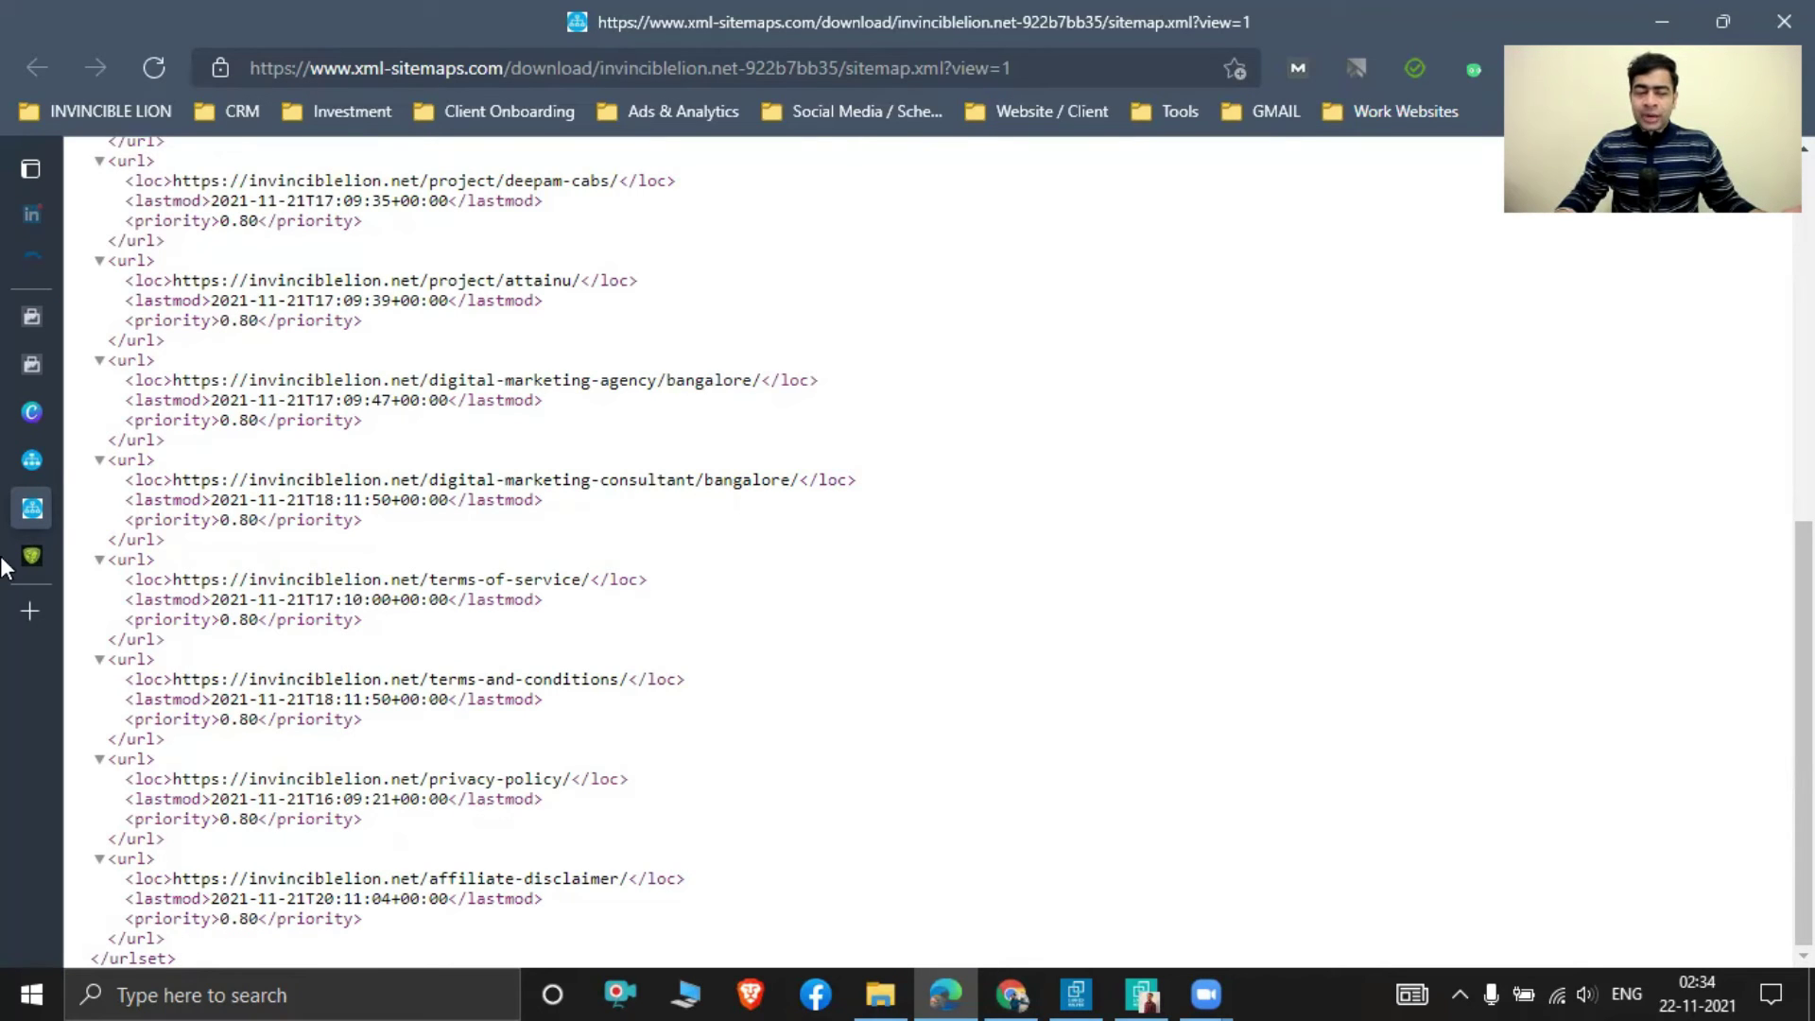
Switch to the WordPress admin of Invincible Lion and show the start of Yoast SEO's general Features settings.
mouse_move(328, 507)
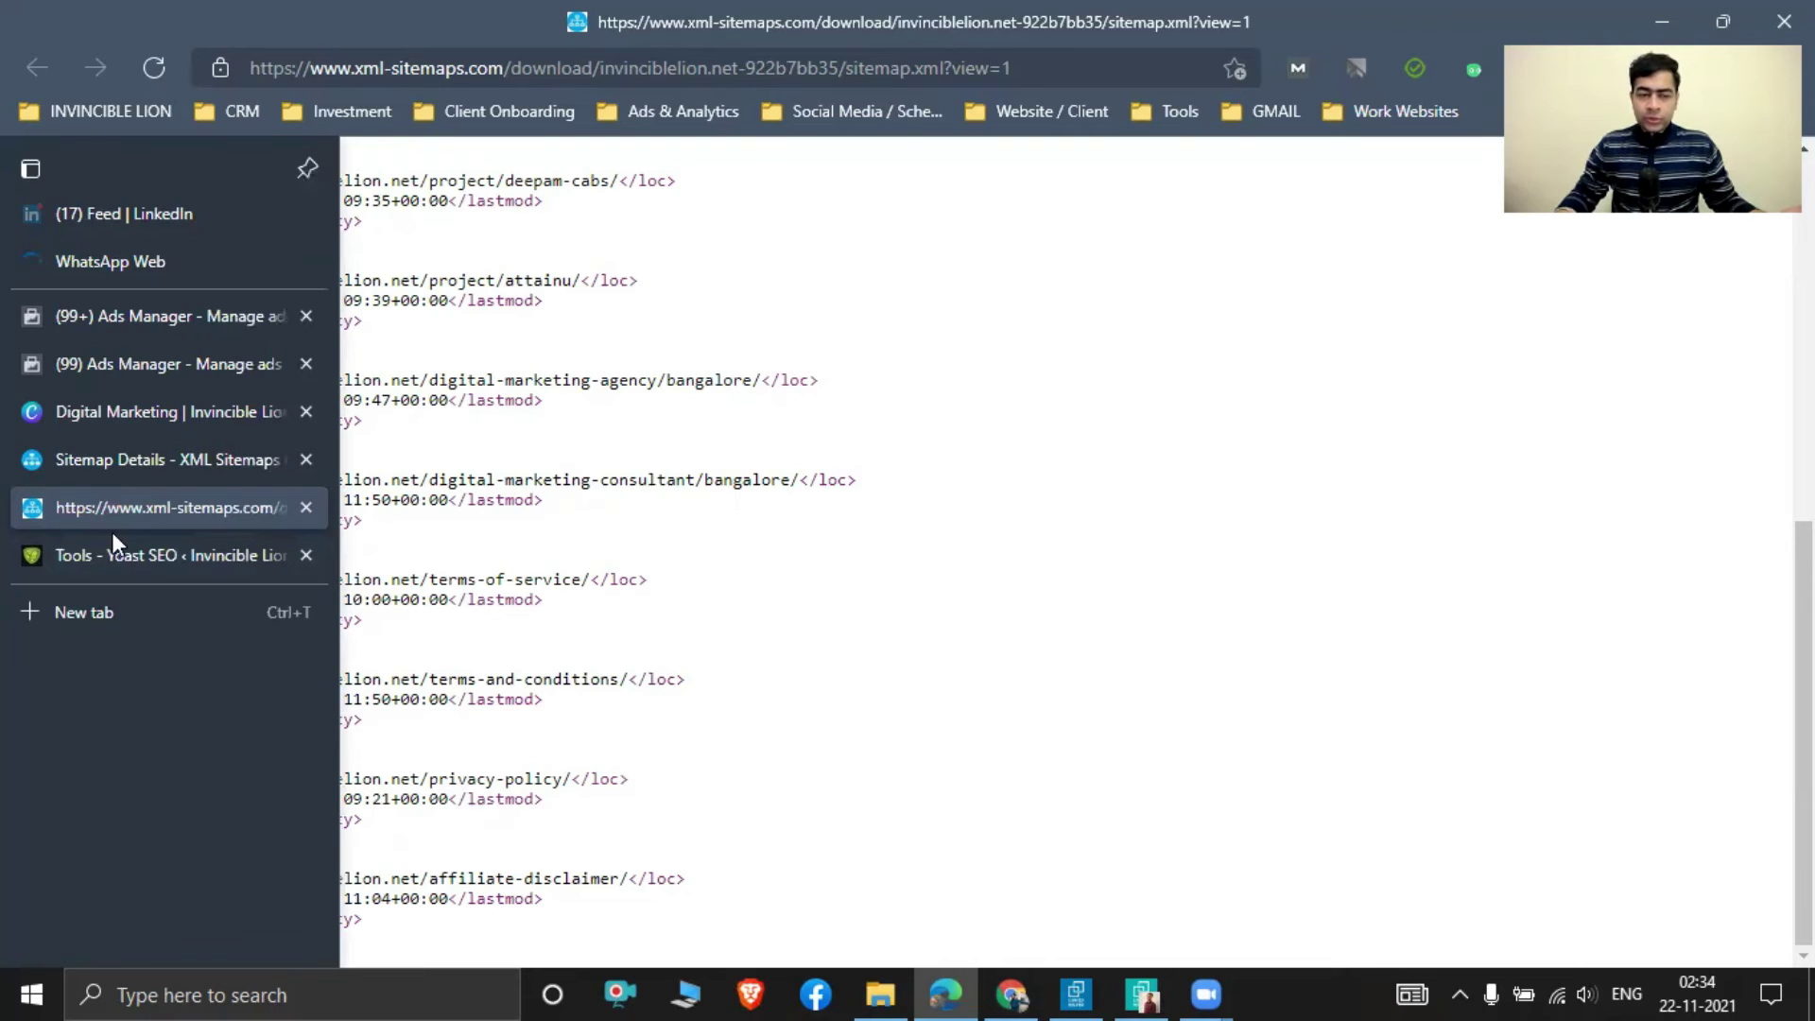
left_click(133, 555)
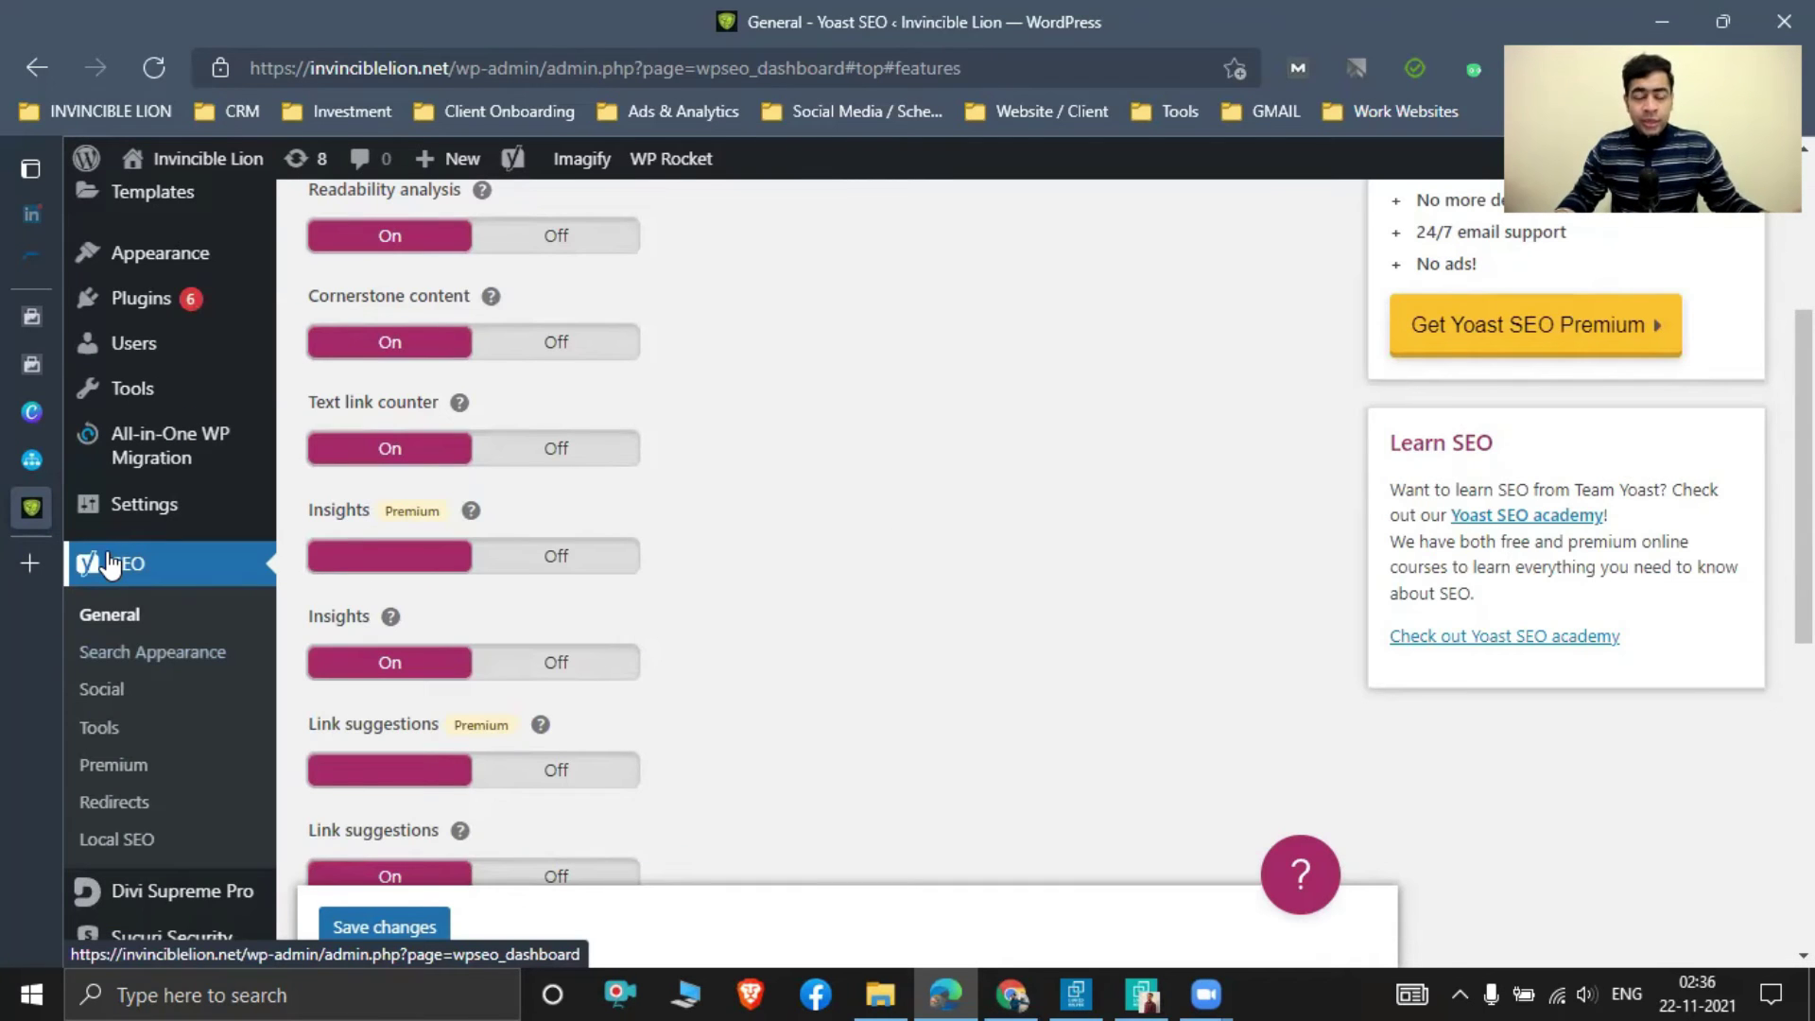
scroll(756, 607, "up", 1)
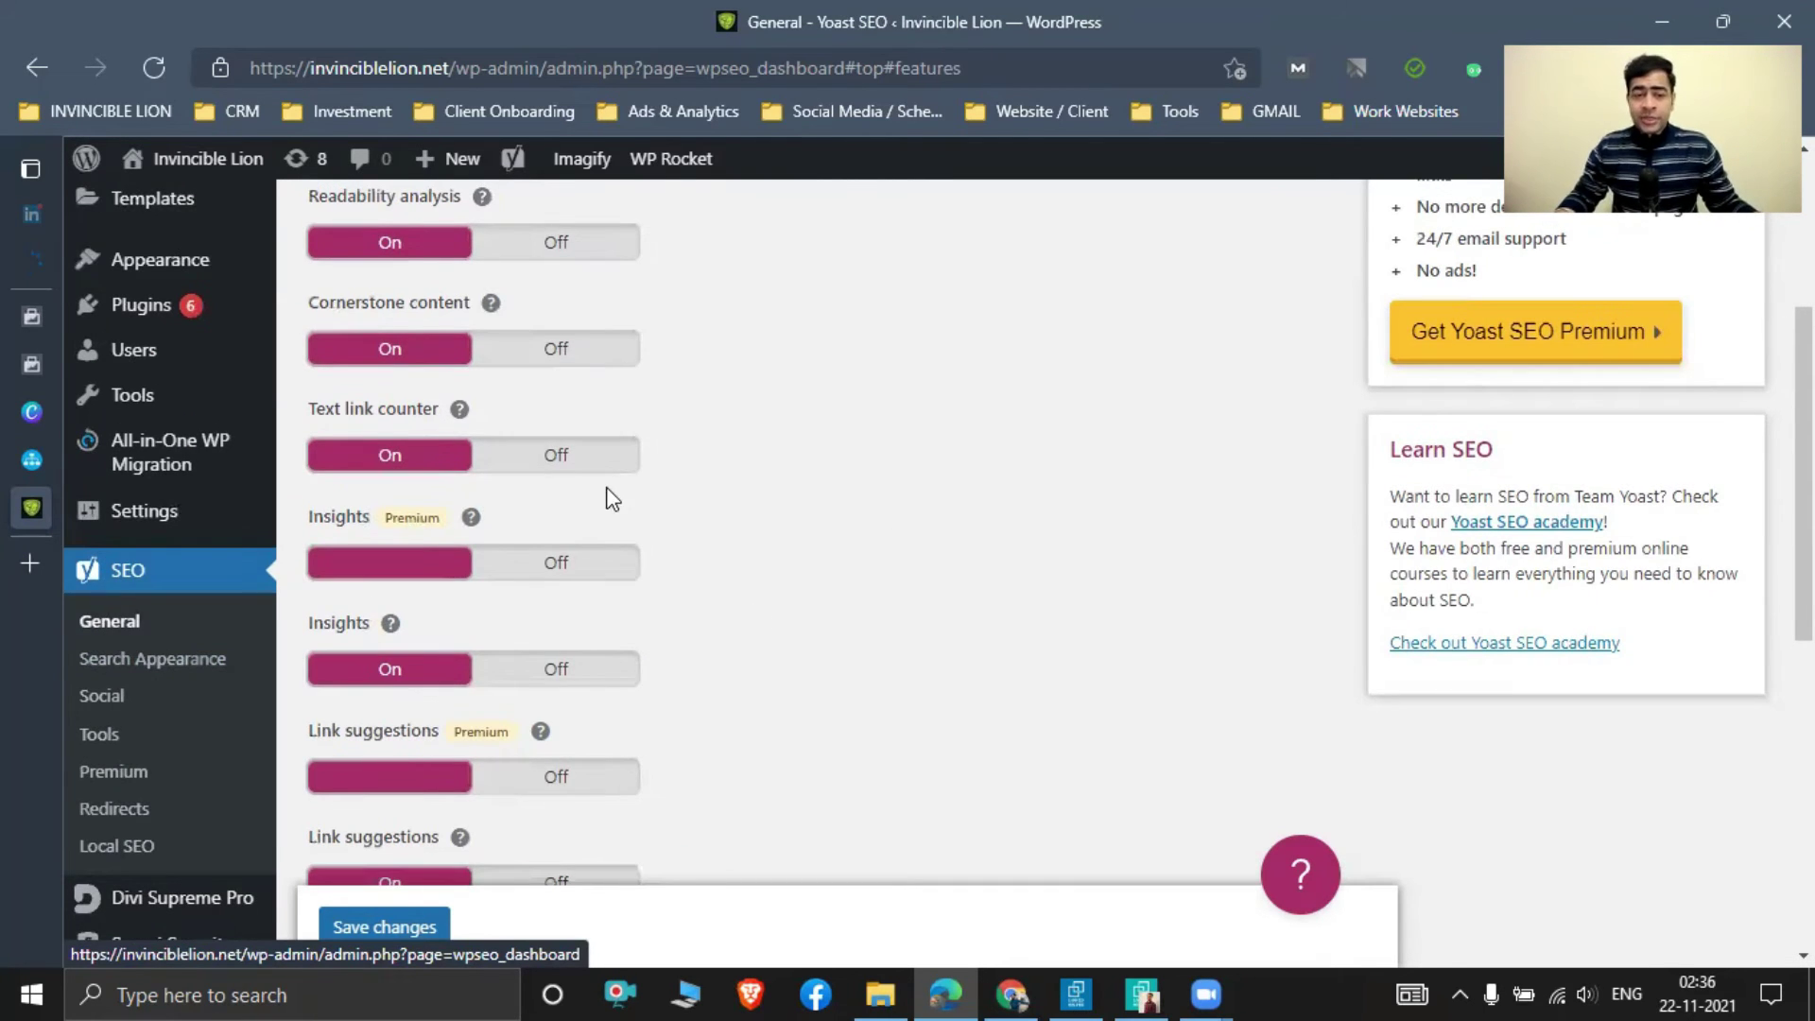
scroll(399, 316, "up", 4)
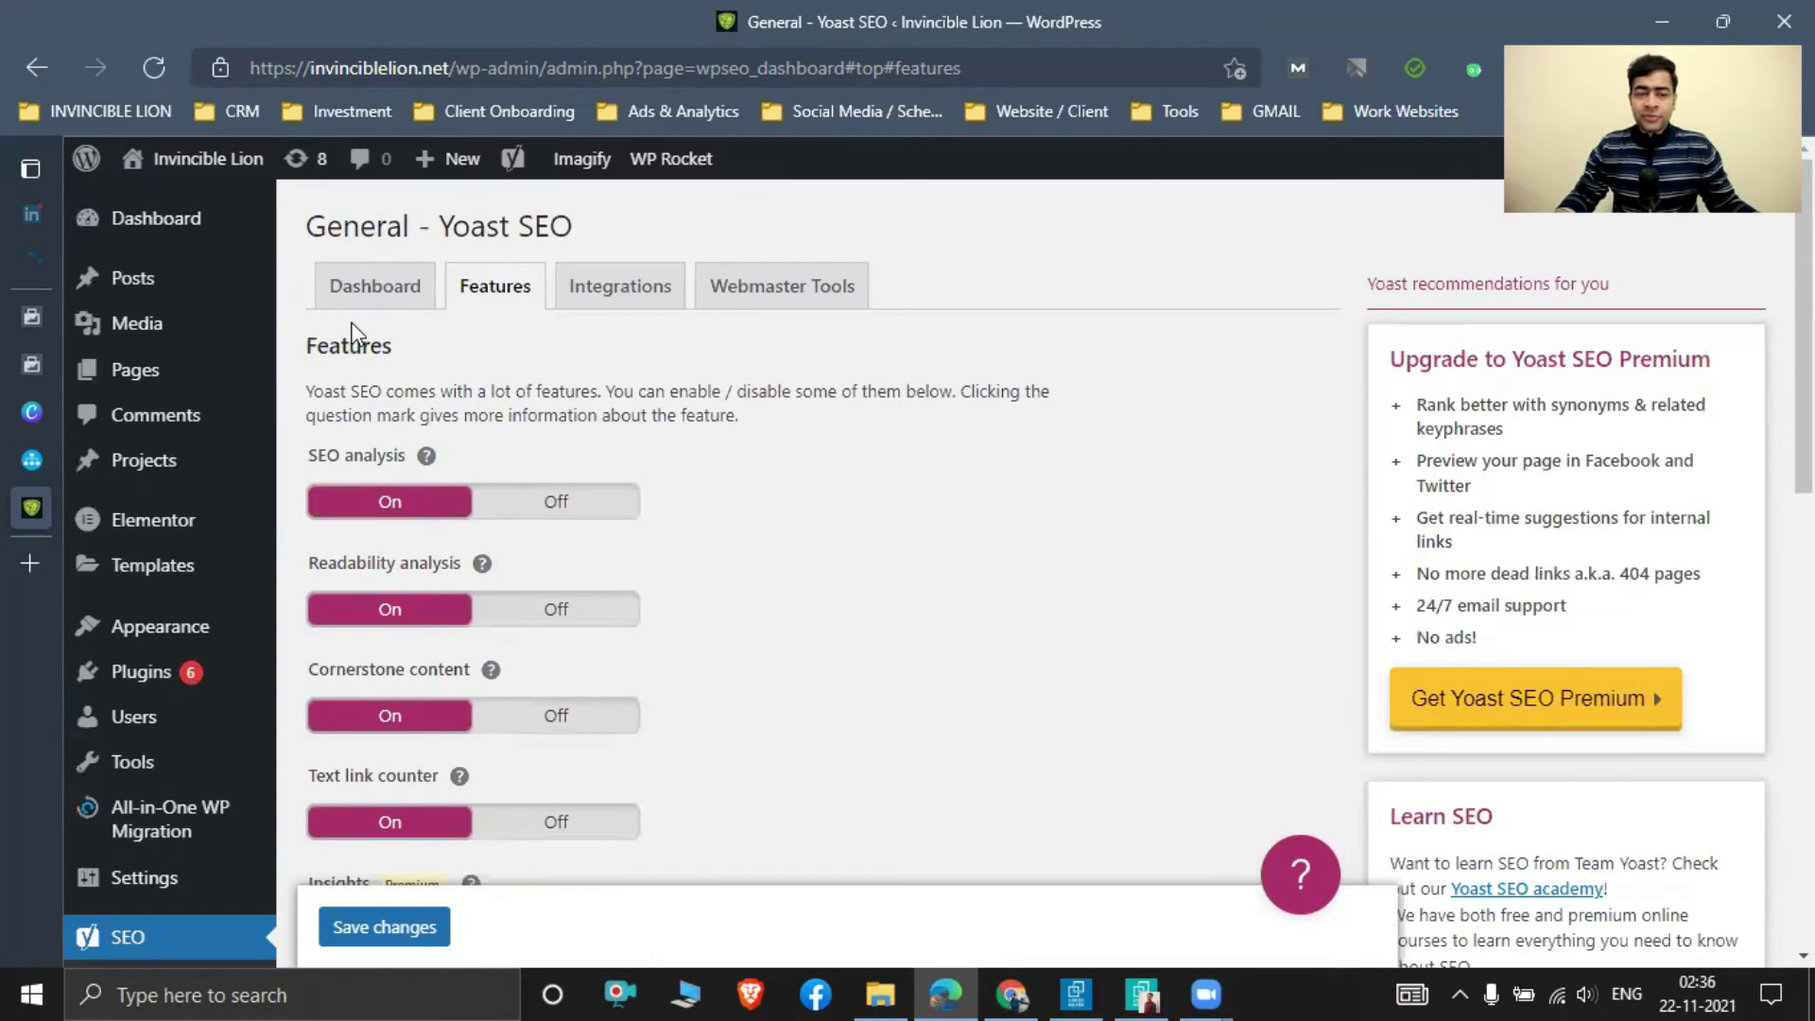
Look through the Yoast SEO feature toggles to find the XML sitemaps setting, continuing down to Enhanced Slack sharing.
scroll(351, 331, "down", 4)
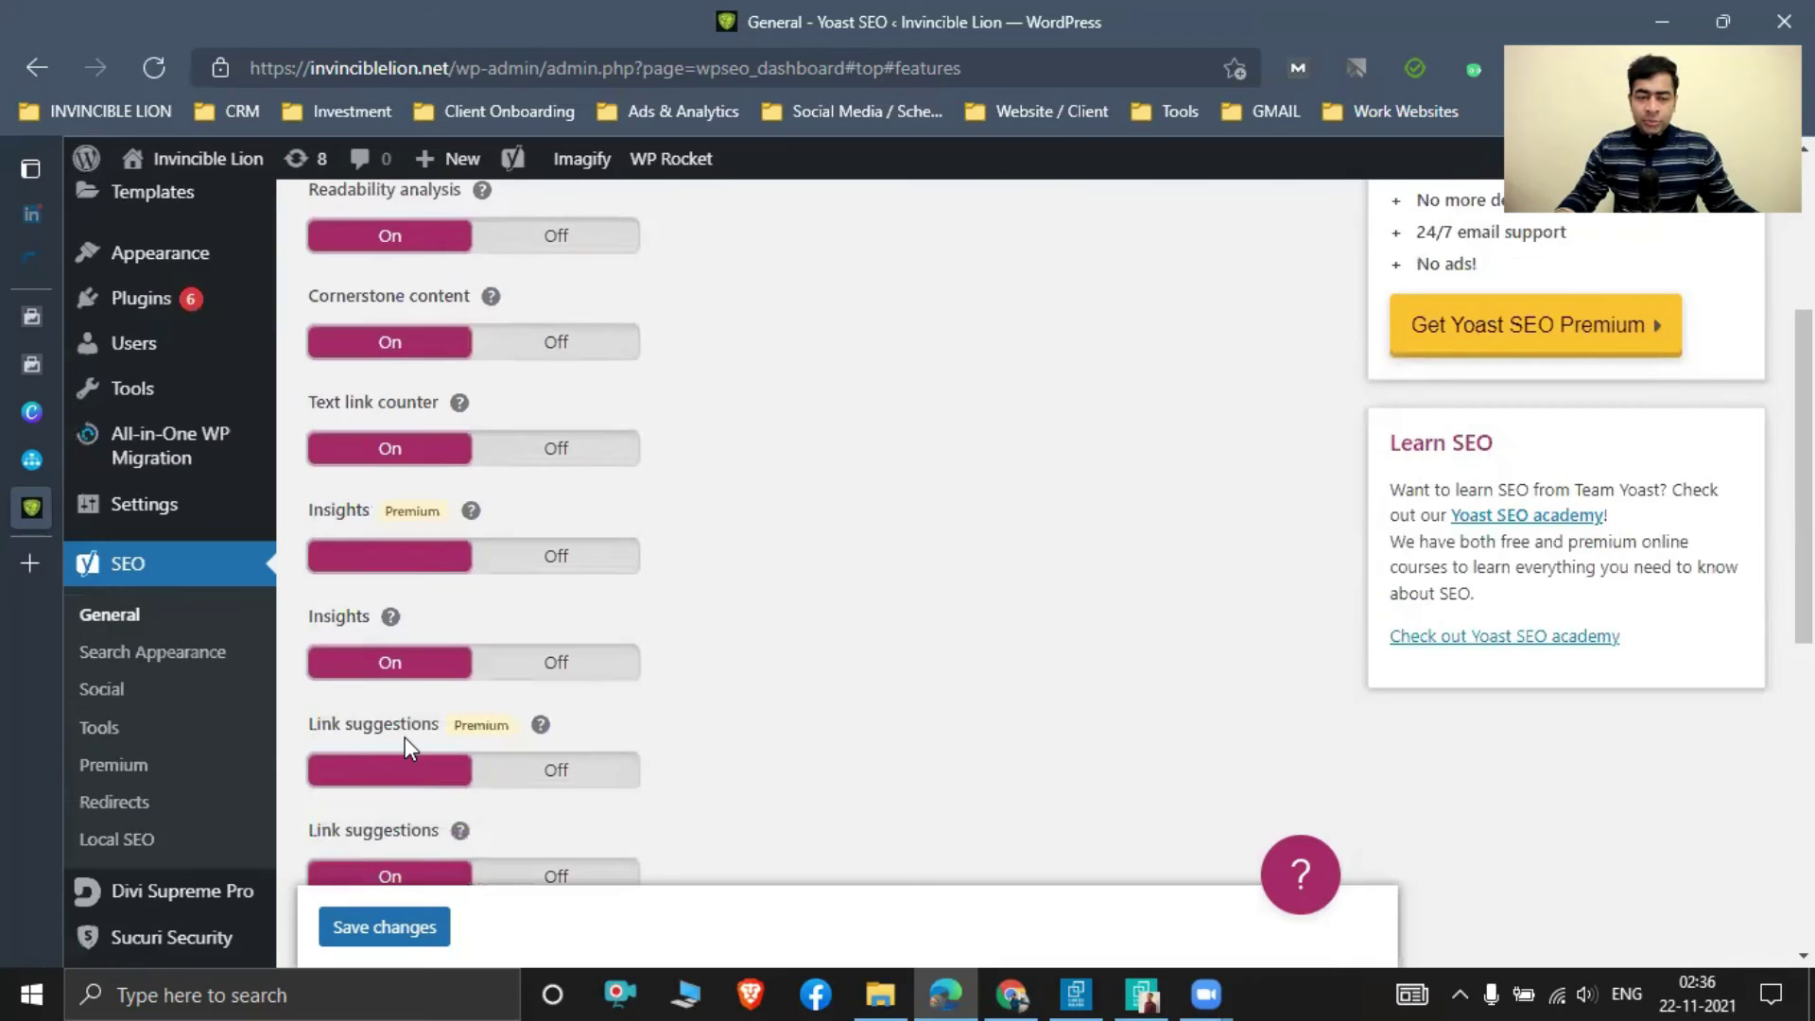
scroll(405, 735, "down", 2)
scroll(438, 580, "down", 2)
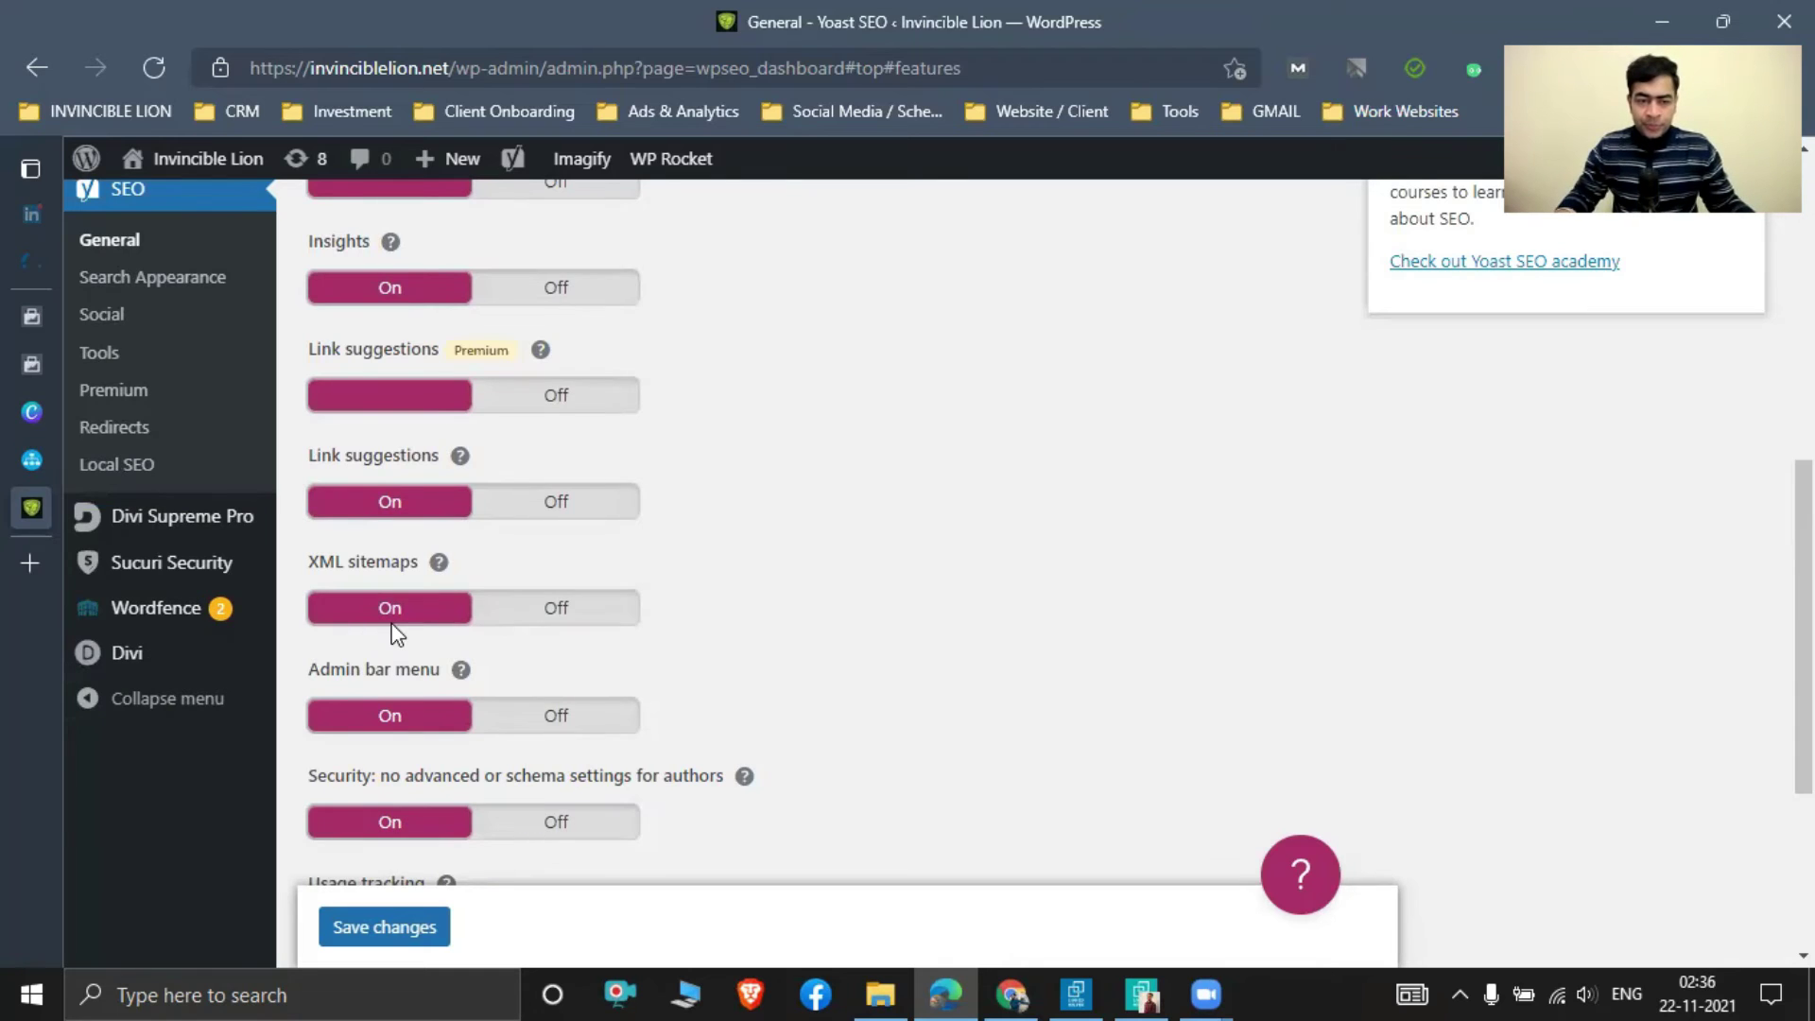
scroll(393, 636, "down", 2)
scroll(444, 718, "down", 1)
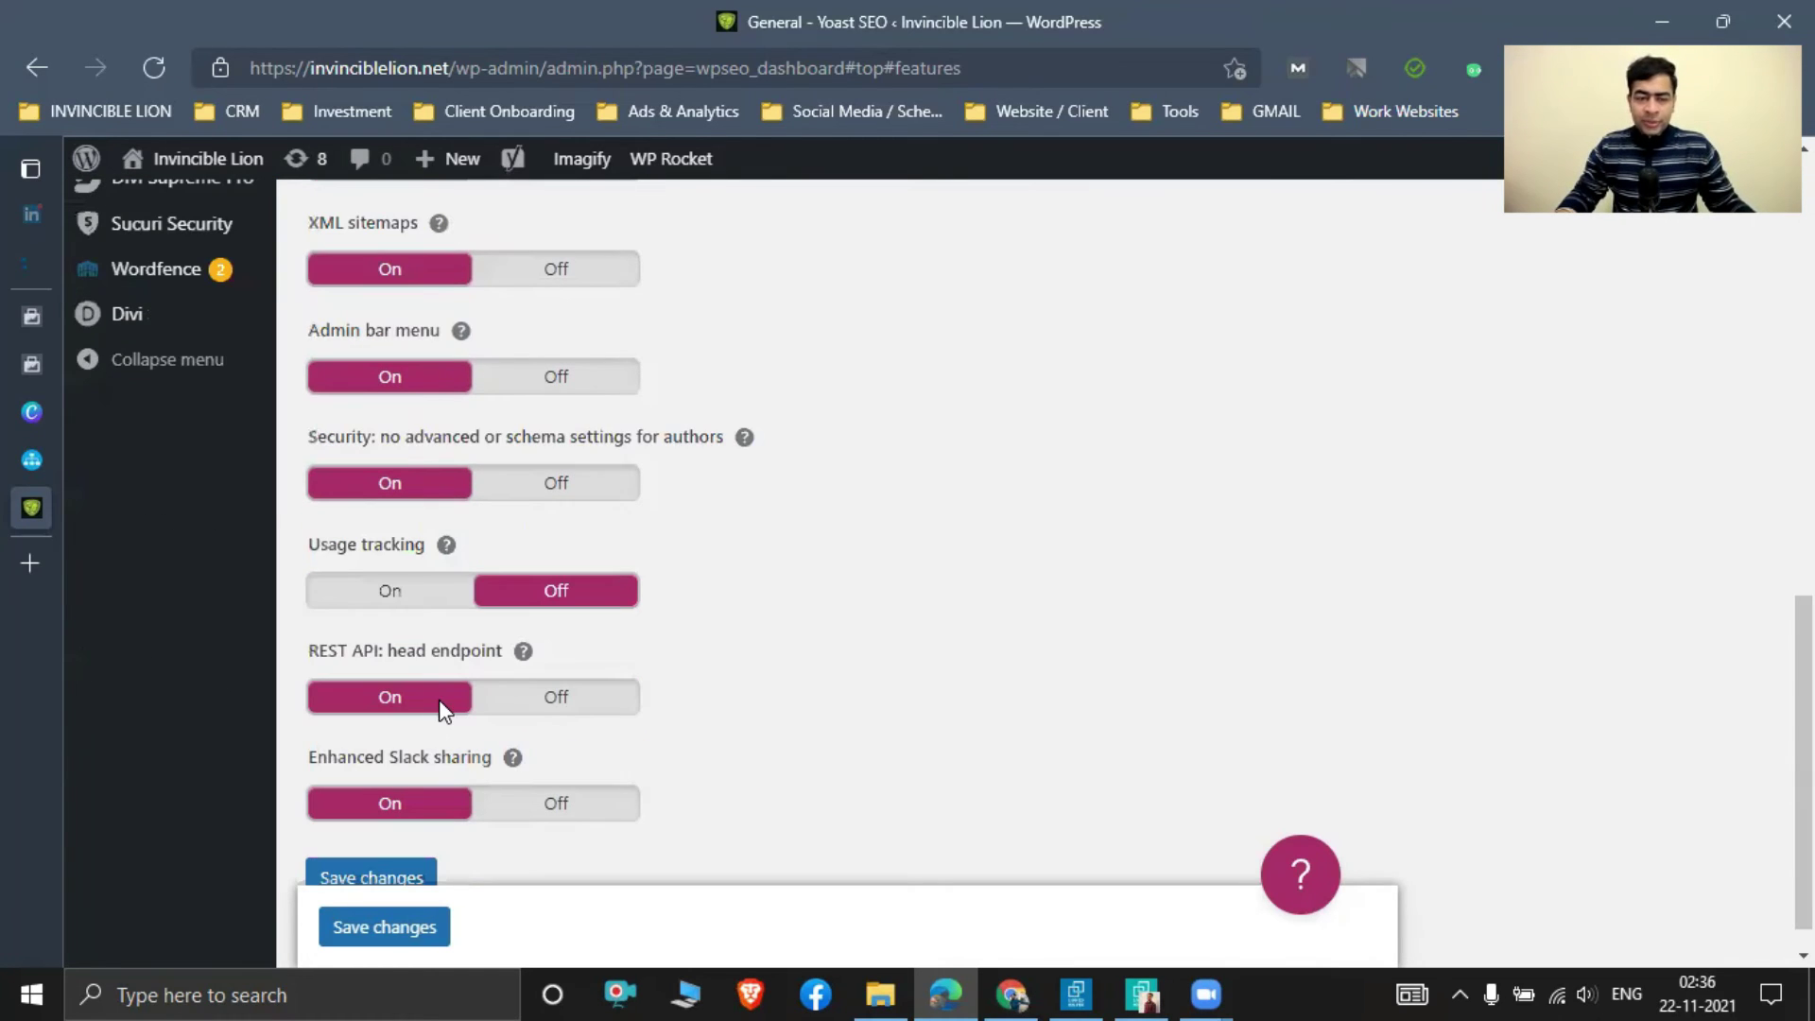
Review the Yoast SEO features again from SEO analysis to Usage tracking, checking the XML sitemaps setting, and return to the page's beginning.
scroll(463, 694, "up", 8)
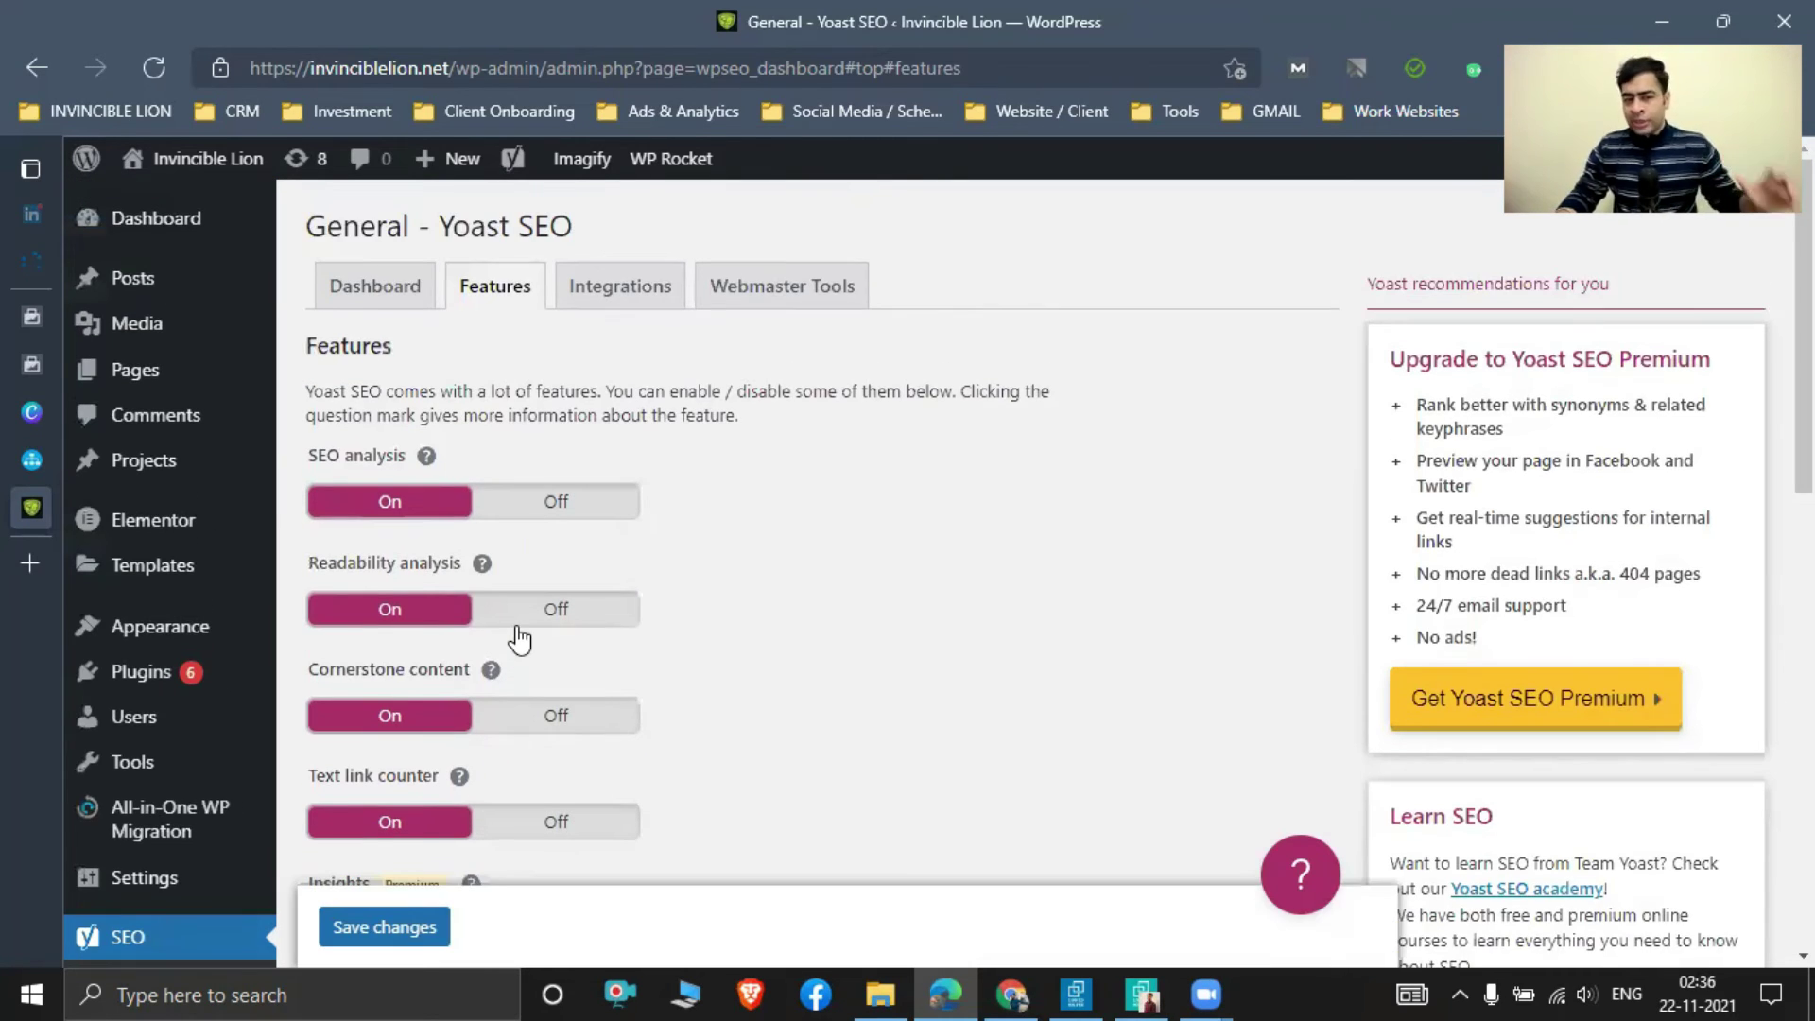
scroll(473, 496, "down", 6)
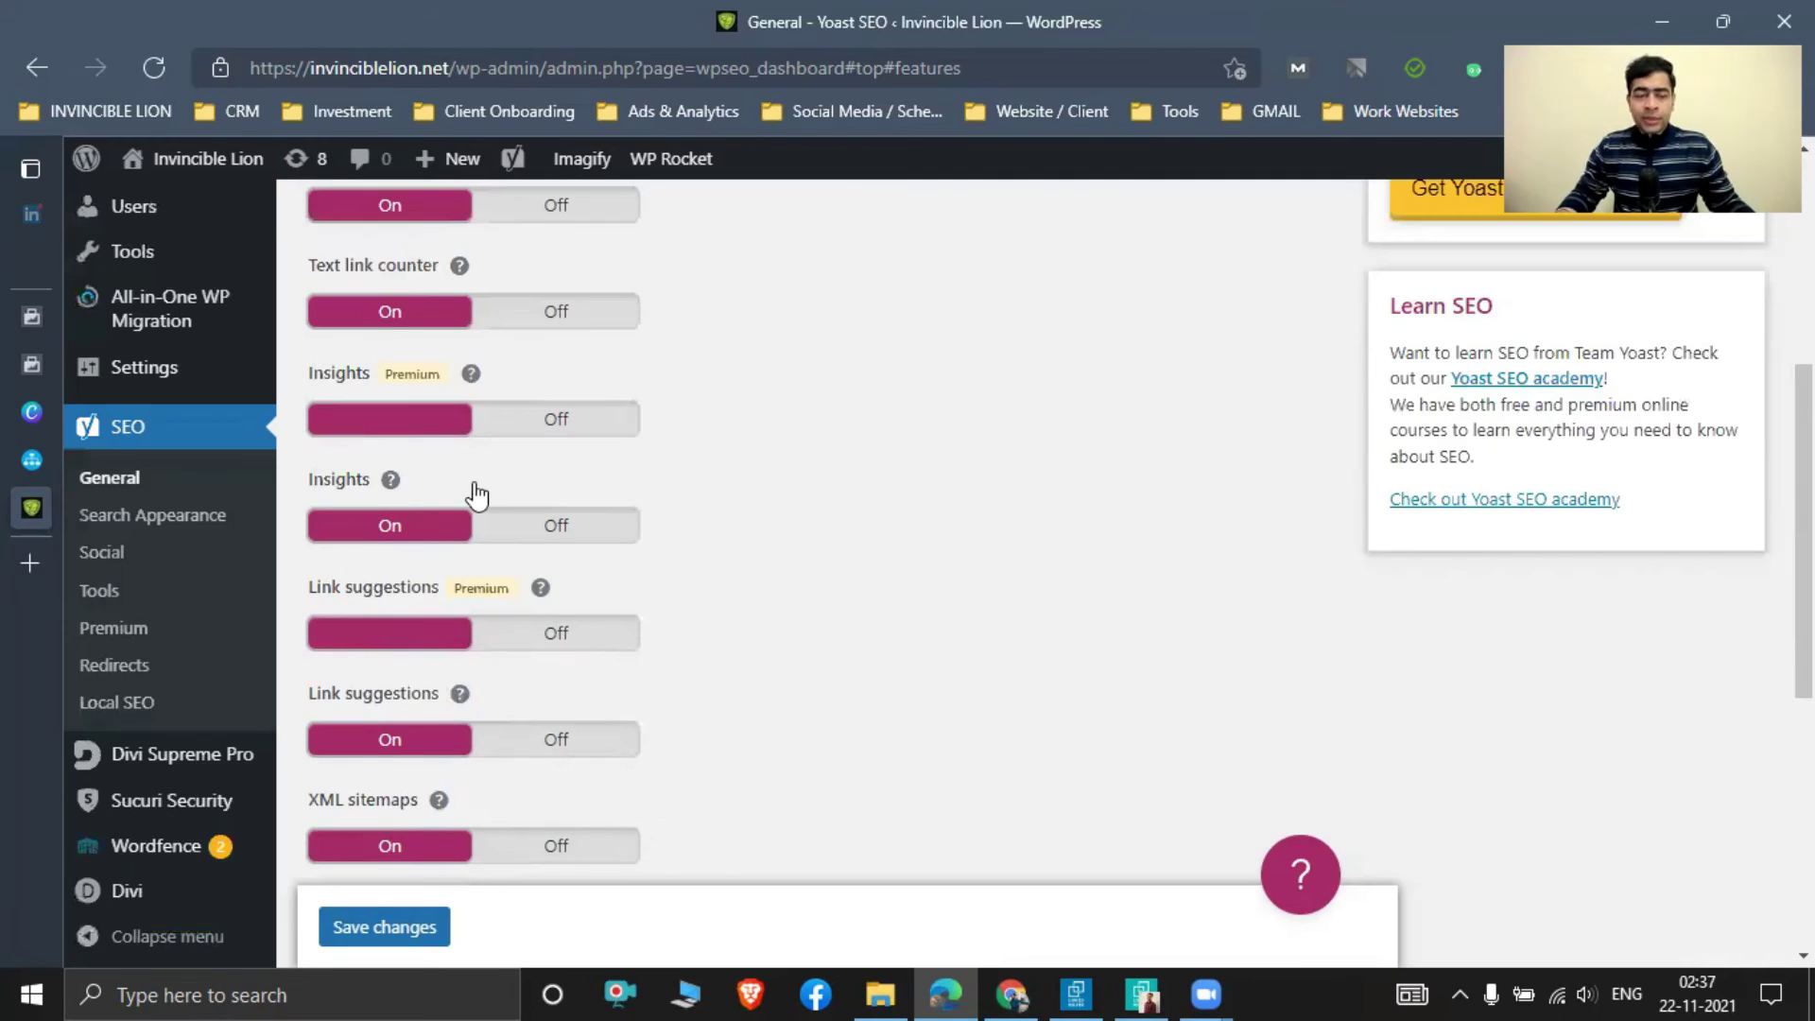
scroll(429, 524, "up", 2)
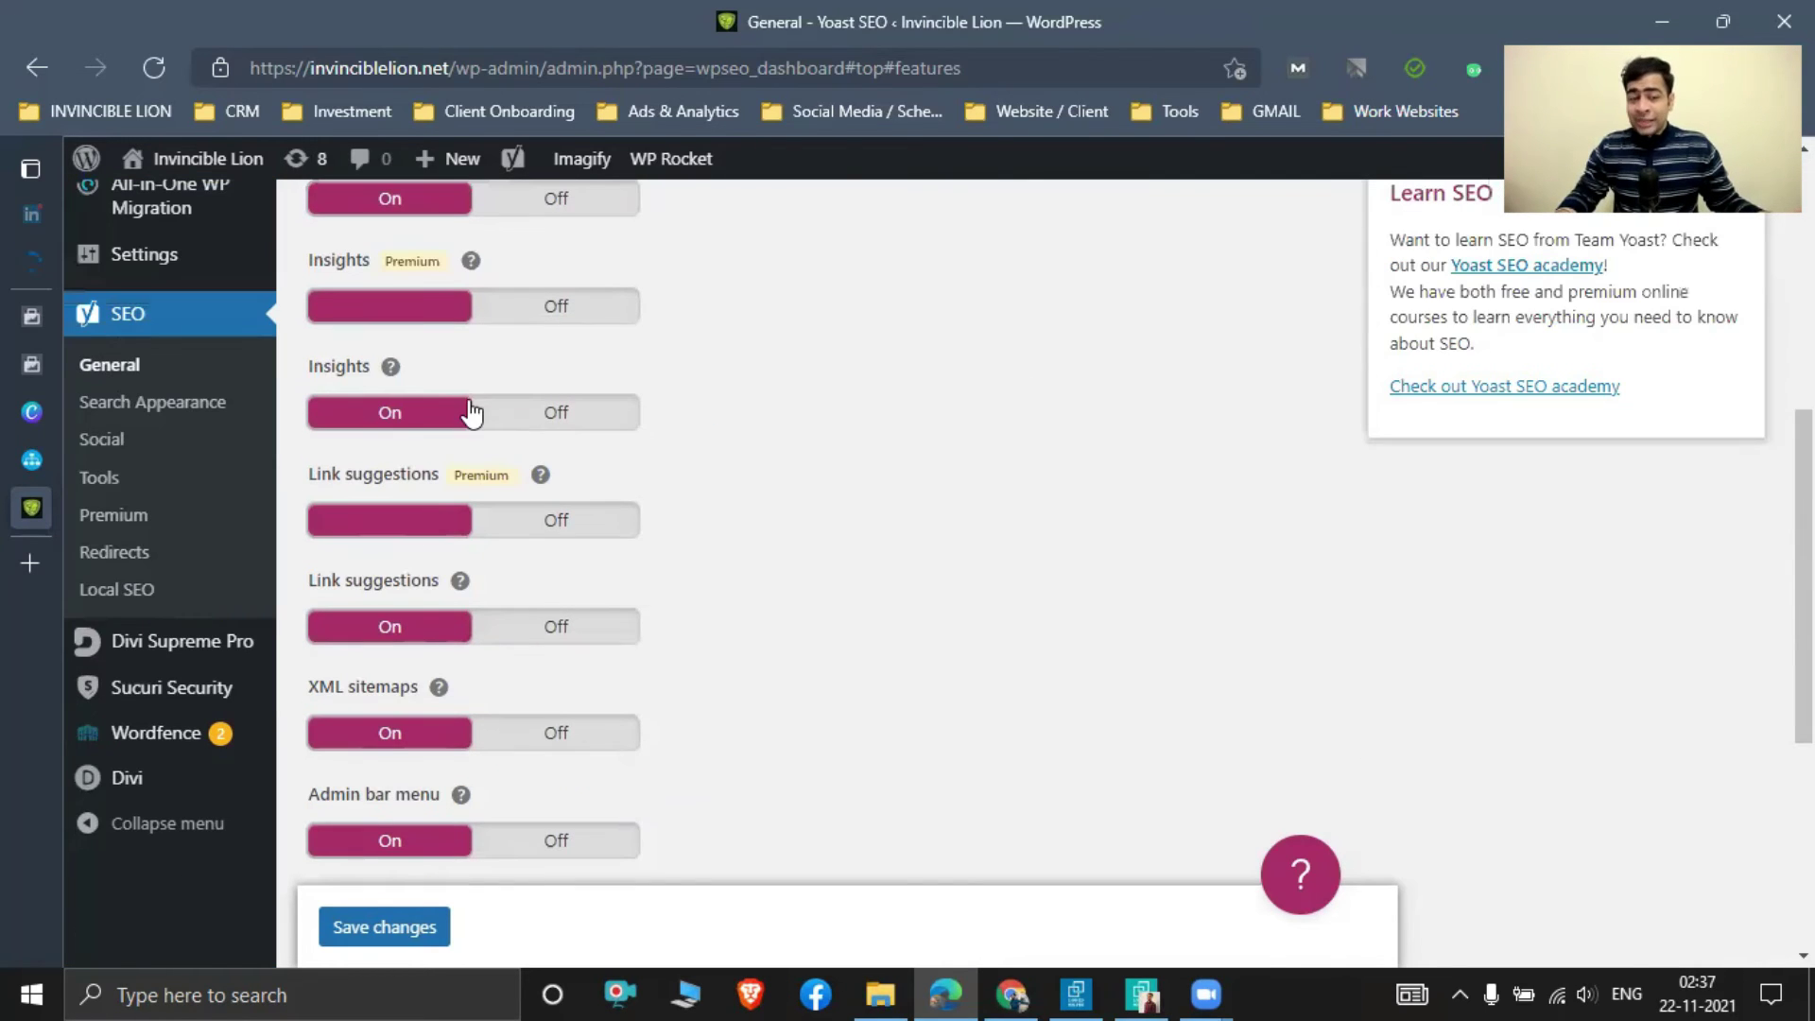
scroll(530, 478, "up", 1)
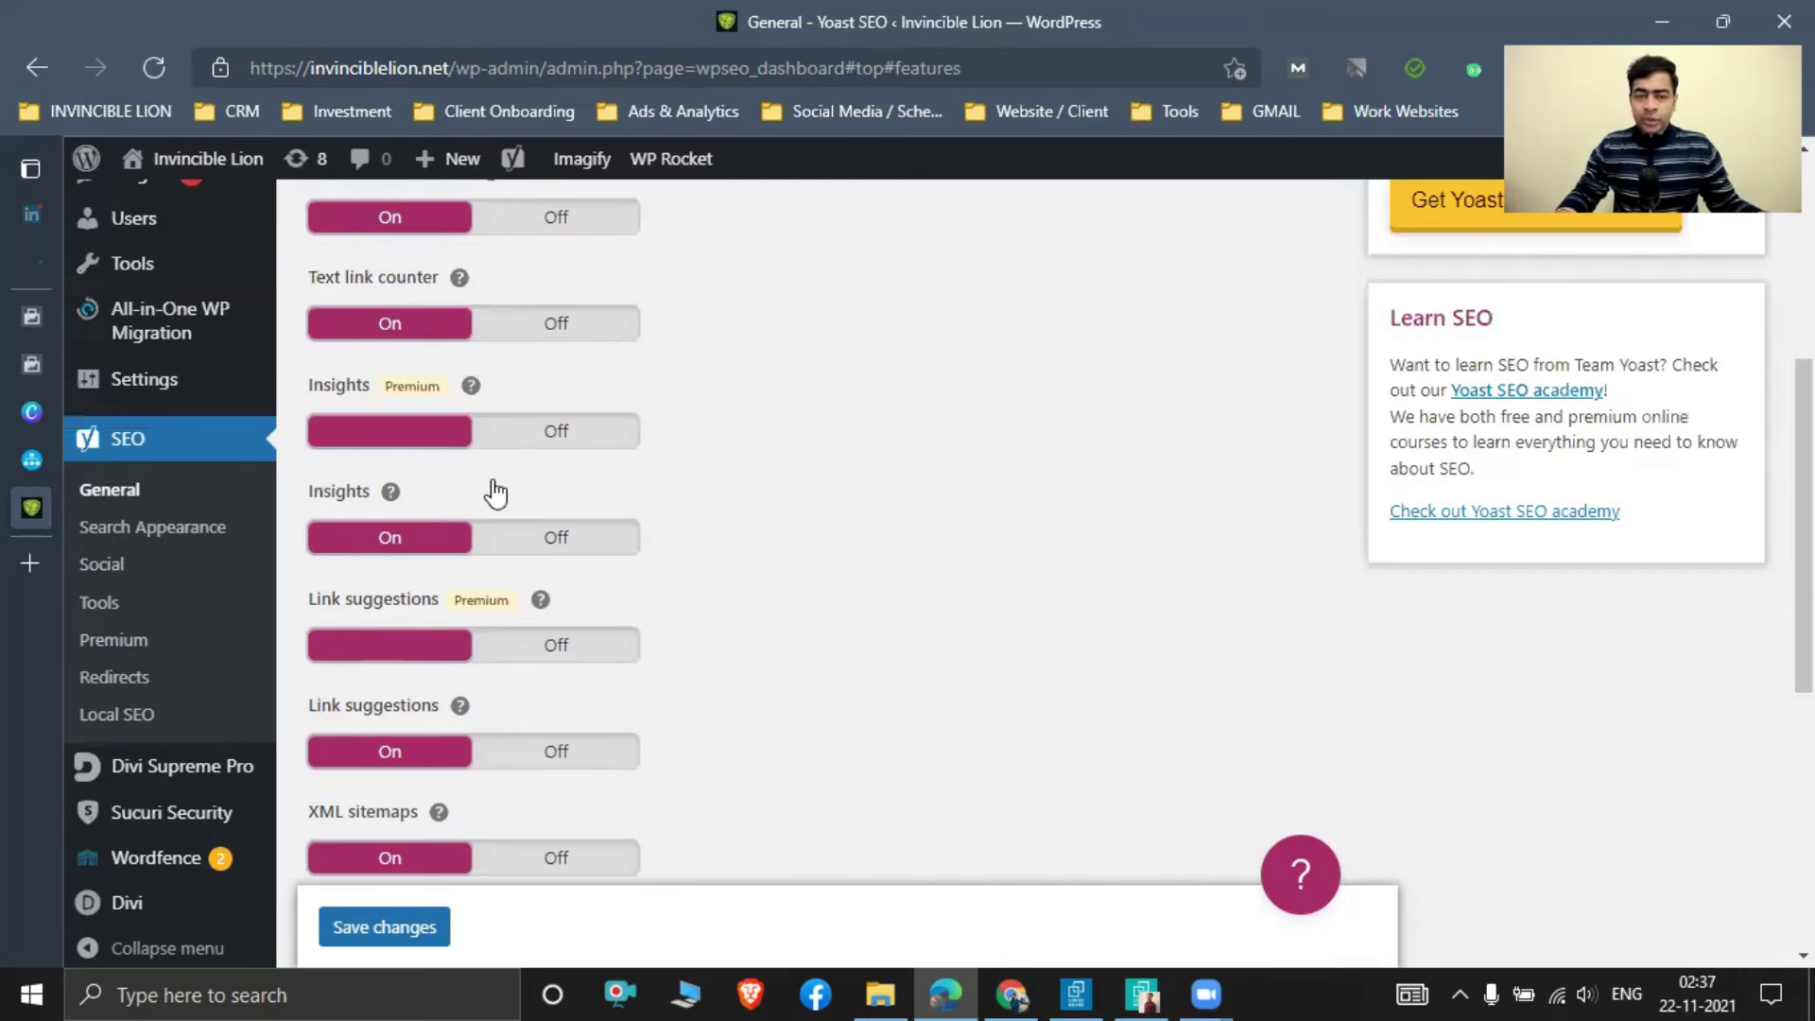
scroll(501, 496, "up", 2)
scroll(463, 714, "down", 3)
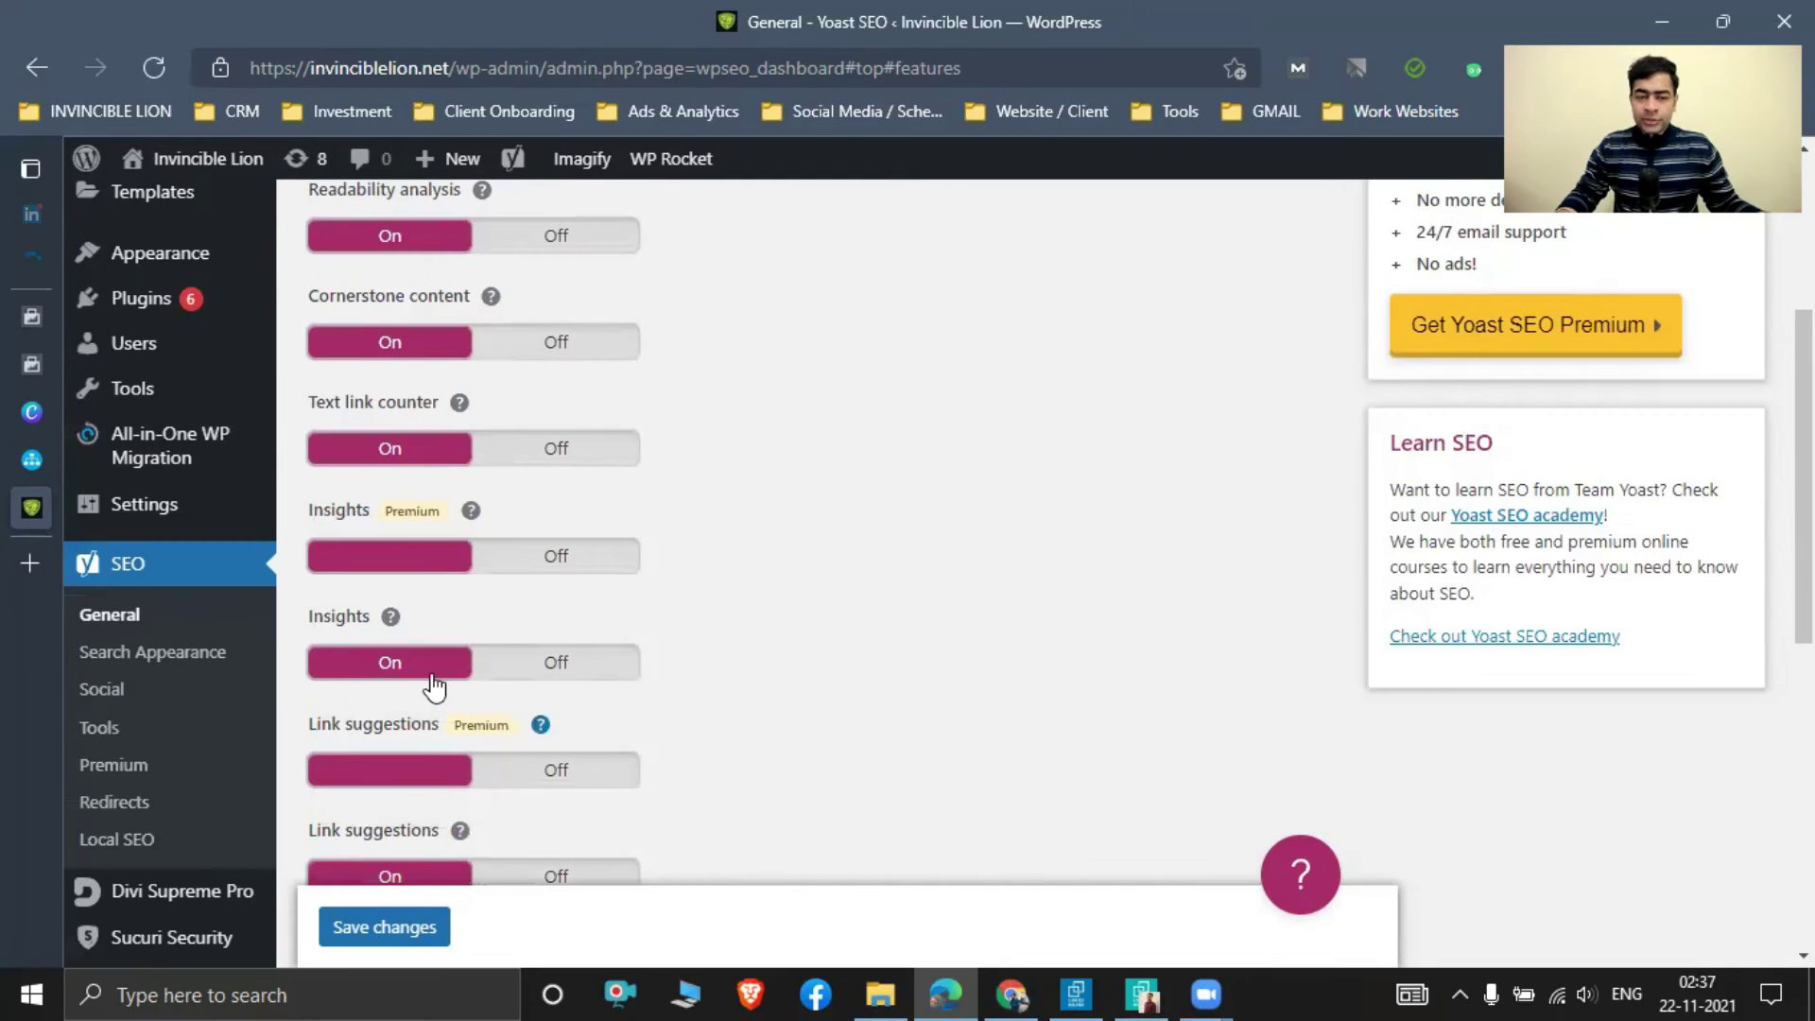
scroll(448, 733, "down", 2)
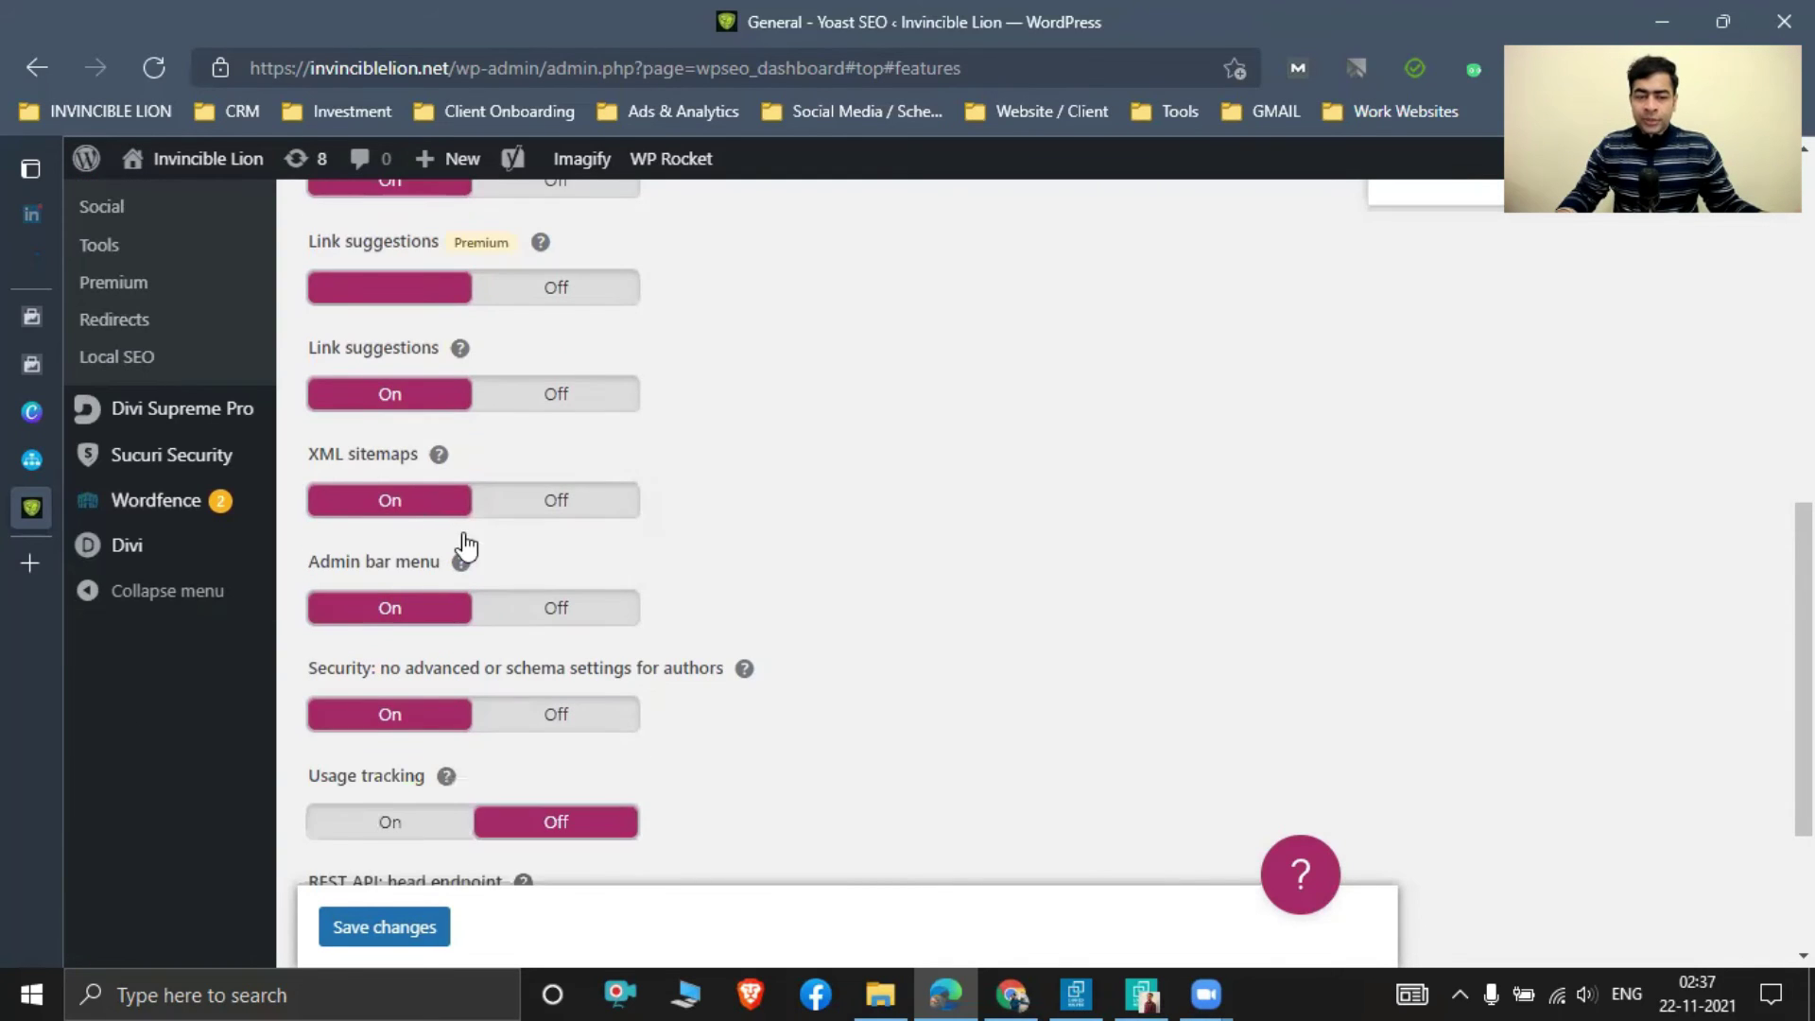
scroll(399, 498, "down", 1)
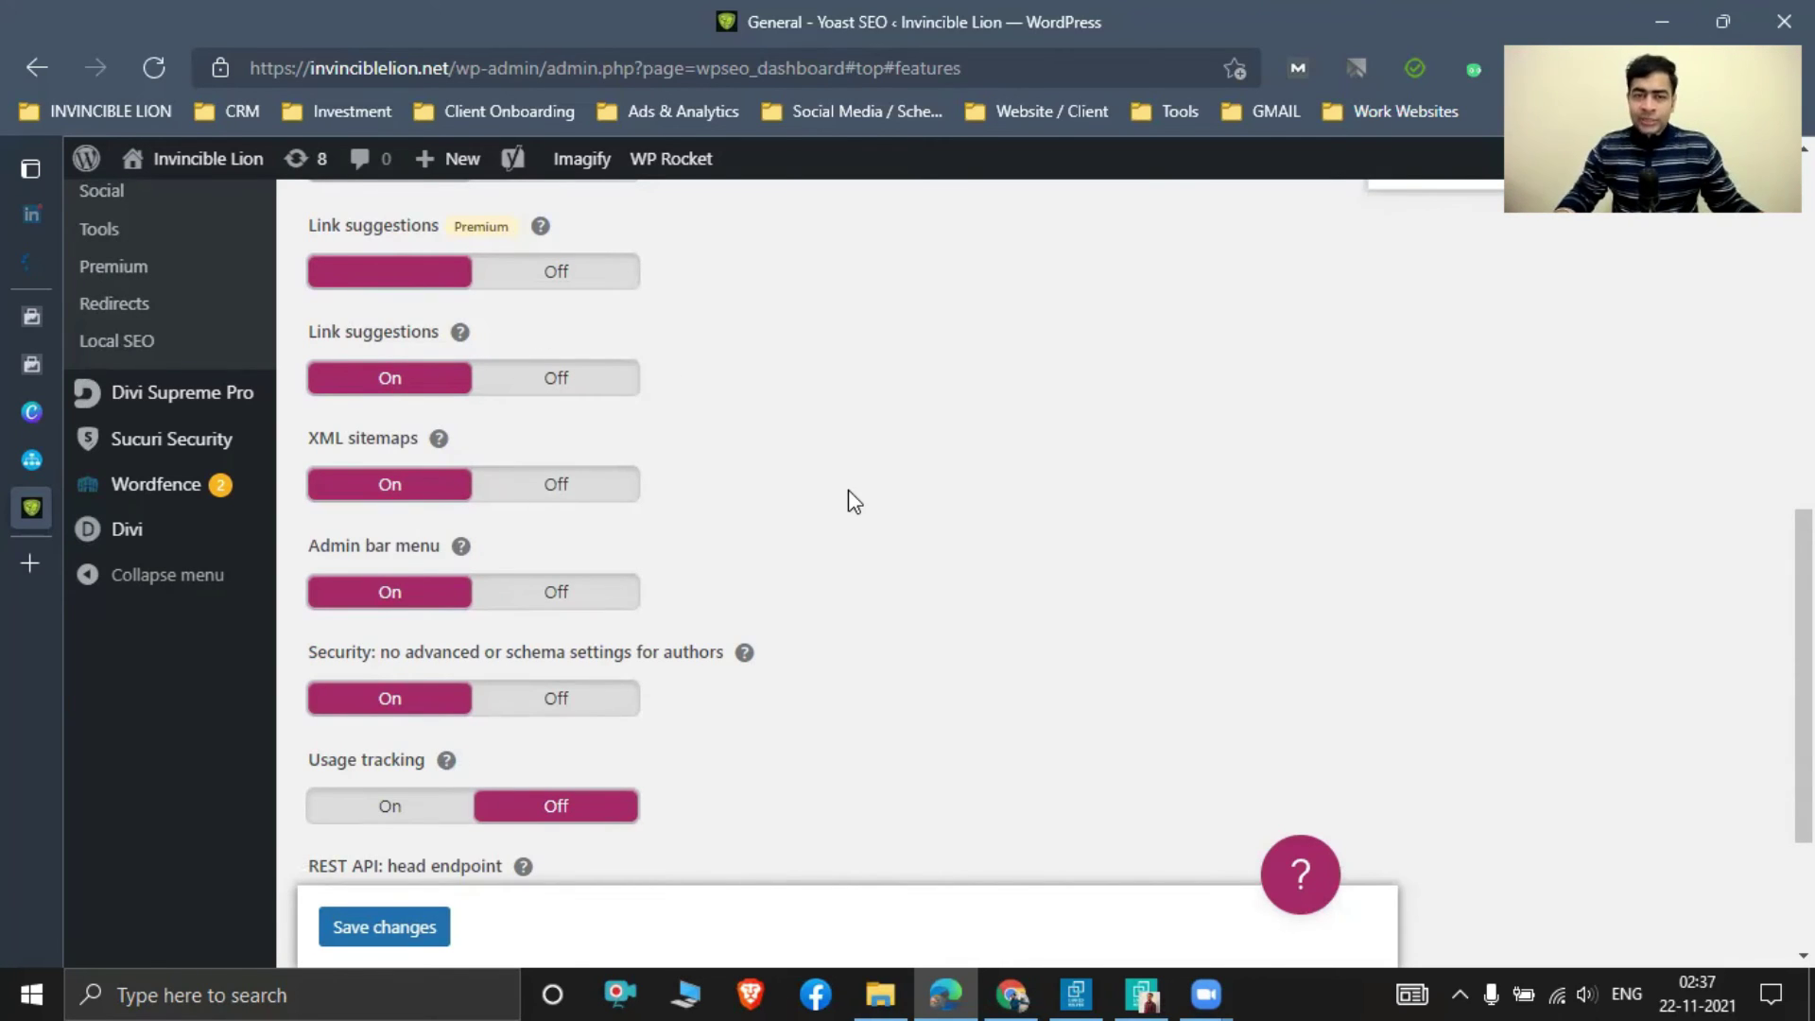
key("Home")
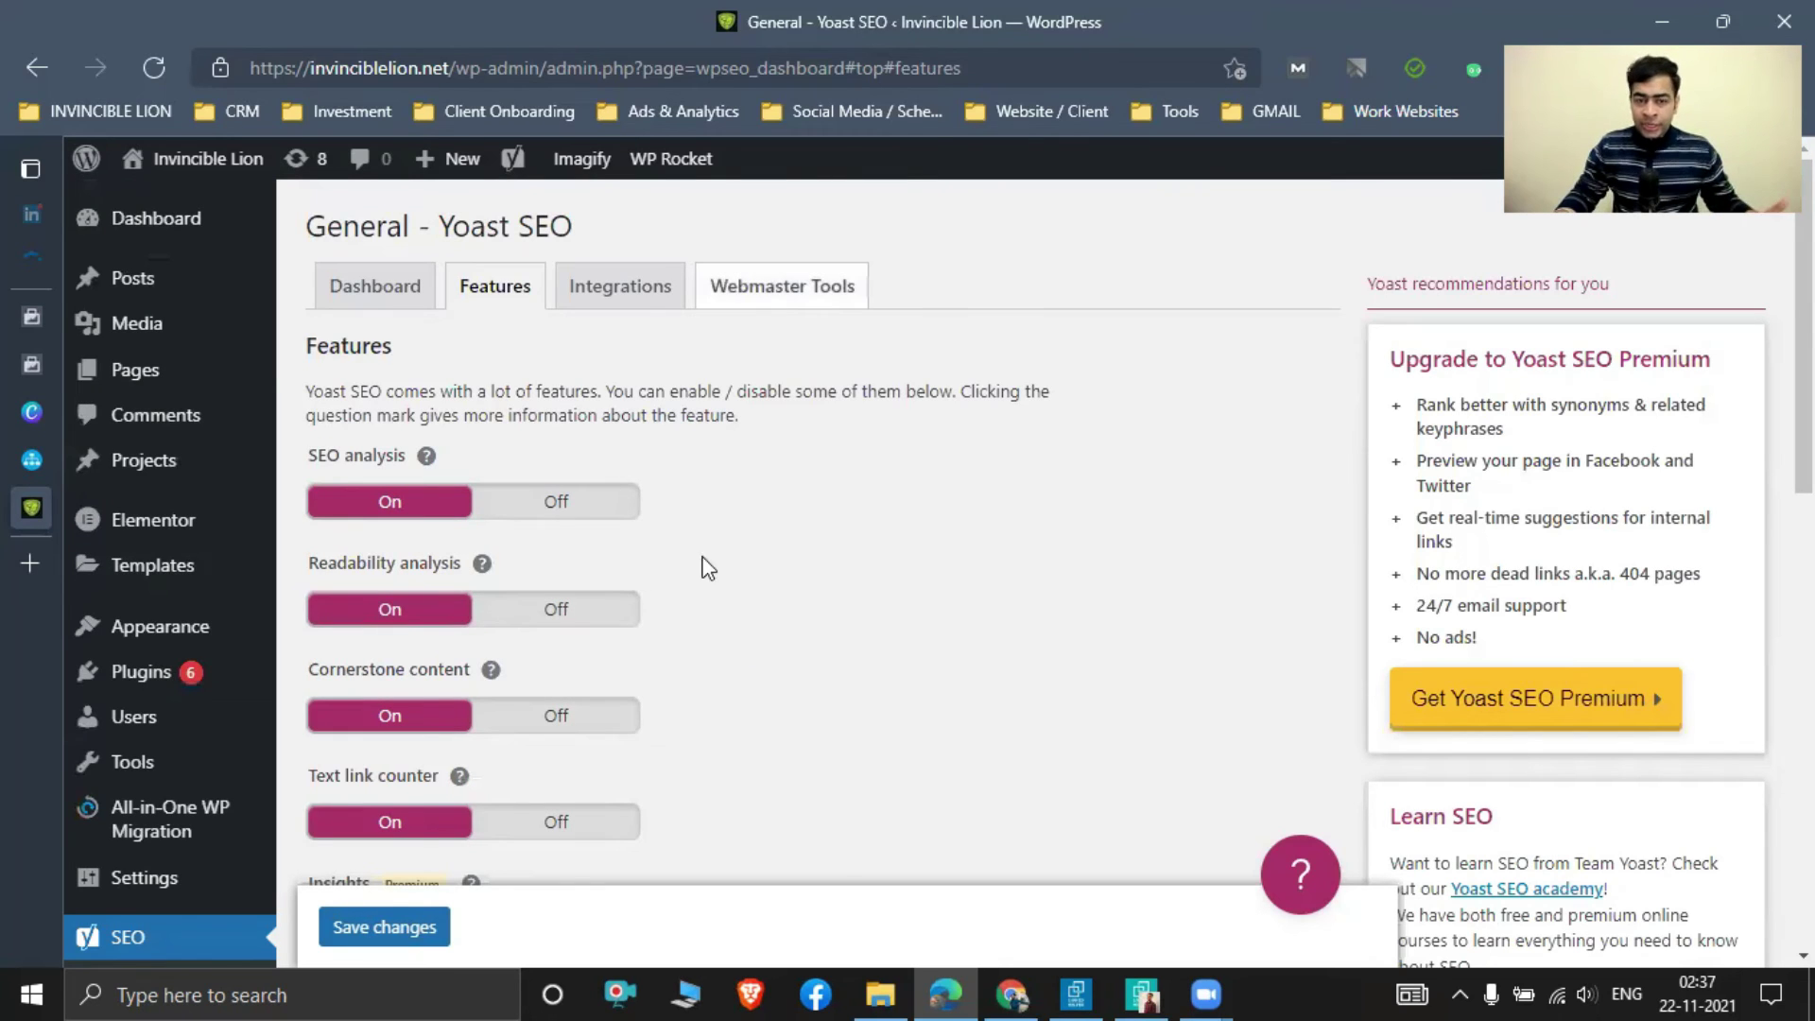